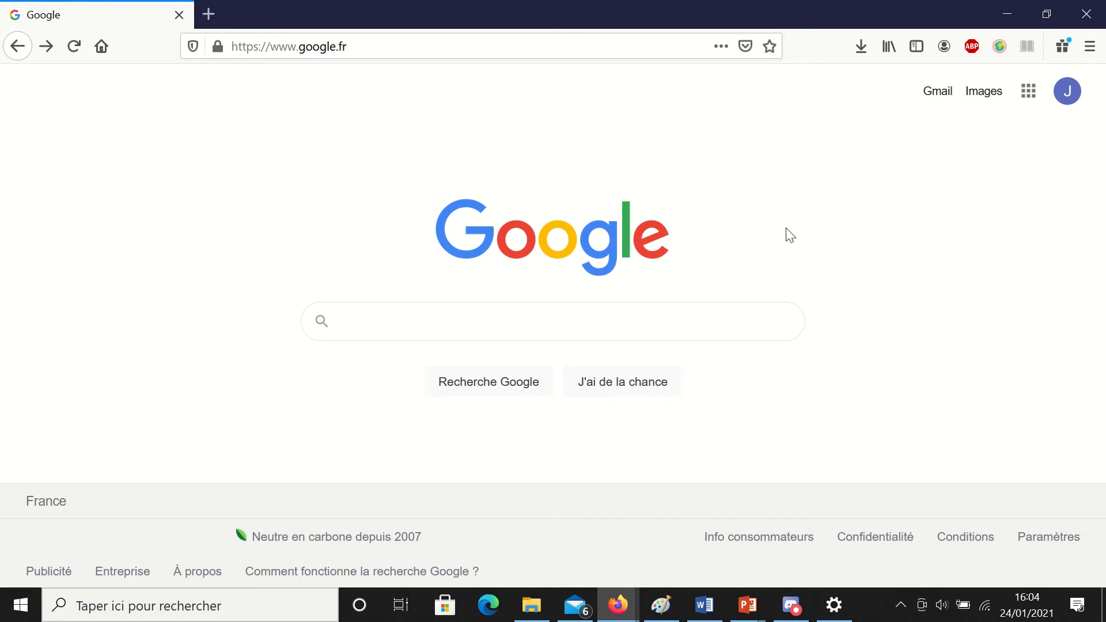
- Search Google for "Umap", open the uMap OpenStreetMap site and create a new map
{"action": "type", "text": "Umap"}
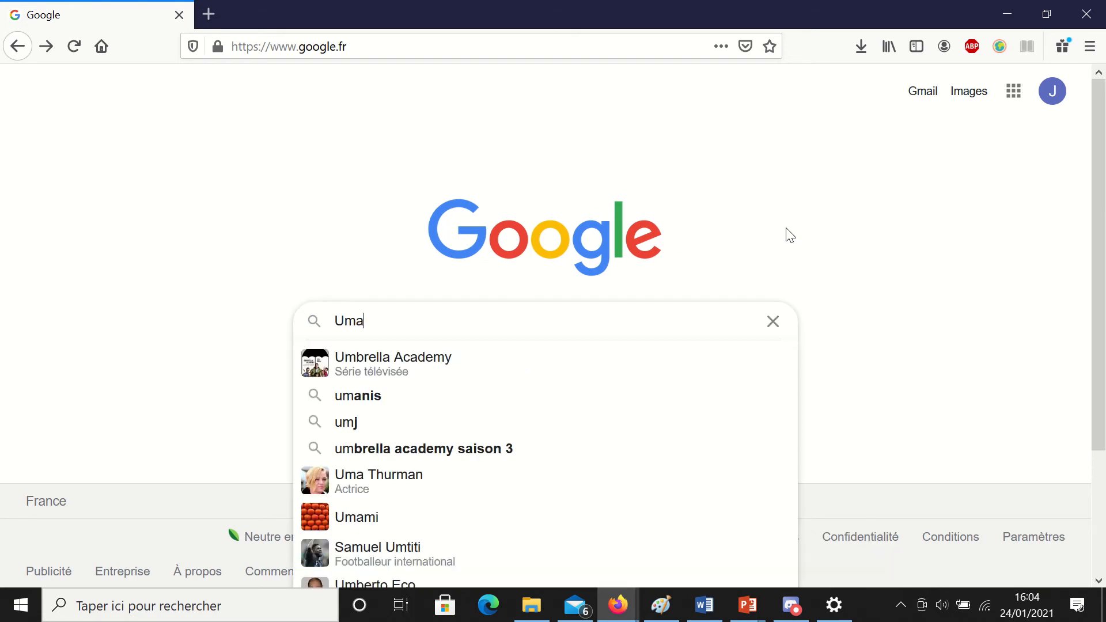
{"action": "key", "text": "Return"}
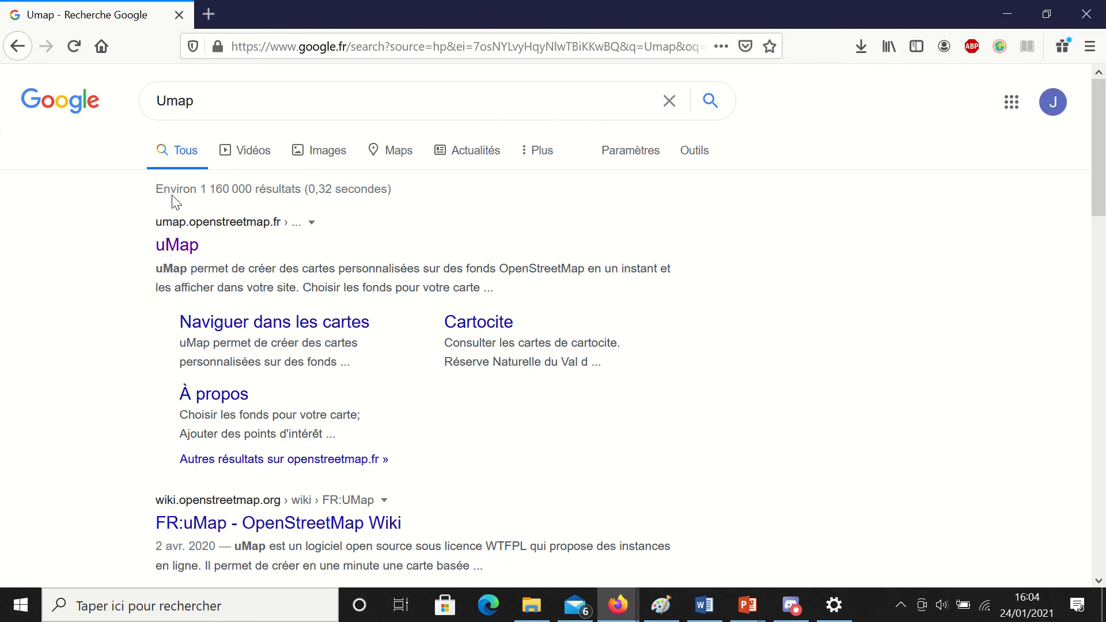
{"action": "left_click", "coordinate": [182, 252]}
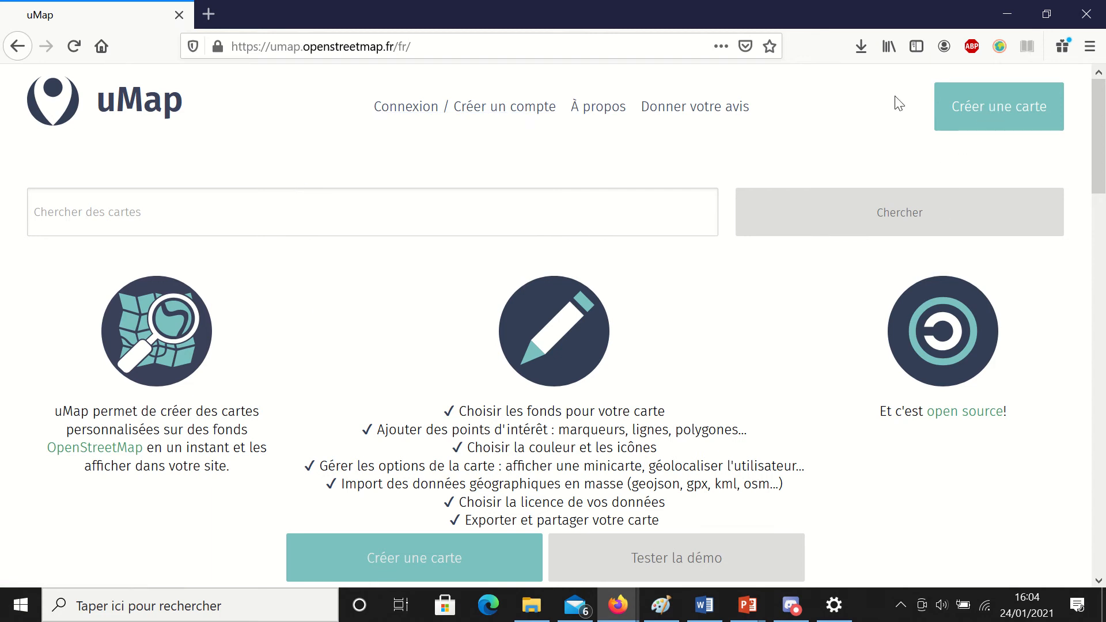
{"action": "left_click", "coordinate": [1005, 114]}
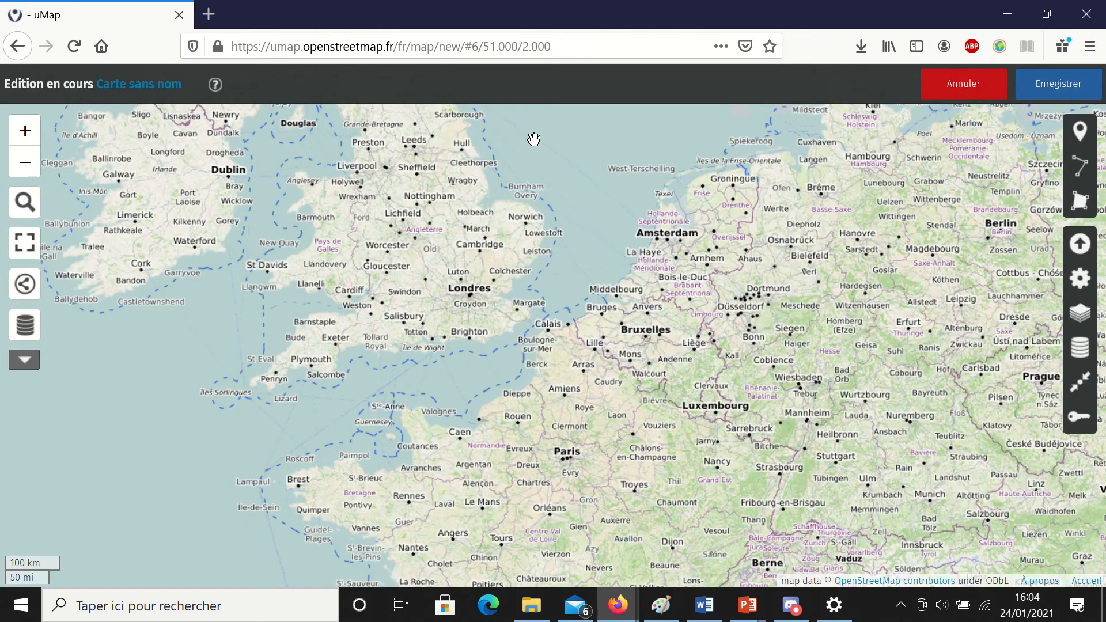
{"action": "left_click_drag", "start_coordinate": [682, 398], "coordinate": [670, 329]}
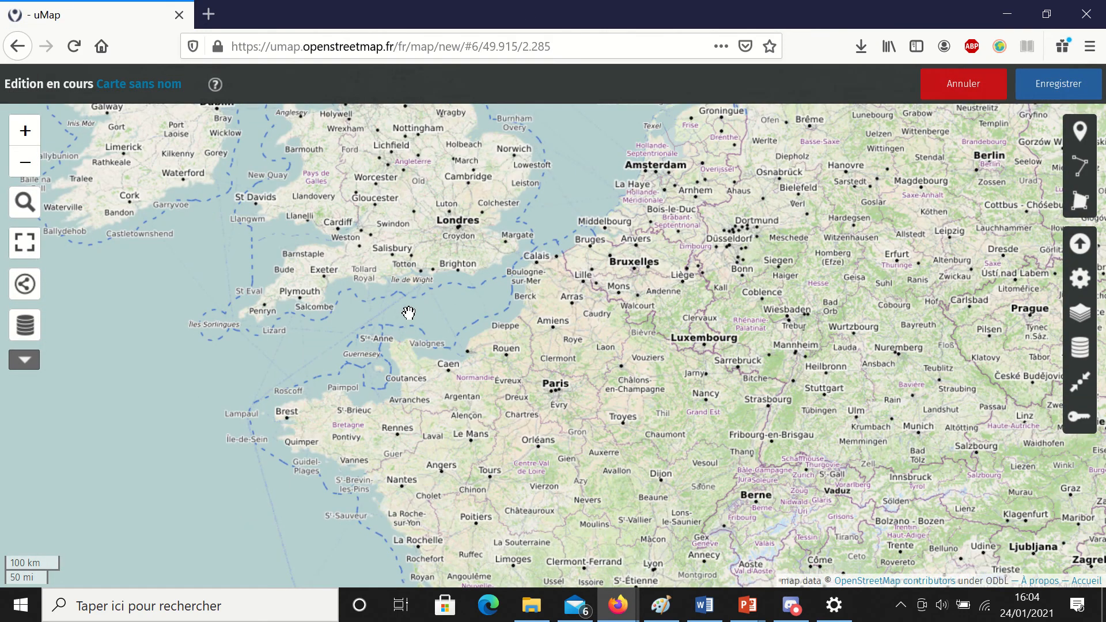
{"action": "left_click_drag", "start_coordinate": [409, 313], "coordinate": [451, 341]}
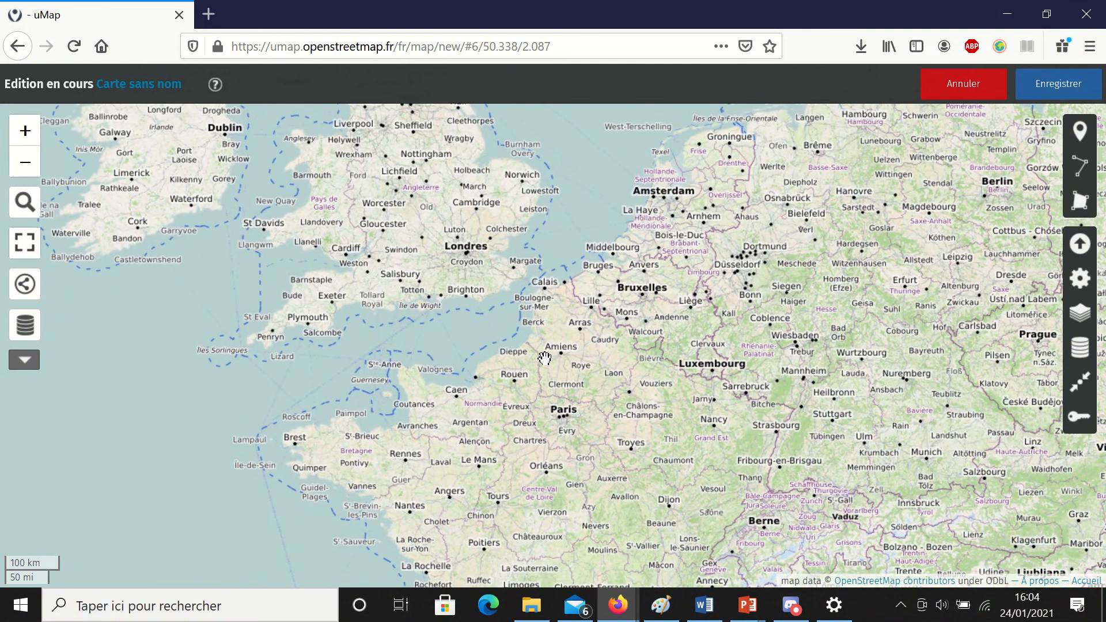
{"action": "scroll", "coordinate": [557, 410], "scroll_direction": "down", "scroll_amount": 2}
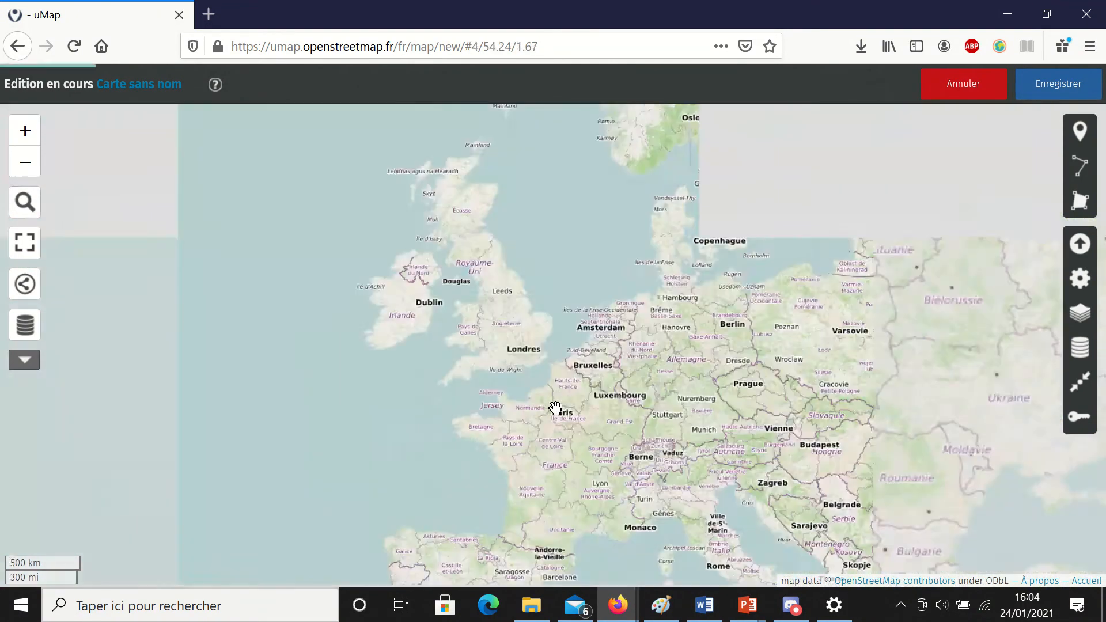
{"action": "scroll", "coordinate": [555, 408], "scroll_direction": "up", "scroll_amount": 2}
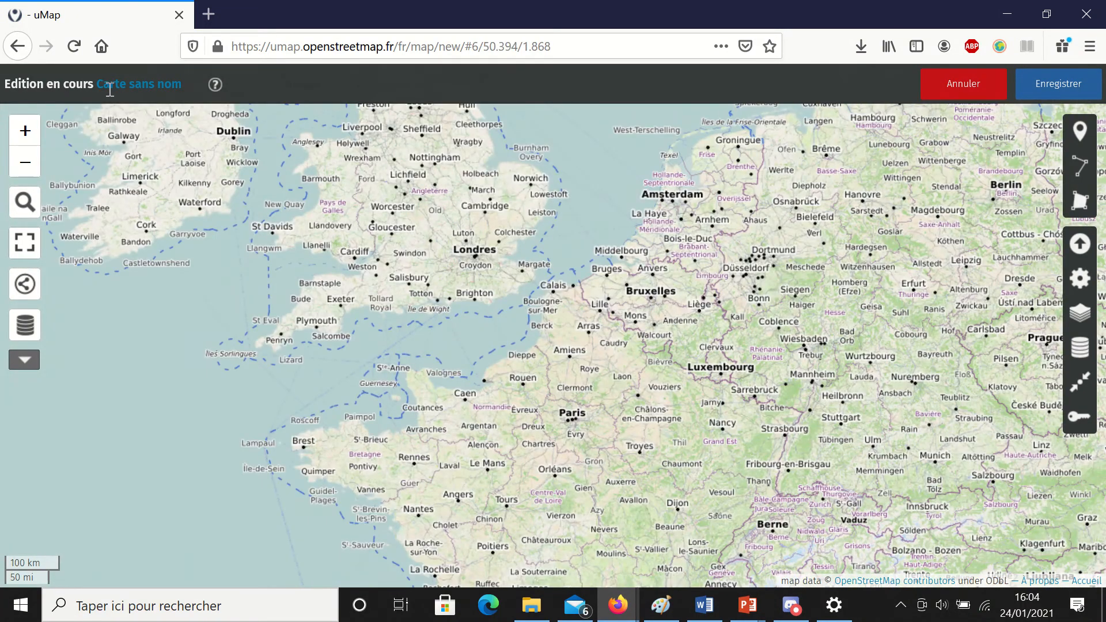
- Name the map "Habiter à Ermont" and save it
{"action": "left_click", "coordinate": [135, 90]}
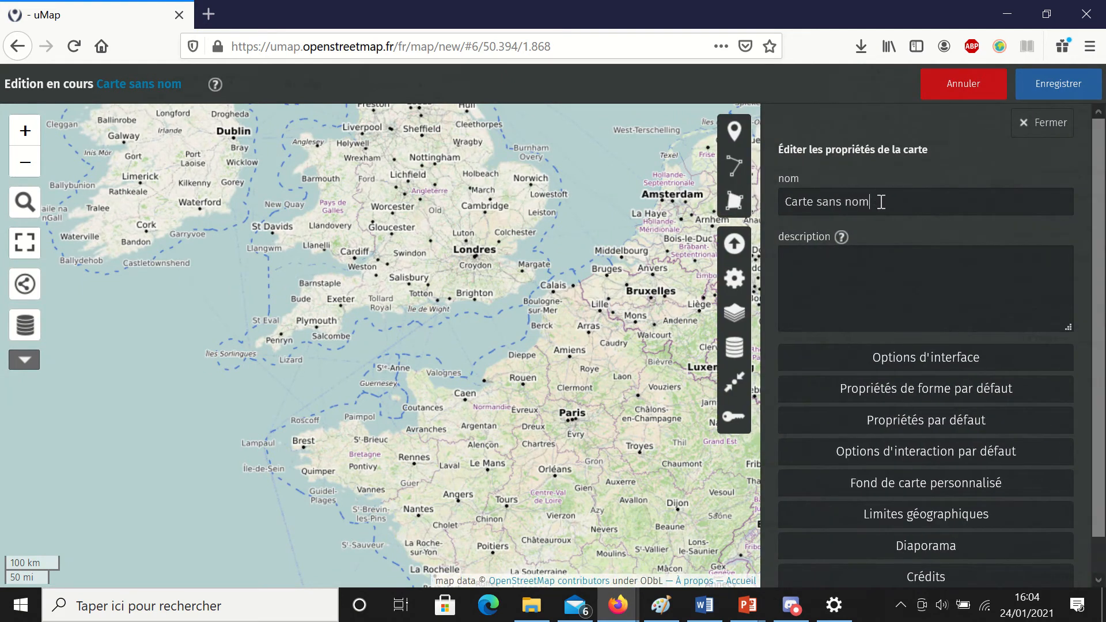
{"action": "left_click_drag", "start_coordinate": [881, 202], "coordinate": [789, 203]}
{"action": "key", "text": "BackSpace"}
{"action": "type", "text": "Habit"}
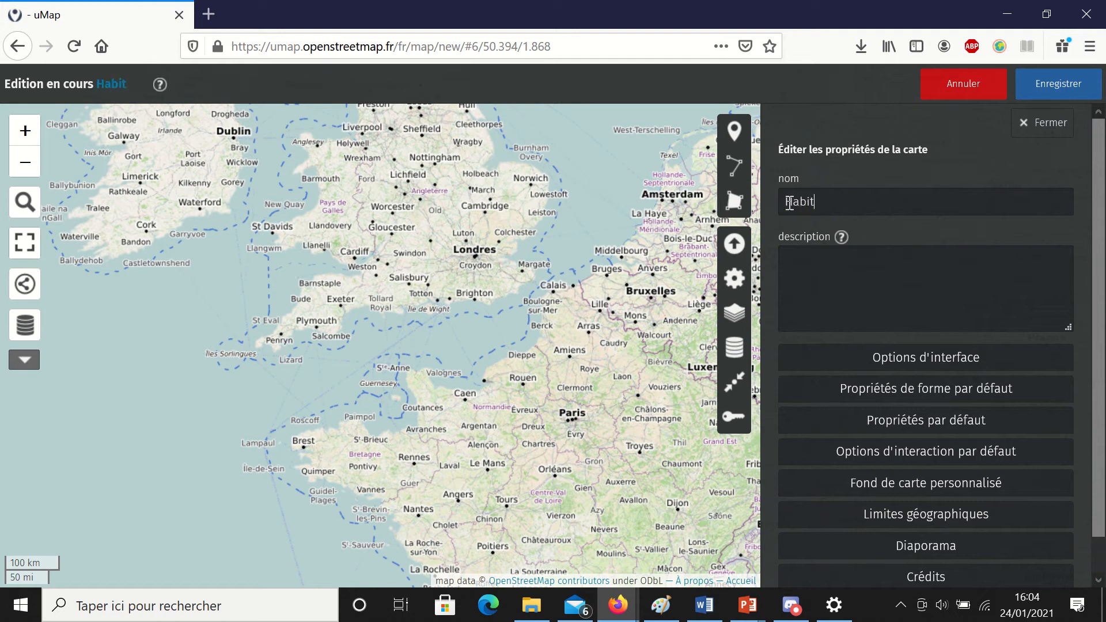
{"action": "type", "text": "er à Ermont"}
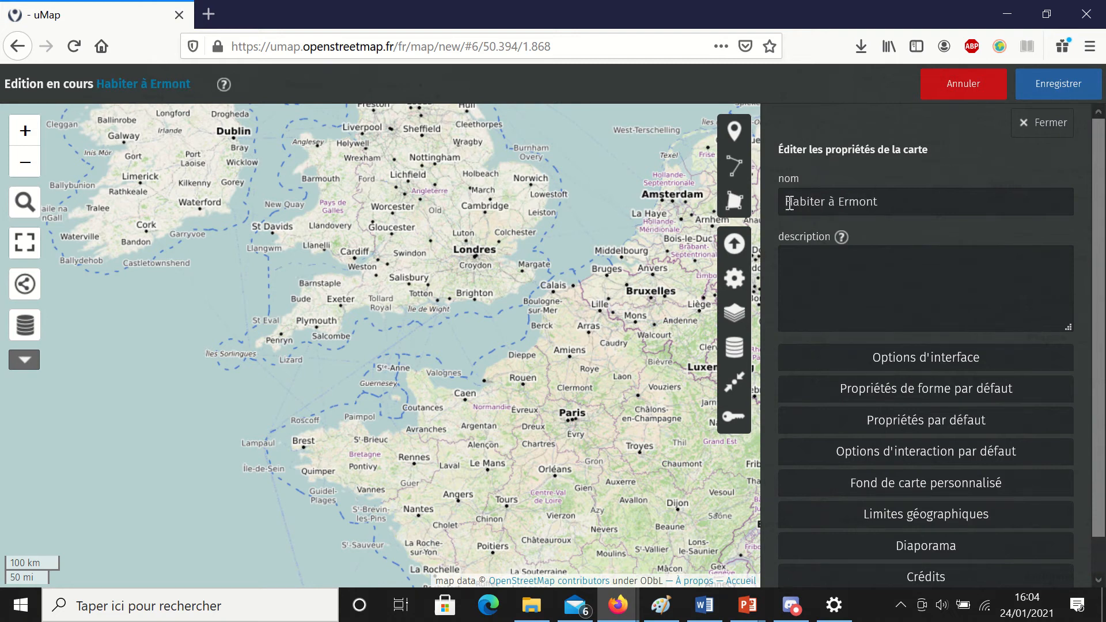
{"action": "left_click", "coordinate": [1065, 83]}
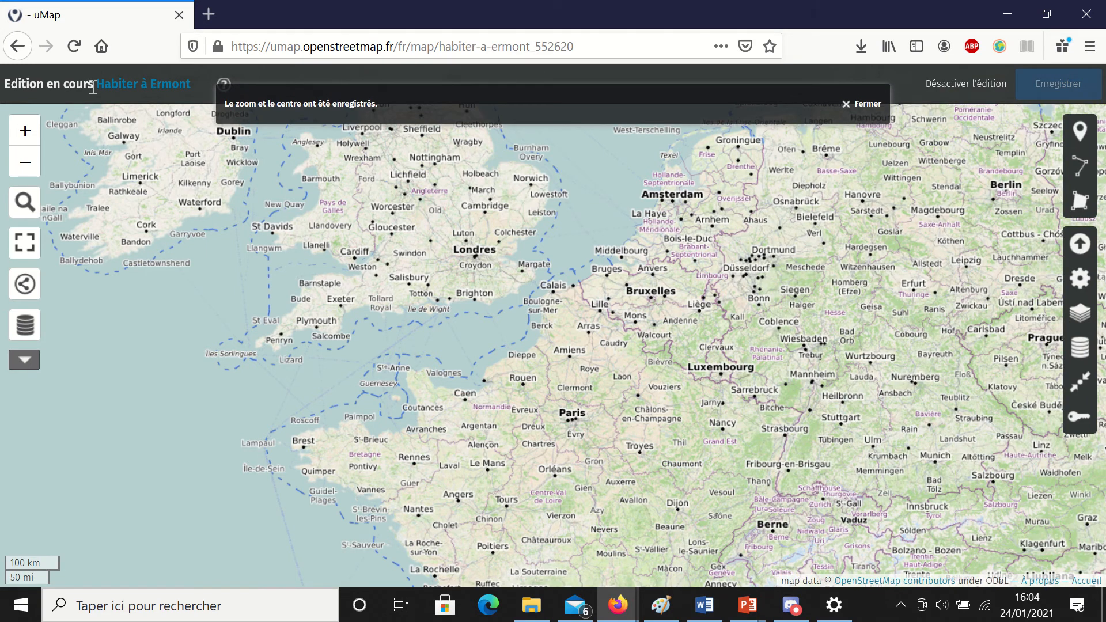
{"action": "left_click", "coordinate": [850, 105]}
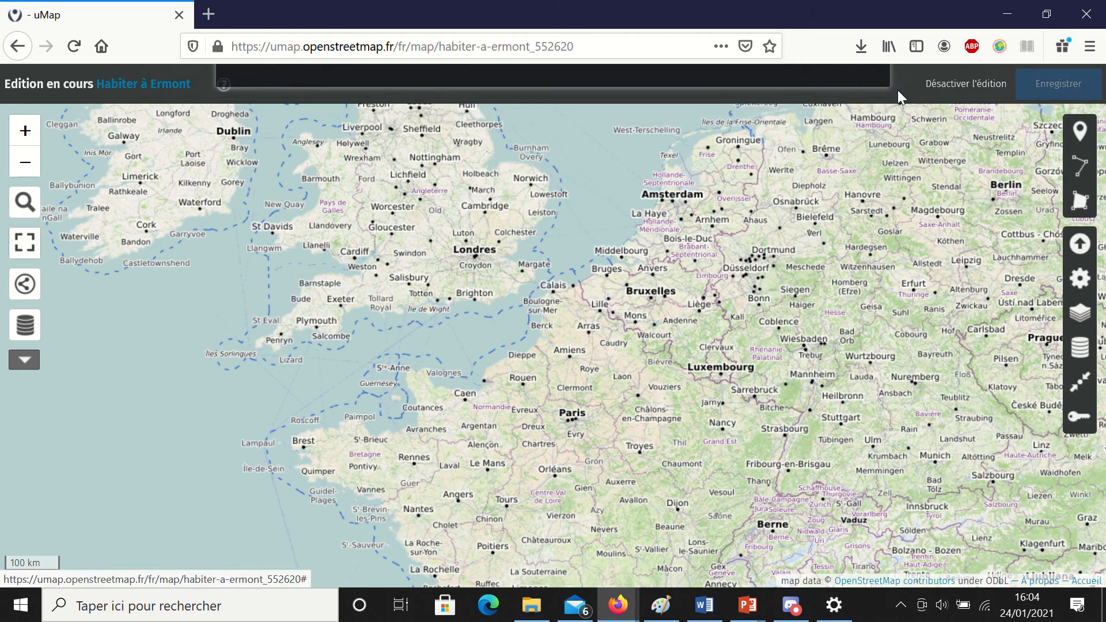
- Search the map for "collège saint-exupéry ermont" and go to the matching school in Ermont
{"action": "left_click", "coordinate": [39, 204]}
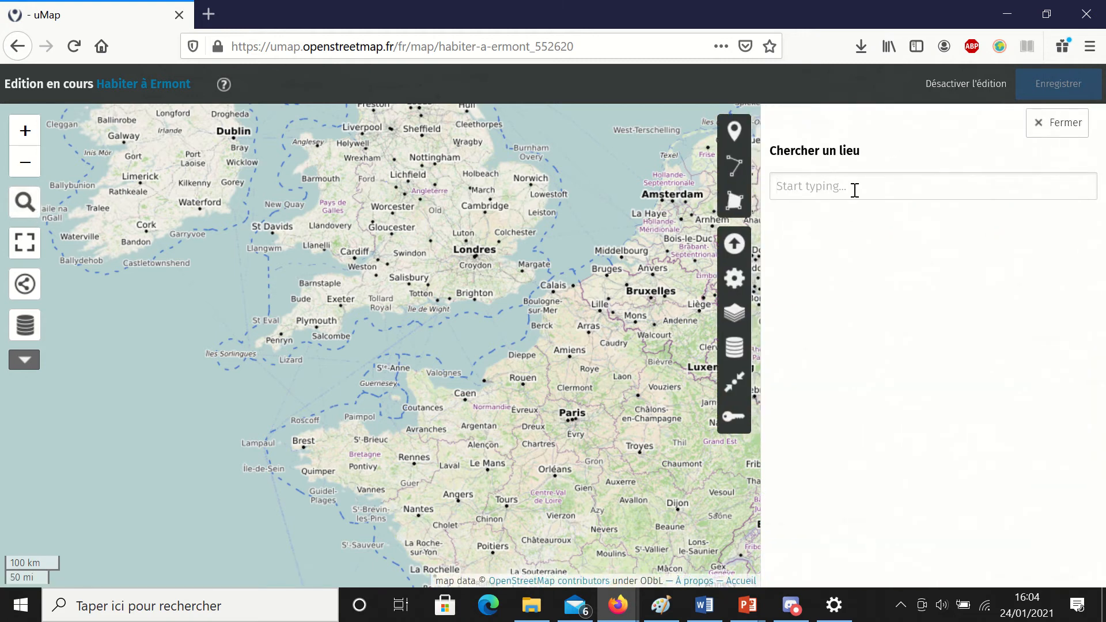
{"action": "type", "text": "collège saint-exupéry "}
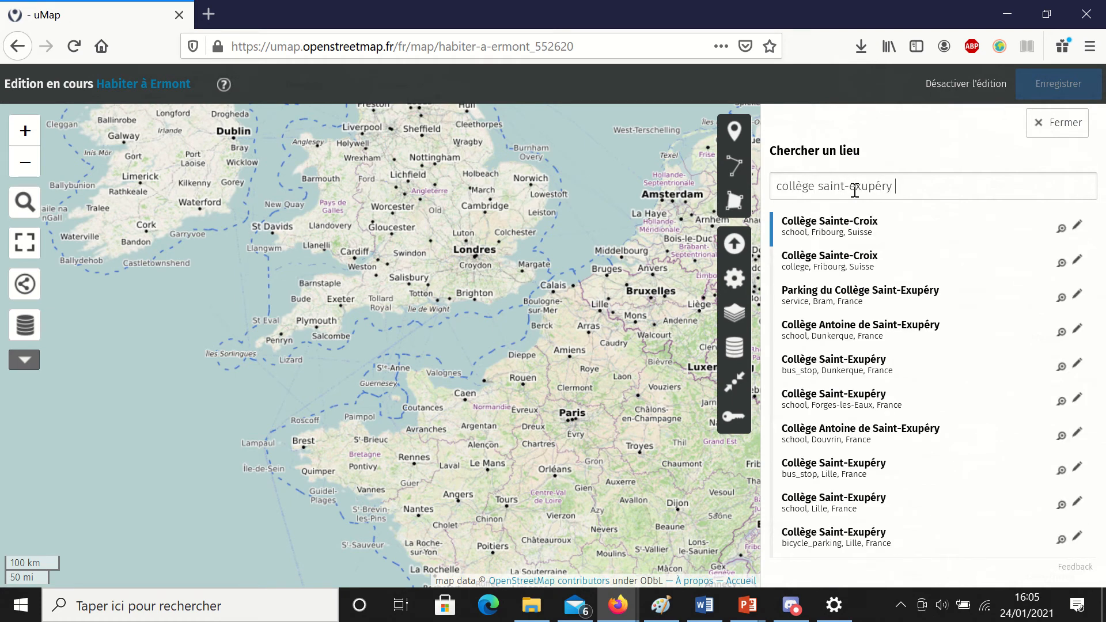
{"action": "type", "text": "ermont"}
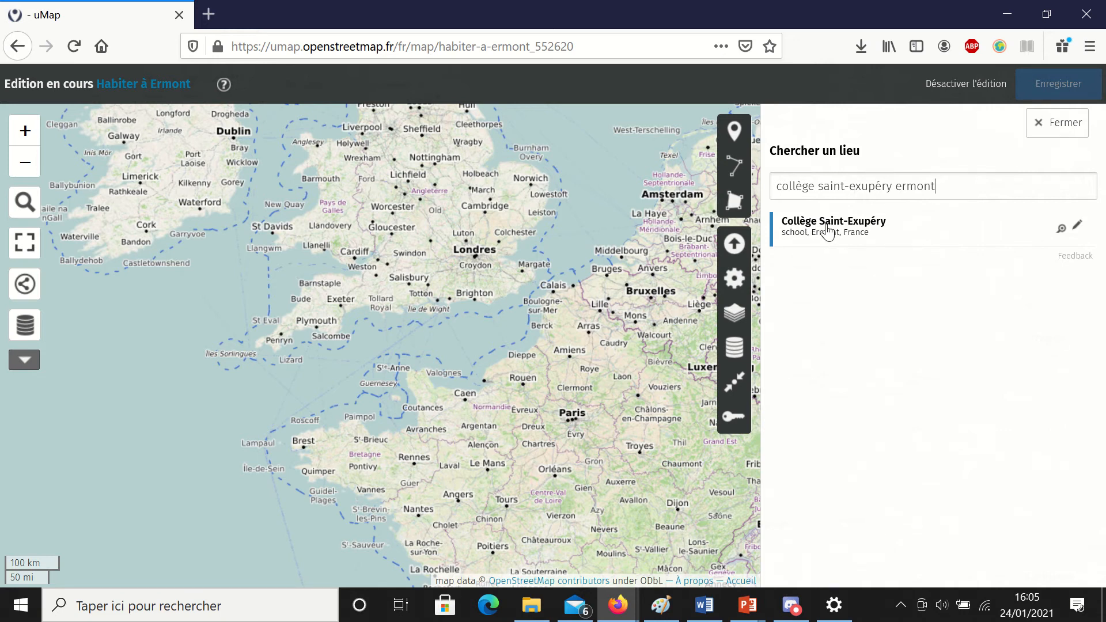
{"action": "left_click", "coordinate": [824, 232]}
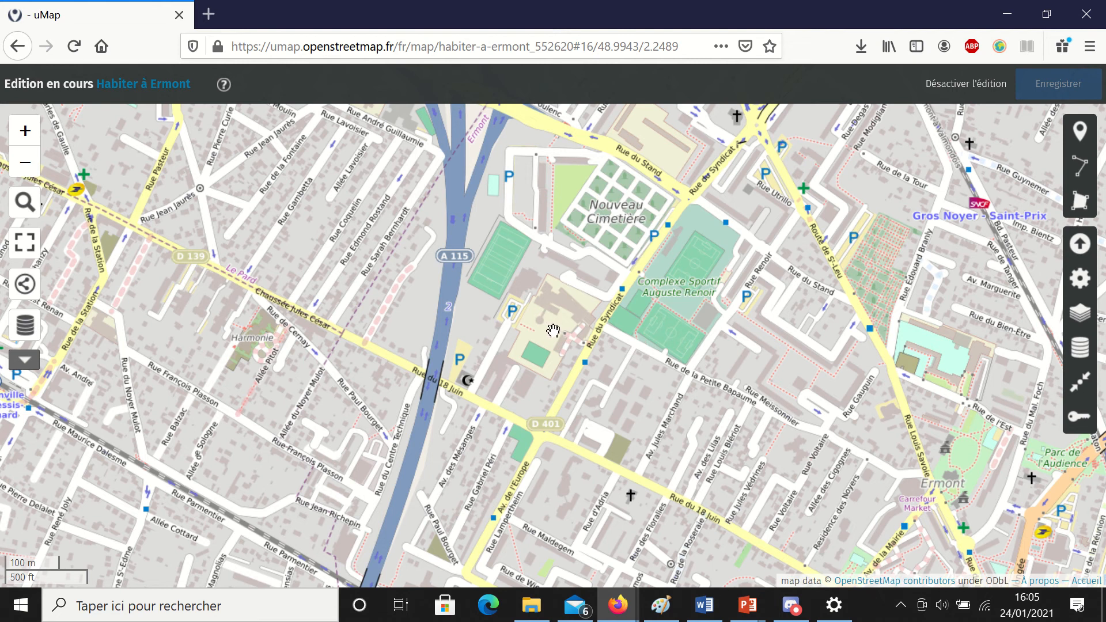
- Place a marker on Collège Saint-Exupéry, named "Collège" with the description "Lieu où j'ai des amis et des professeurs géniaux !"
{"action": "scroll", "coordinate": [542, 324], "scroll_direction": "up", "scroll_amount": 1}
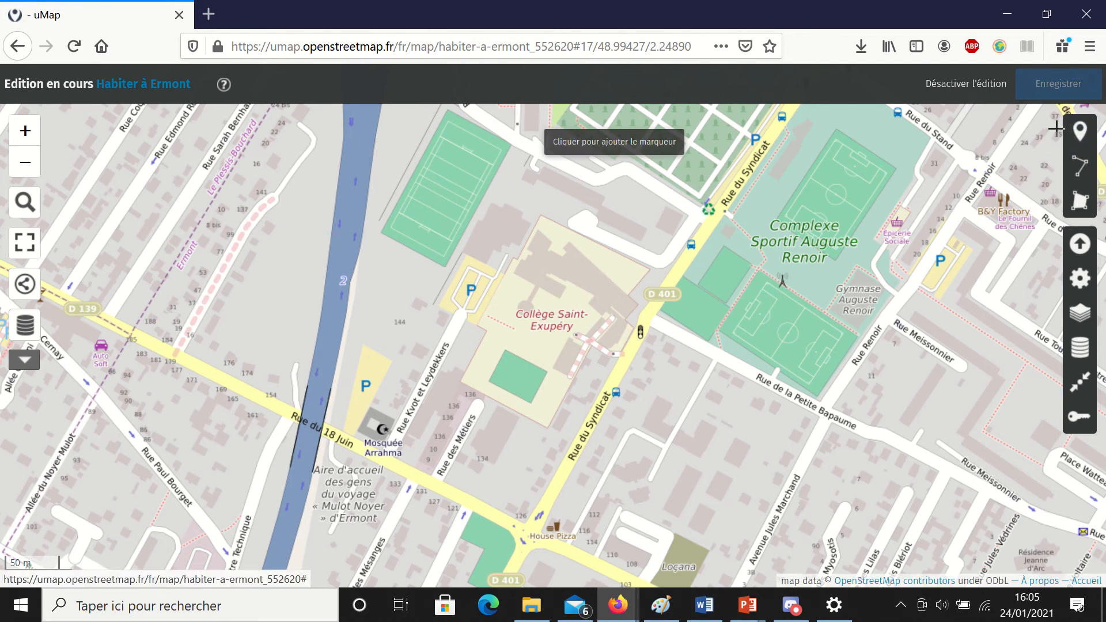
{"action": "left_click", "coordinate": [555, 296]}
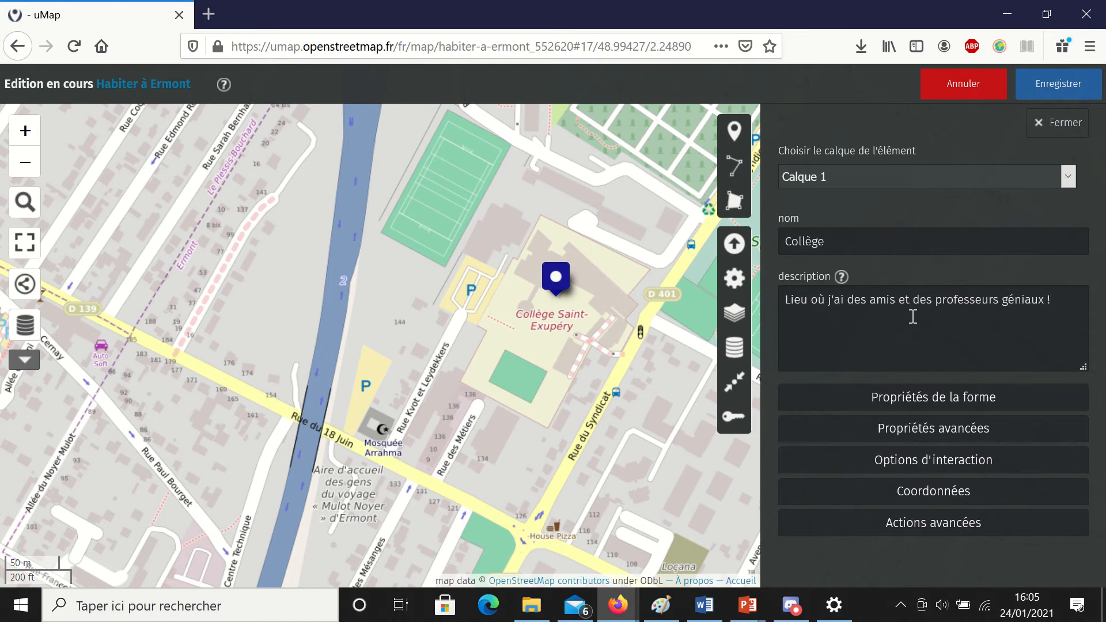
{"action": "left_click", "coordinate": [938, 396]}
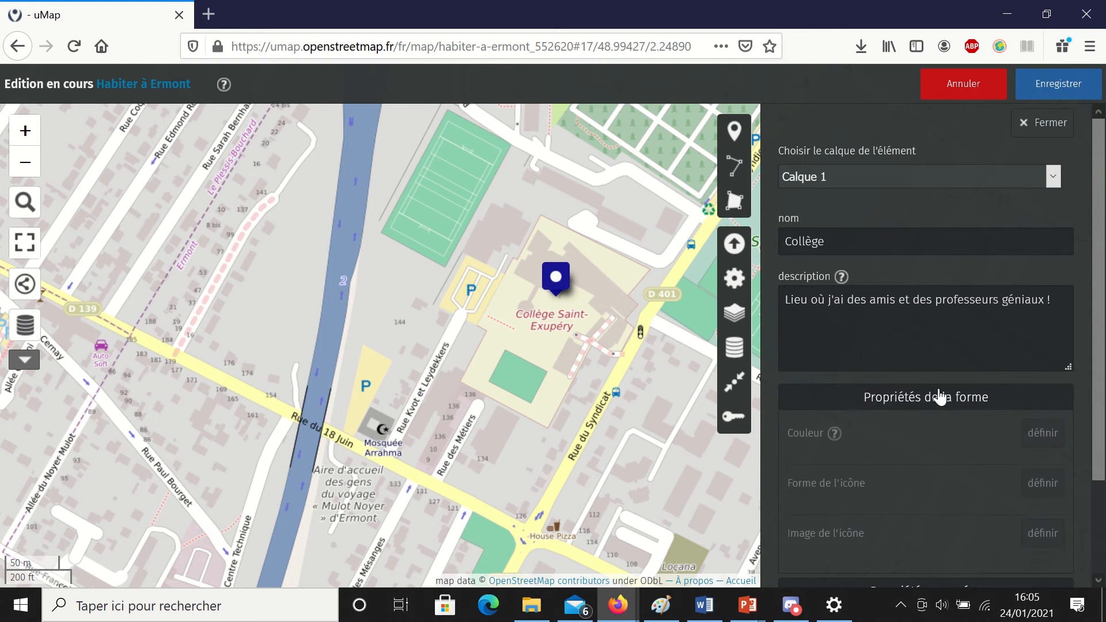
{"action": "scroll", "coordinate": [979, 369], "scroll_direction": "down", "scroll_amount": 2}
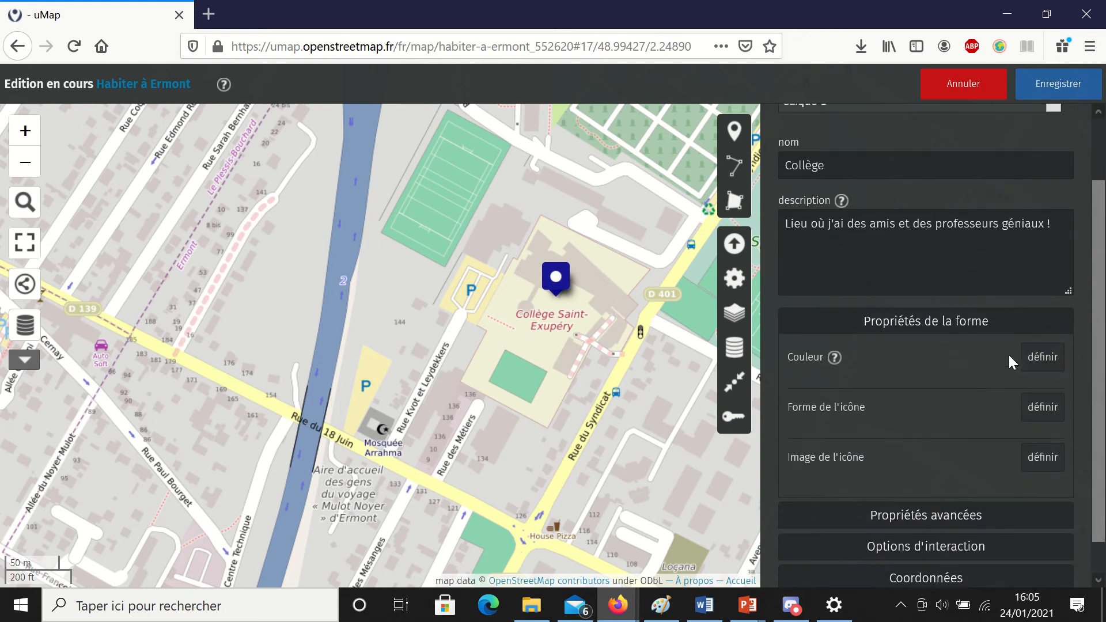
{"action": "left_click", "coordinate": [960, 320]}
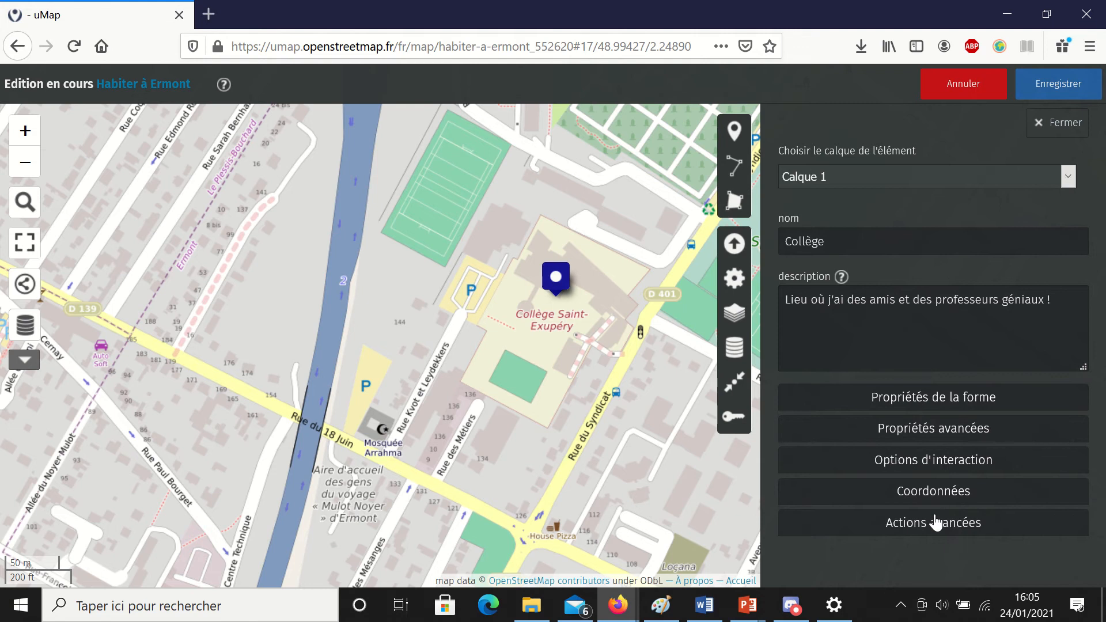
- Set the Collège marker's colour to Red in its shape properties
{"action": "left_click", "coordinate": [943, 403]}
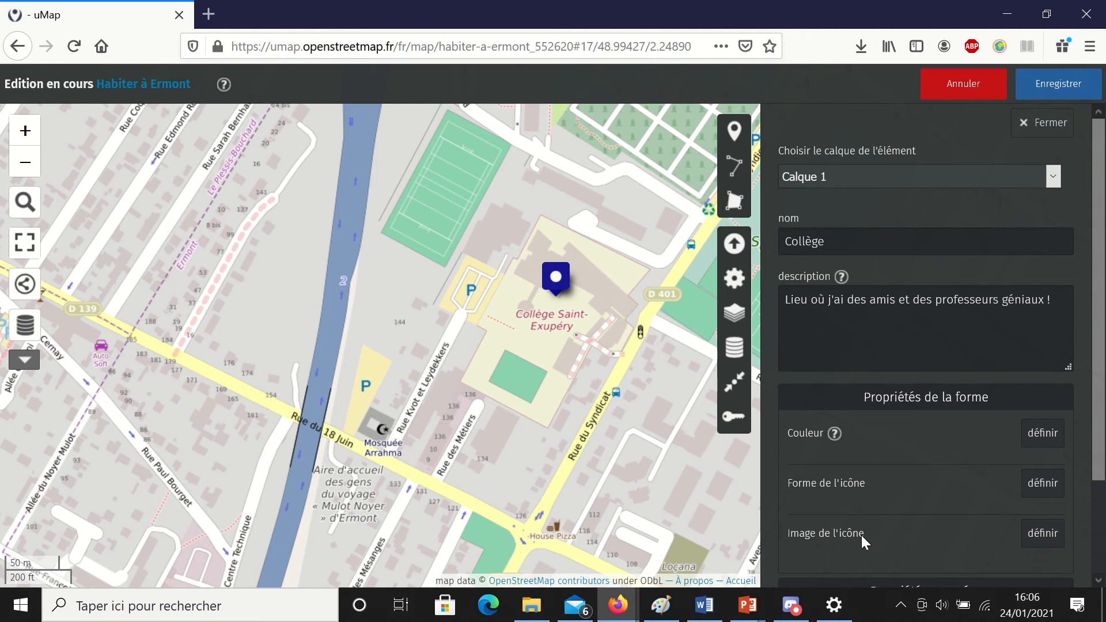
{"action": "left_click", "coordinate": [1043, 433]}
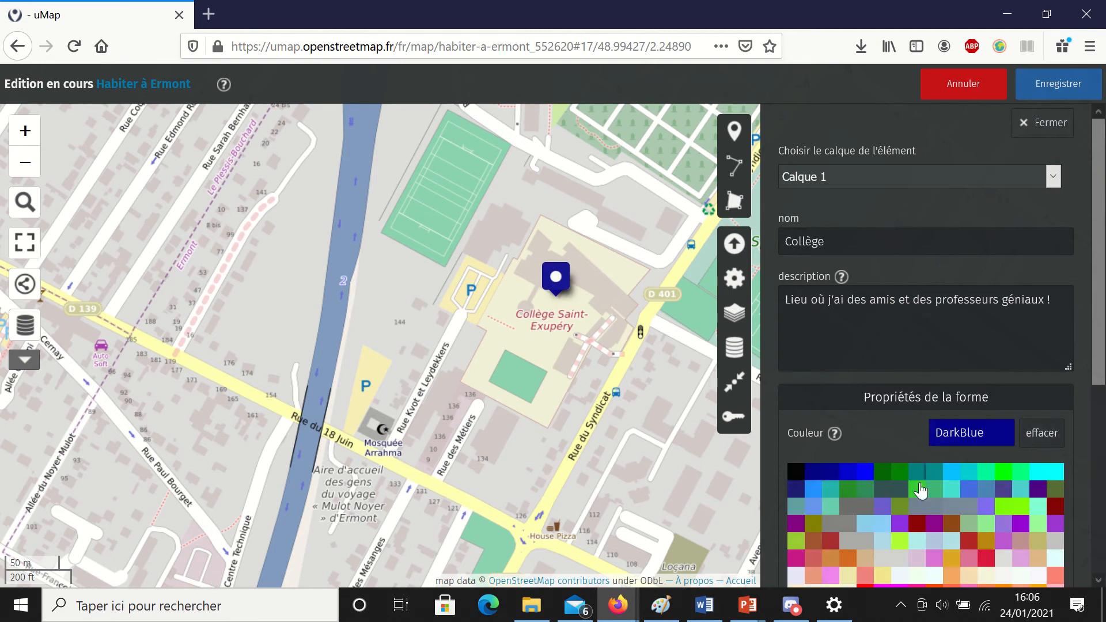
{"action": "scroll", "coordinate": [918, 491], "scroll_direction": "down", "scroll_amount": 2}
{"action": "left_click", "coordinate": [871, 517]}
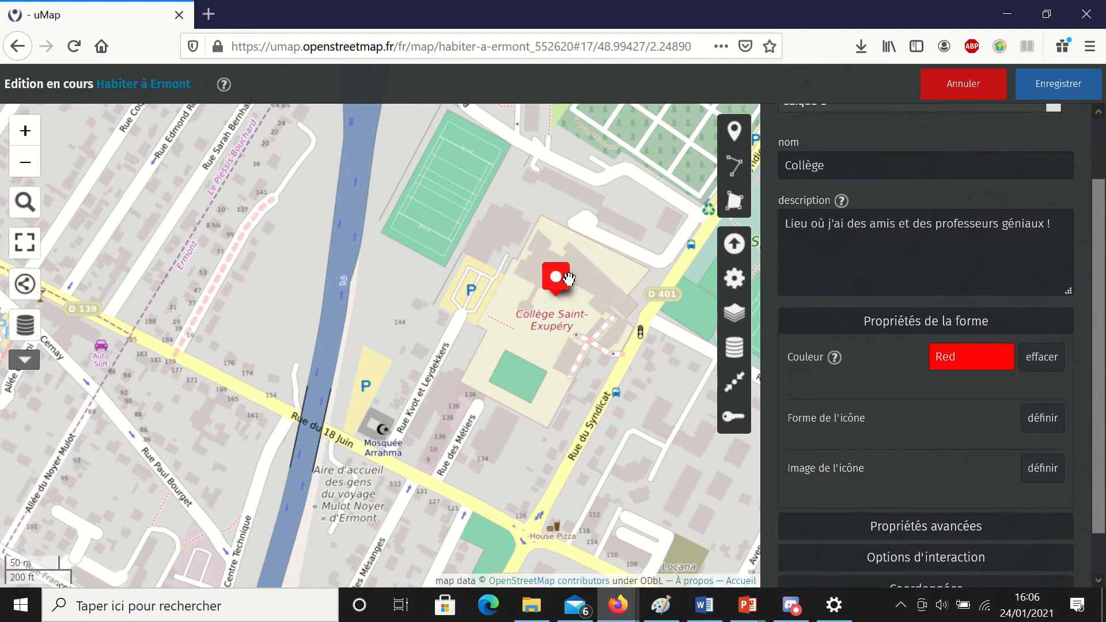
- Set the Collège marker's icon image to the white open book pictogram and save the map
{"action": "left_click", "coordinate": [1048, 470]}
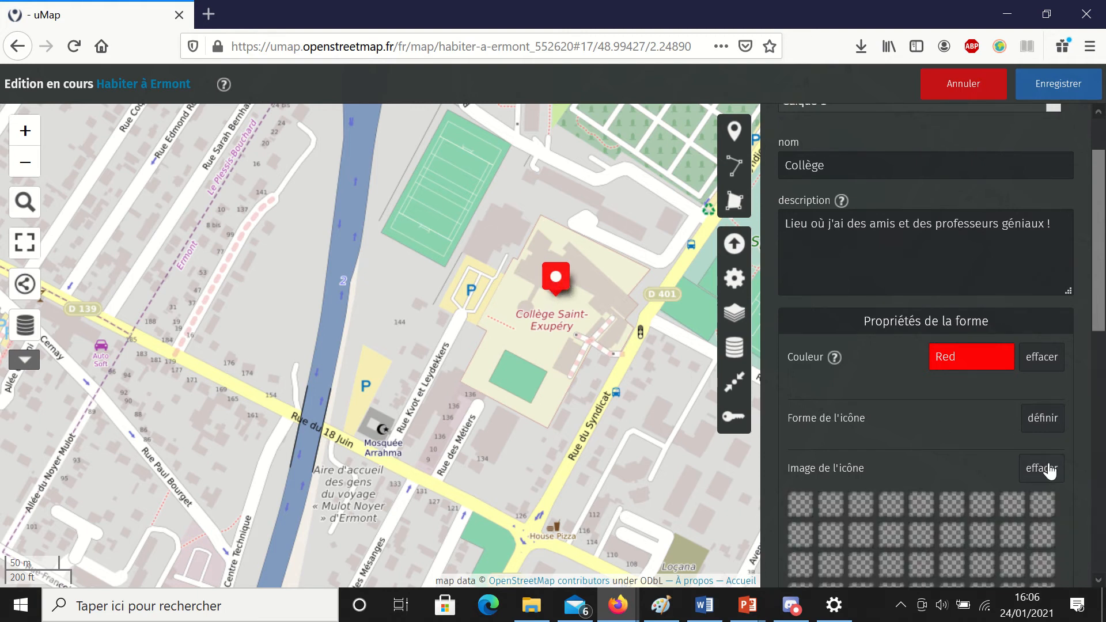
{"action": "scroll", "coordinate": [945, 461], "scroll_direction": "down", "scroll_amount": 3}
{"action": "scroll", "coordinate": [947, 455], "scroll_direction": "down", "scroll_amount": 2}
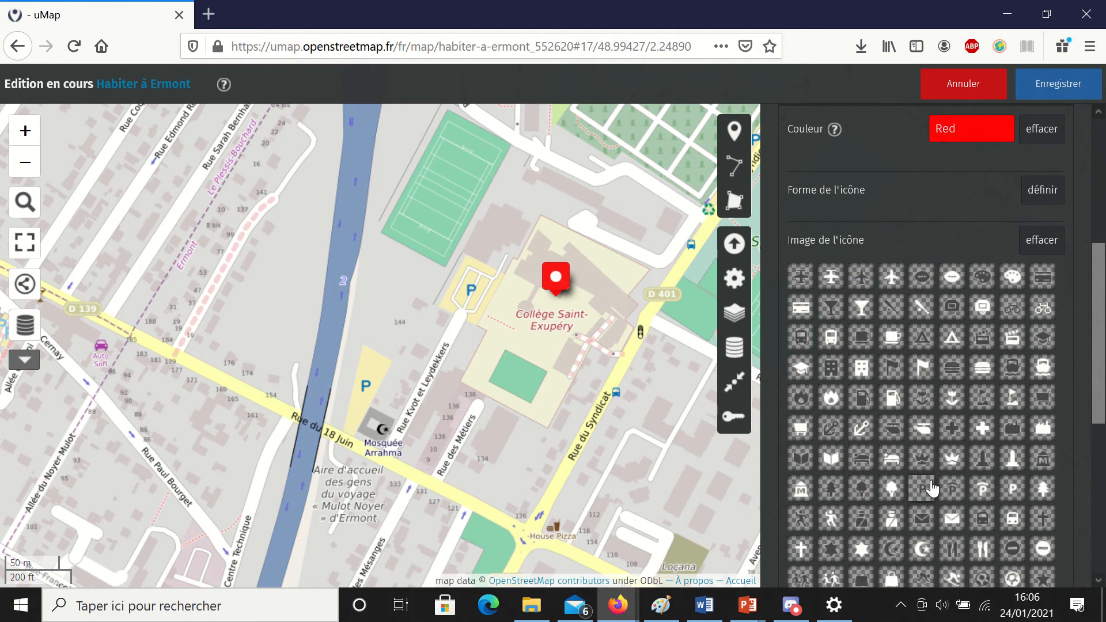
{"action": "scroll", "coordinate": [974, 495], "scroll_direction": "down", "scroll_amount": 2}
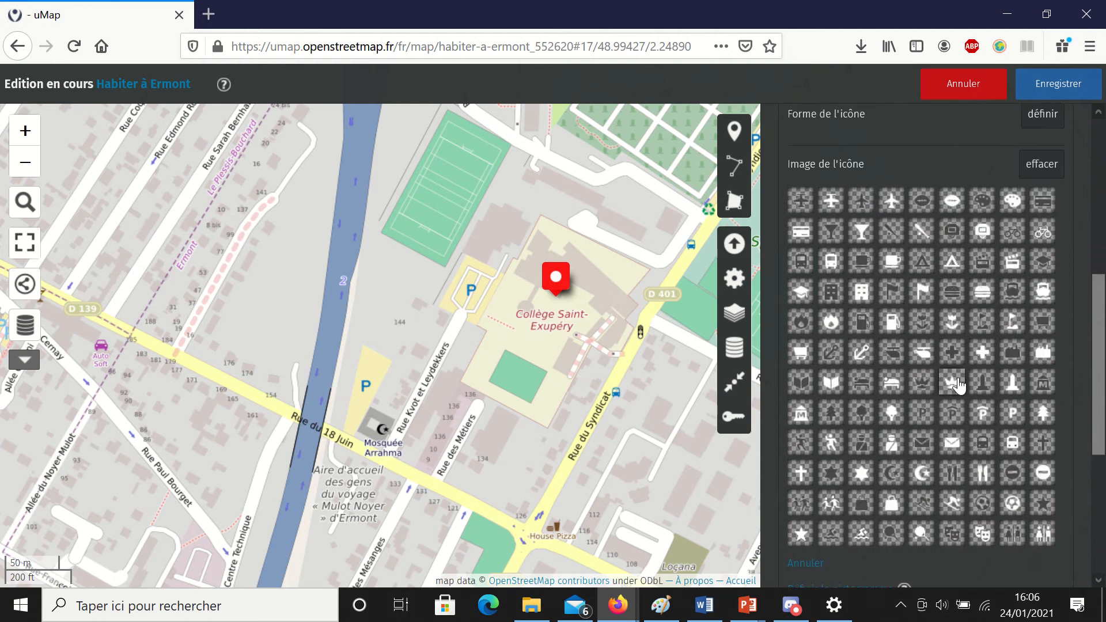
{"action": "left_click", "coordinate": [831, 382]}
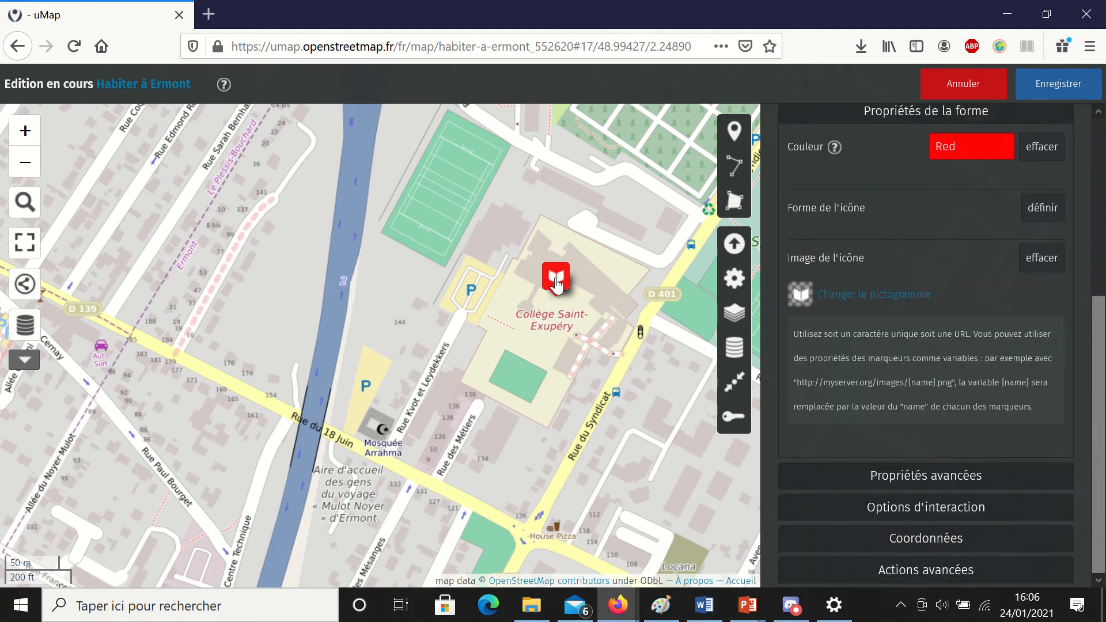
{"action": "left_click", "coordinate": [1056, 88]}
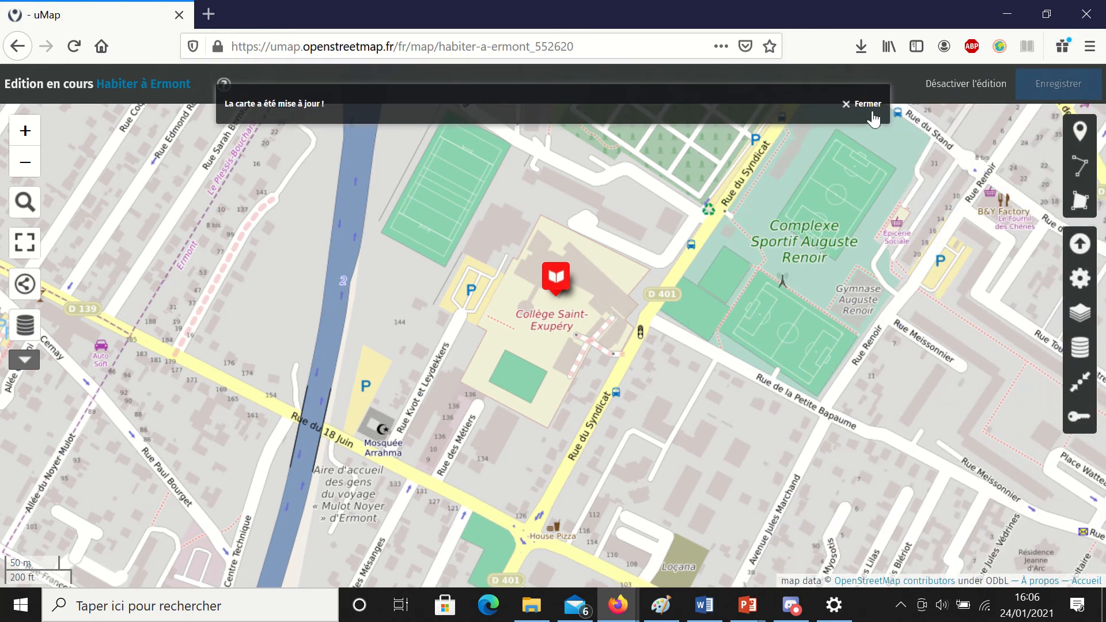
{"action": "left_click", "coordinate": [868, 105]}
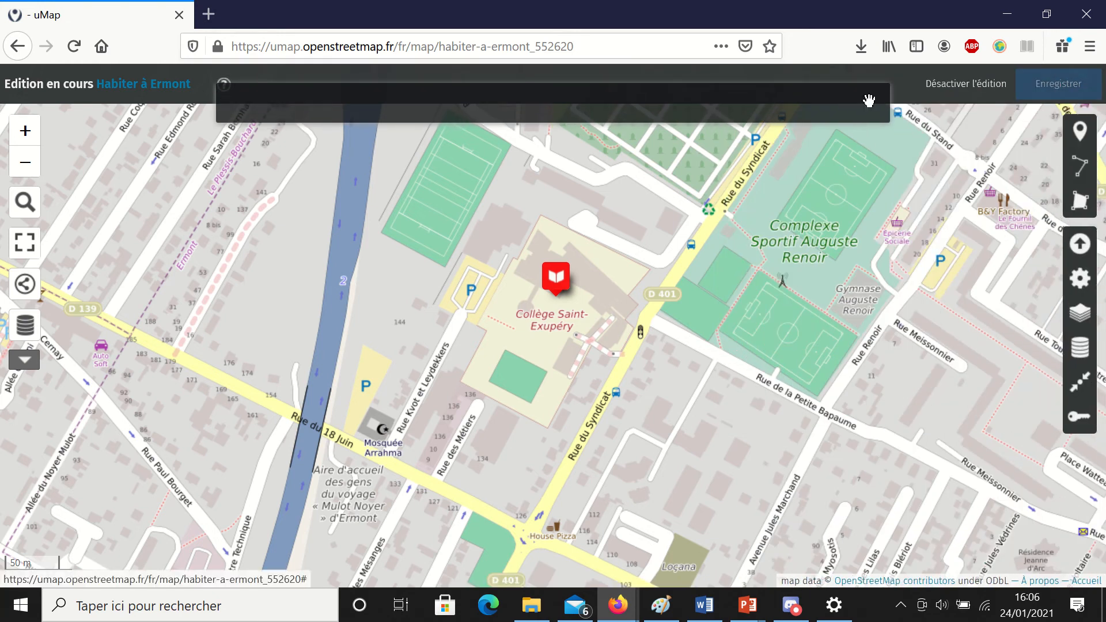
- Leave edit mode to check the Collège marker's popup, close it and return to editing
{"action": "left_click", "coordinate": [958, 87]}
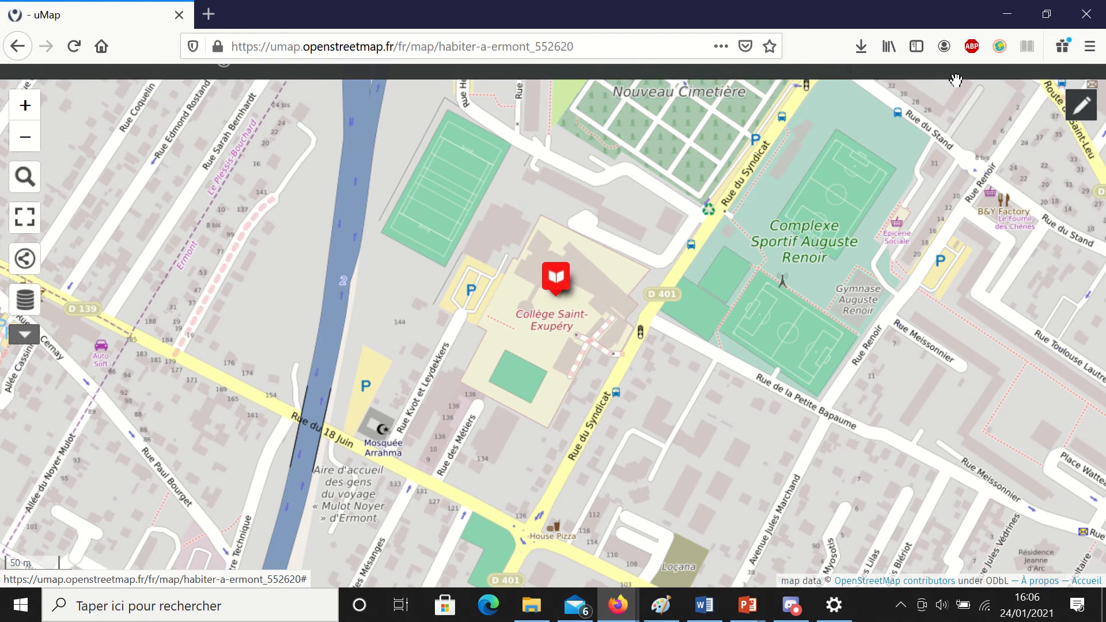
{"action": "left_click", "coordinate": [556, 285]}
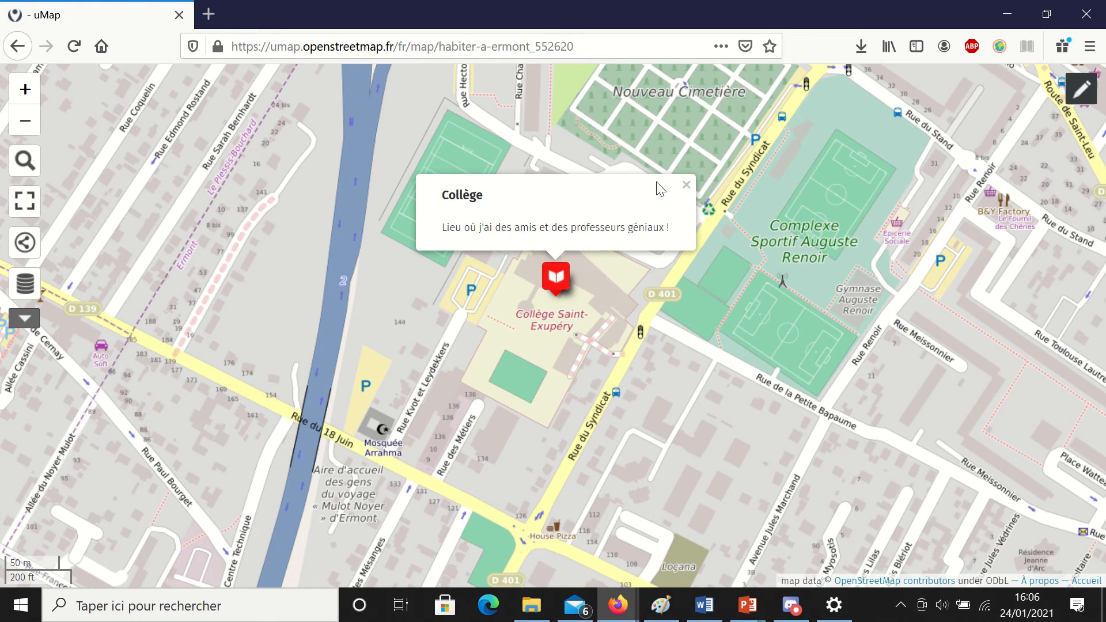
{"action": "left_click", "coordinate": [686, 185]}
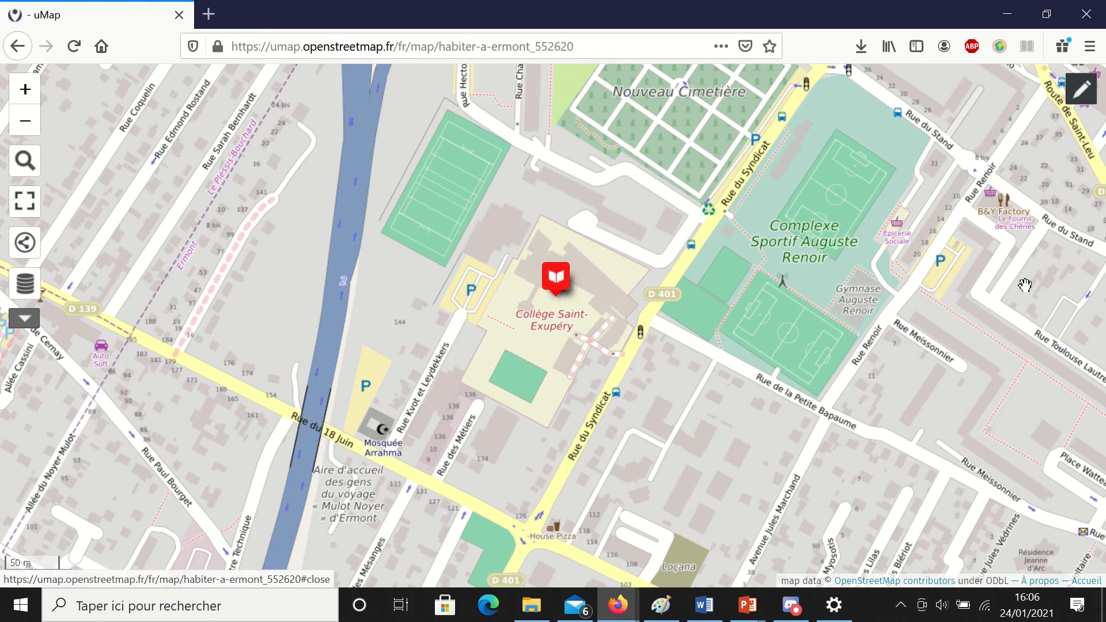
{"action": "left_click", "coordinate": [1081, 89]}
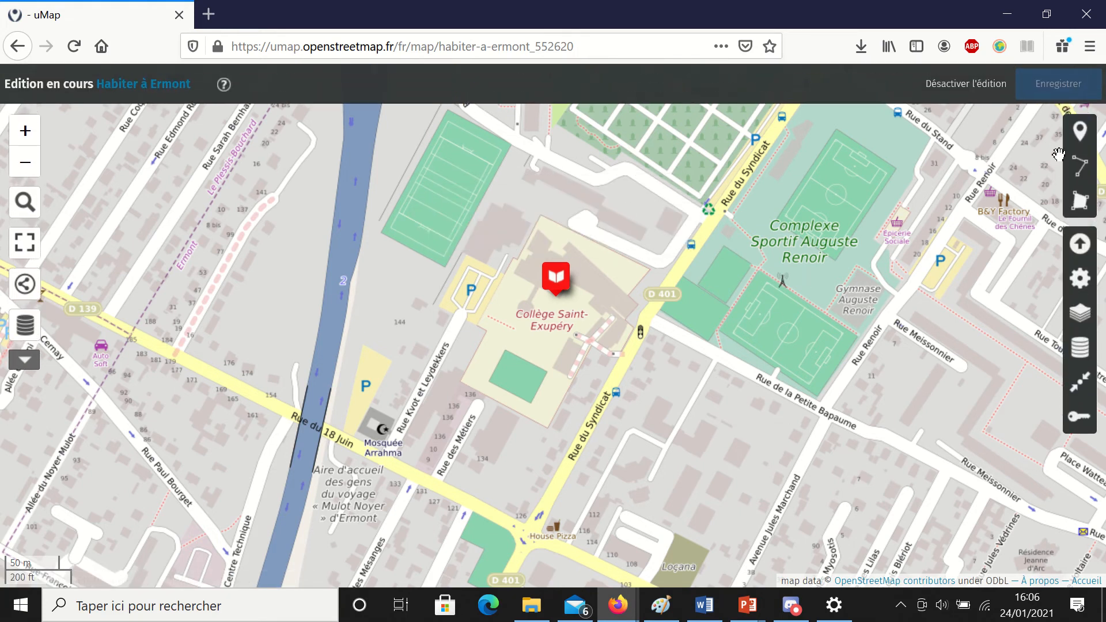
- Search for "rue voltaire ermont" and centre the map on the residential Rue Voltaire in Ermont
{"action": "left_click", "coordinate": [1080, 140]}
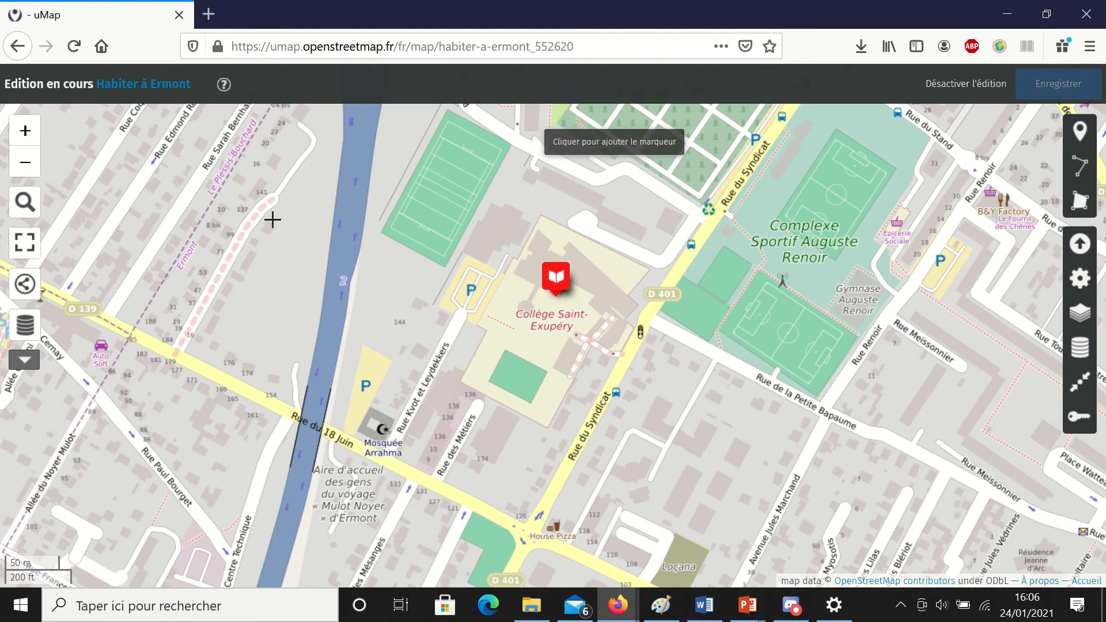
{"action": "left_click", "coordinate": [24, 202]}
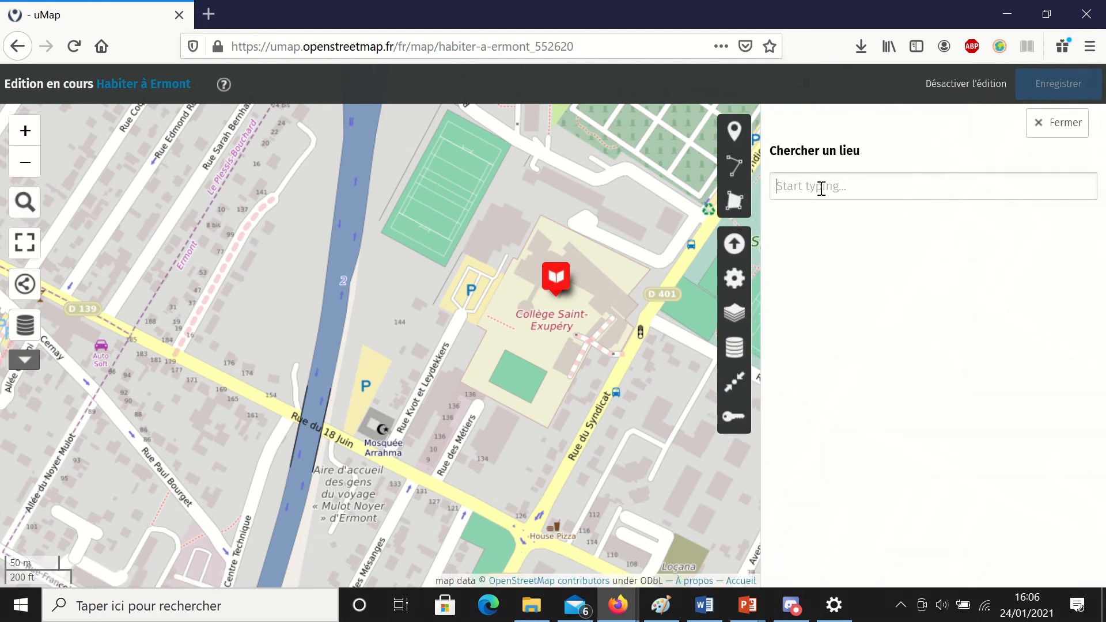
{"action": "type", "text": "rue voltaire ermont"}
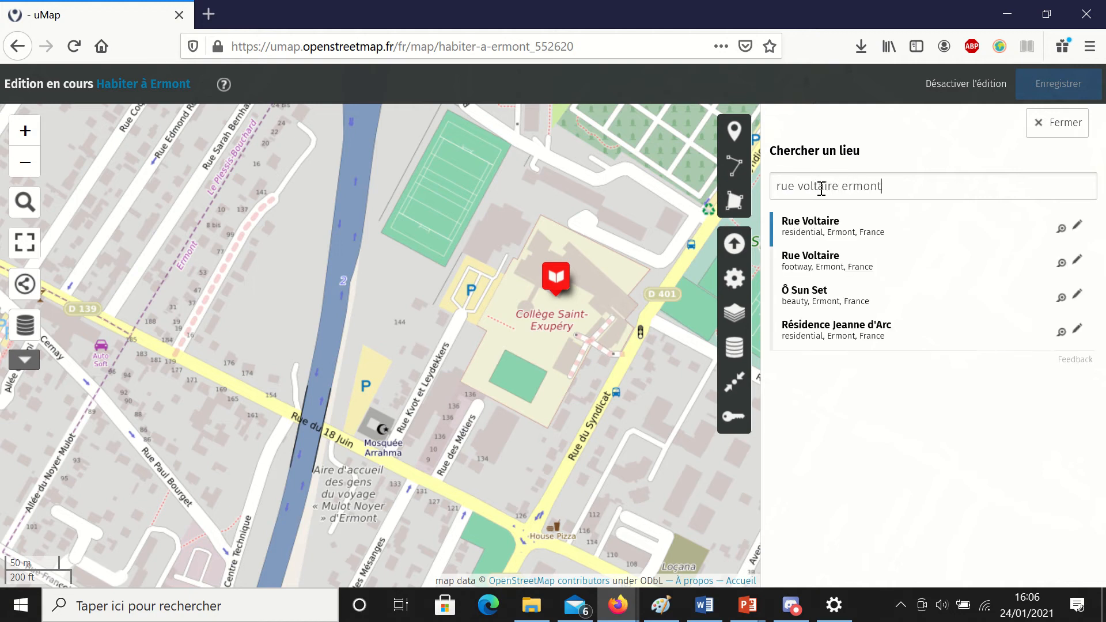
{"action": "left_click", "coordinate": [884, 245]}
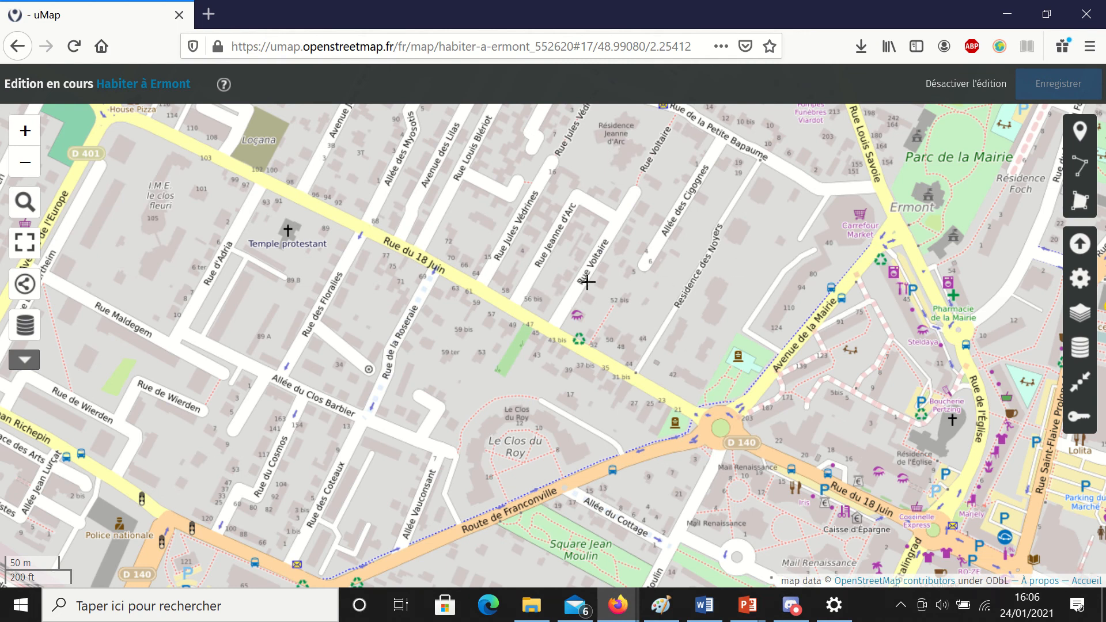
- Place a marker on a building along the east side of Rue Voltaire and name it "Maison"
{"action": "scroll", "coordinate": [588, 282], "scroll_direction": "down", "scroll_amount": 3}
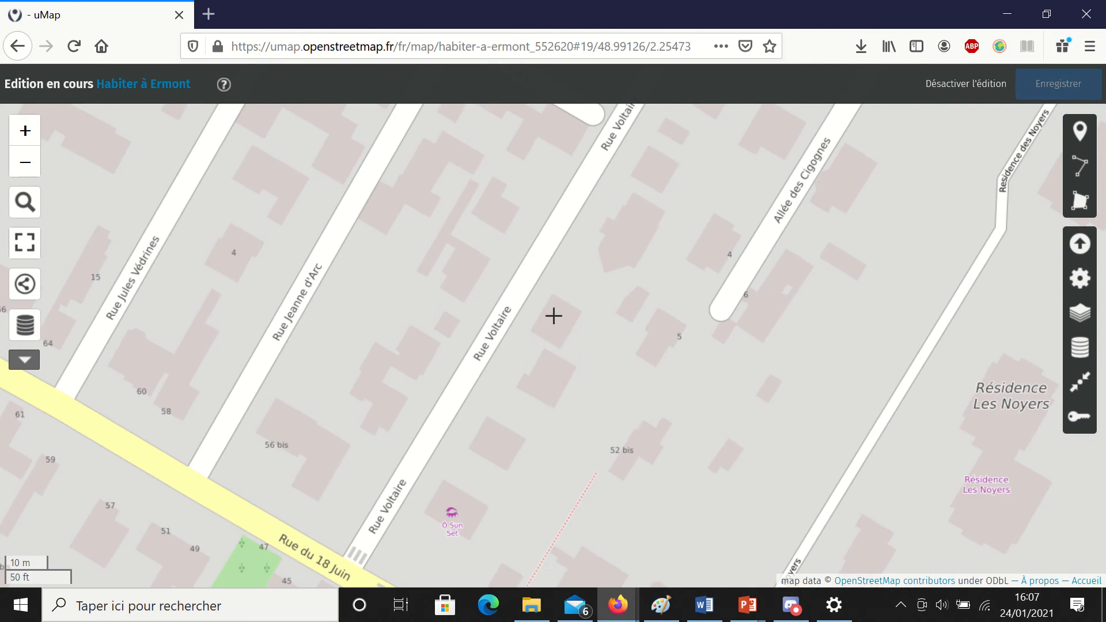
{"action": "left_click", "coordinate": [1080, 166]}
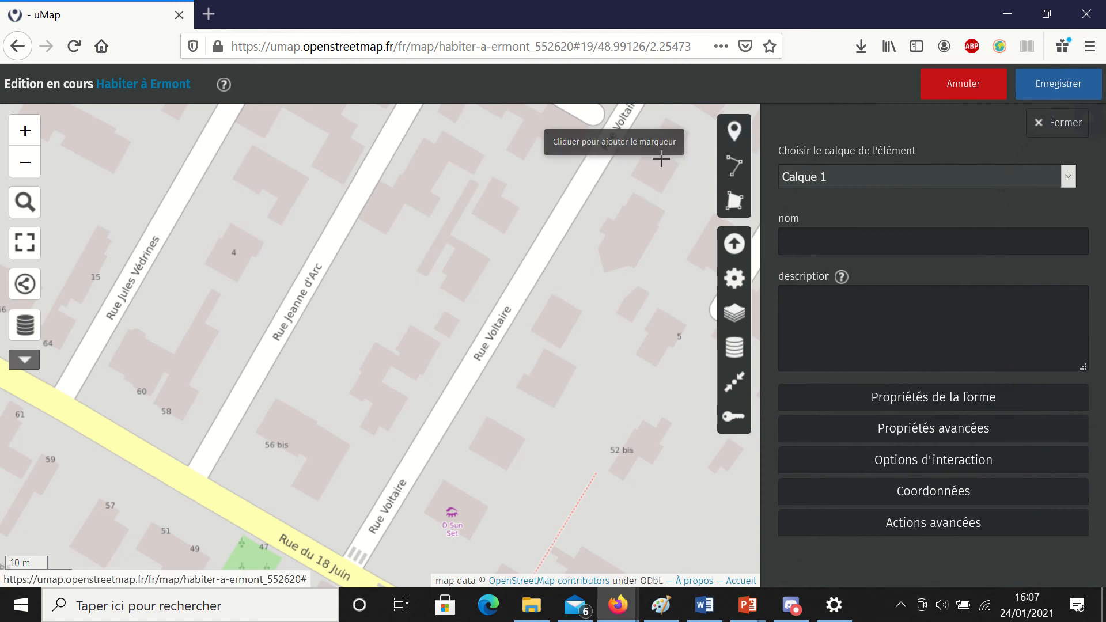
{"action": "left_click", "coordinate": [550, 368]}
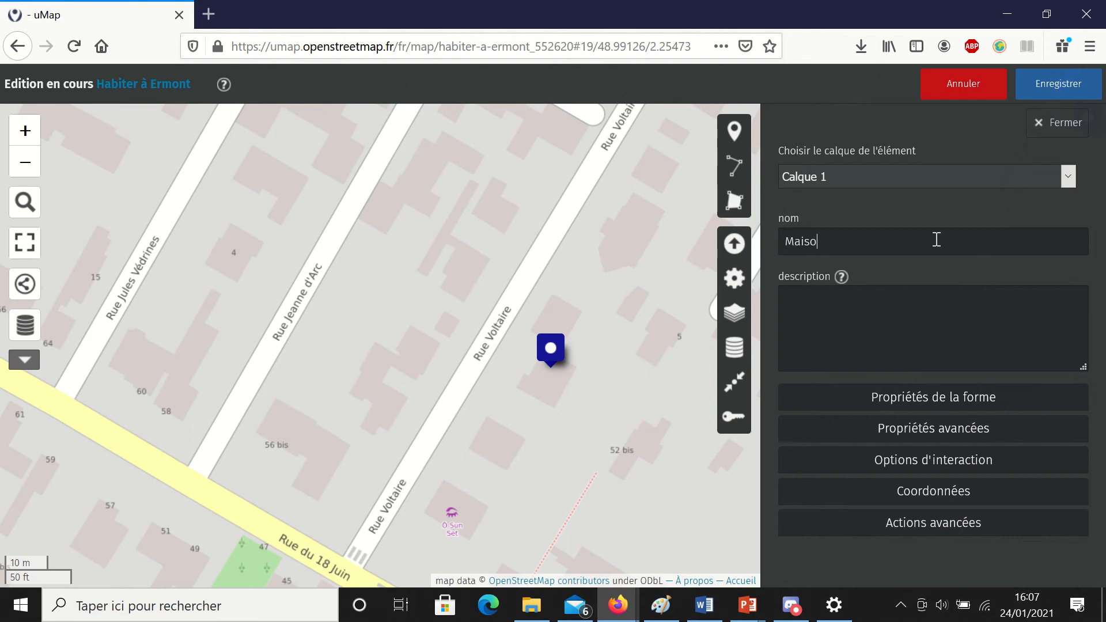
- Set the Maison marker's icon image to the white bed pictogram and save the map
{"action": "left_click", "coordinate": [899, 400]}
{"action": "scroll", "coordinate": [921, 403], "scroll_direction": "down", "scroll_amount": 2}
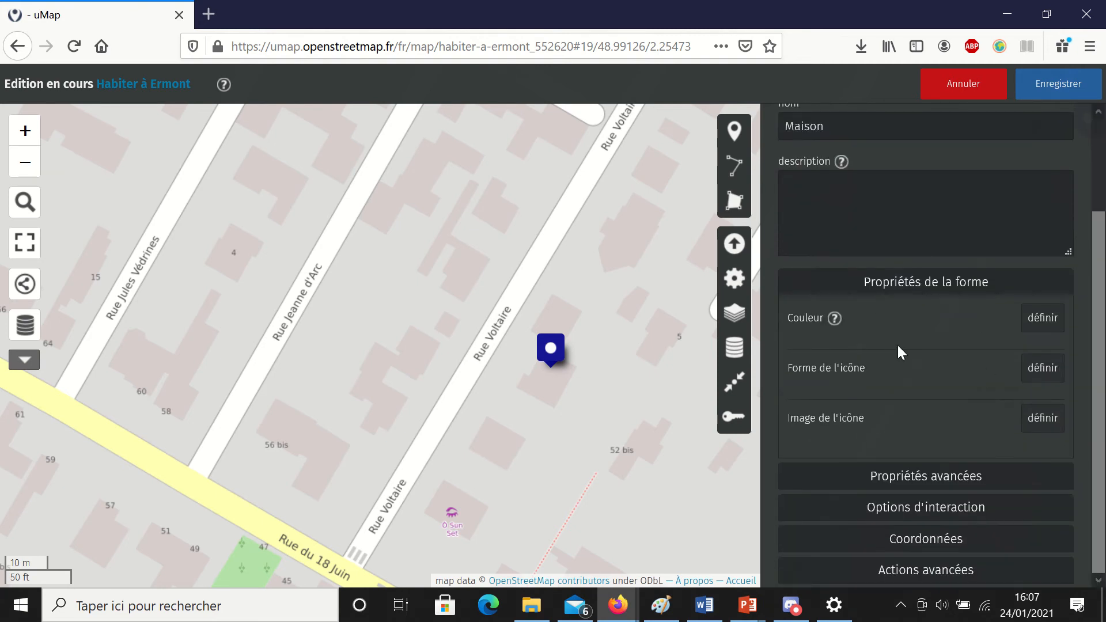
{"action": "left_click", "coordinate": [1043, 418]}
{"action": "scroll", "coordinate": [1031, 415], "scroll_direction": "down", "scroll_amount": 3}
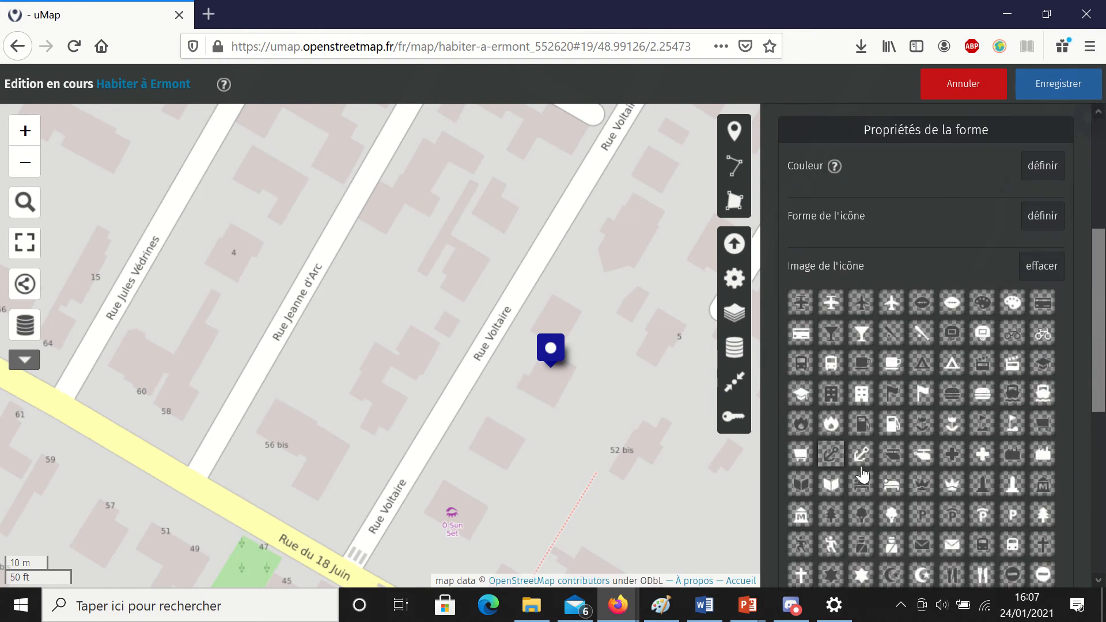
{"action": "scroll", "coordinate": [1002, 408], "scroll_direction": "down", "scroll_amount": 4}
{"action": "scroll", "coordinate": [1003, 407], "scroll_direction": "up", "scroll_amount": 2}
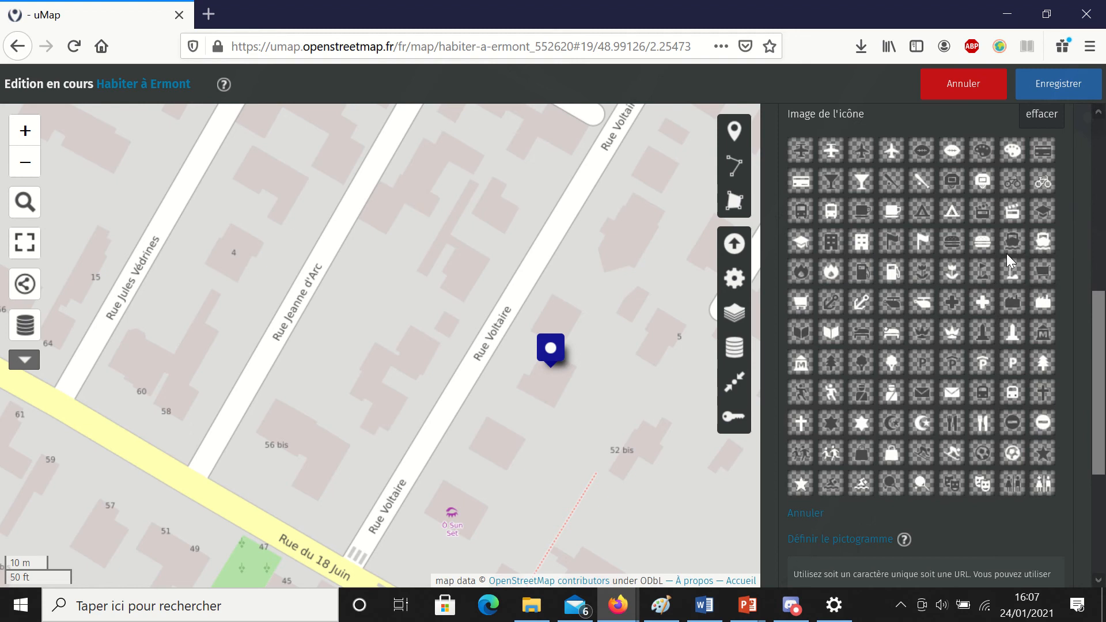
{"action": "left_click", "coordinate": [890, 332]}
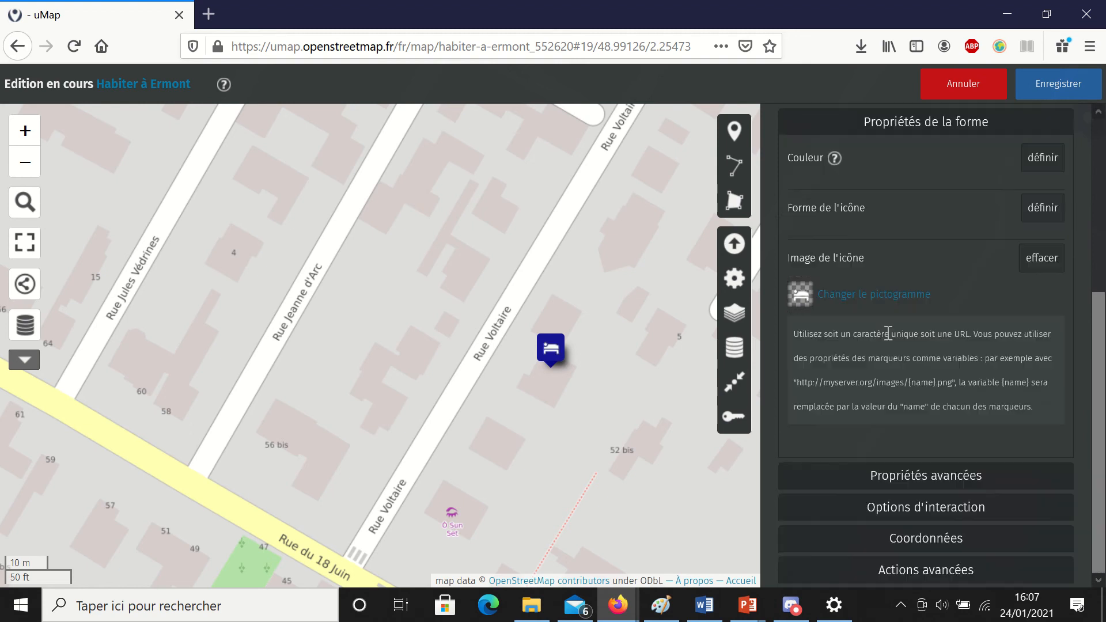
{"action": "left_click", "coordinate": [1040, 85]}
- Delete the stray unnamed blue marker near Résidence des Noyers, east of the Maison marker
{"action": "scroll", "coordinate": [582, 279], "scroll_direction": "down", "scroll_amount": 2}
{"action": "left_click_drag", "start_coordinate": [505, 360], "coordinate": [570, 432]}
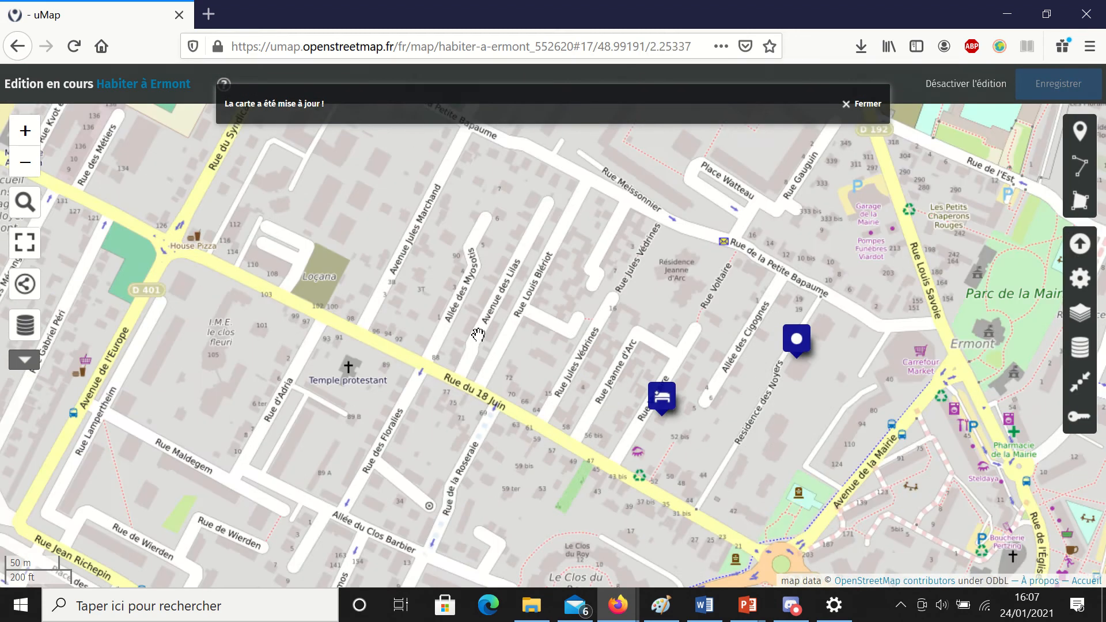
{"action": "left_click_drag", "start_coordinate": [482, 333], "coordinate": [486, 382]}
{"action": "scroll", "coordinate": [485, 377], "scroll_direction": "down", "scroll_amount": 1}
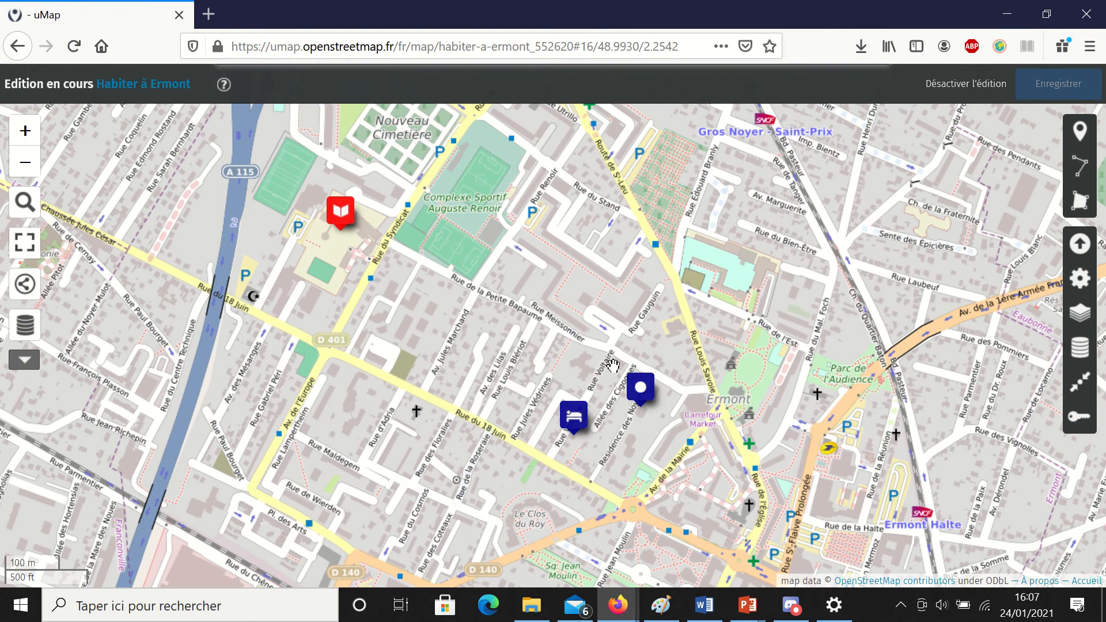
{"action": "left_click", "coordinate": [640, 403]}
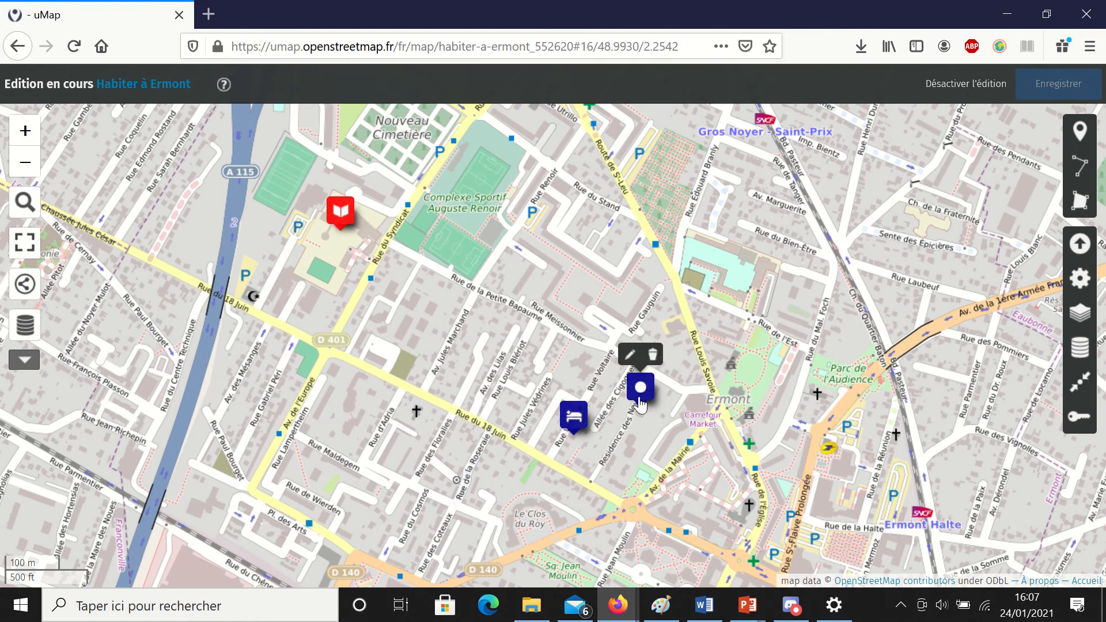
{"action": "left_click", "coordinate": [652, 355]}
{"action": "left_click", "coordinate": [552, 296]}
- Draw a straight line from the Maison marker to the Collège marker and name it "Trajet collège"
{"action": "left_click_drag", "start_coordinate": [486, 334], "coordinate": [522, 354]}
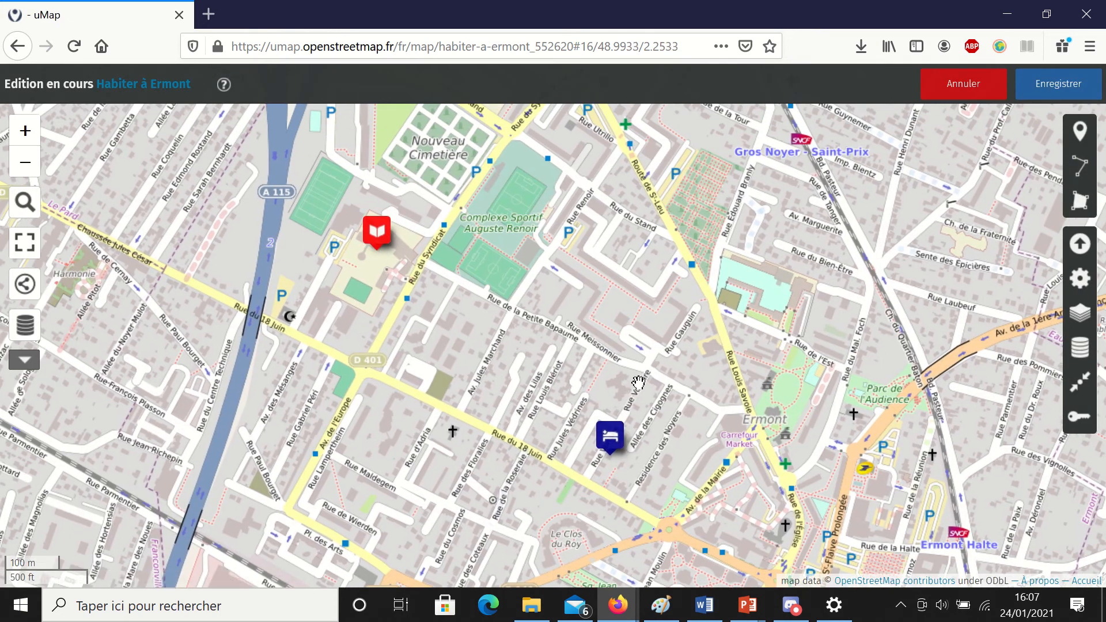
{"action": "left_click", "coordinate": [1079, 167]}
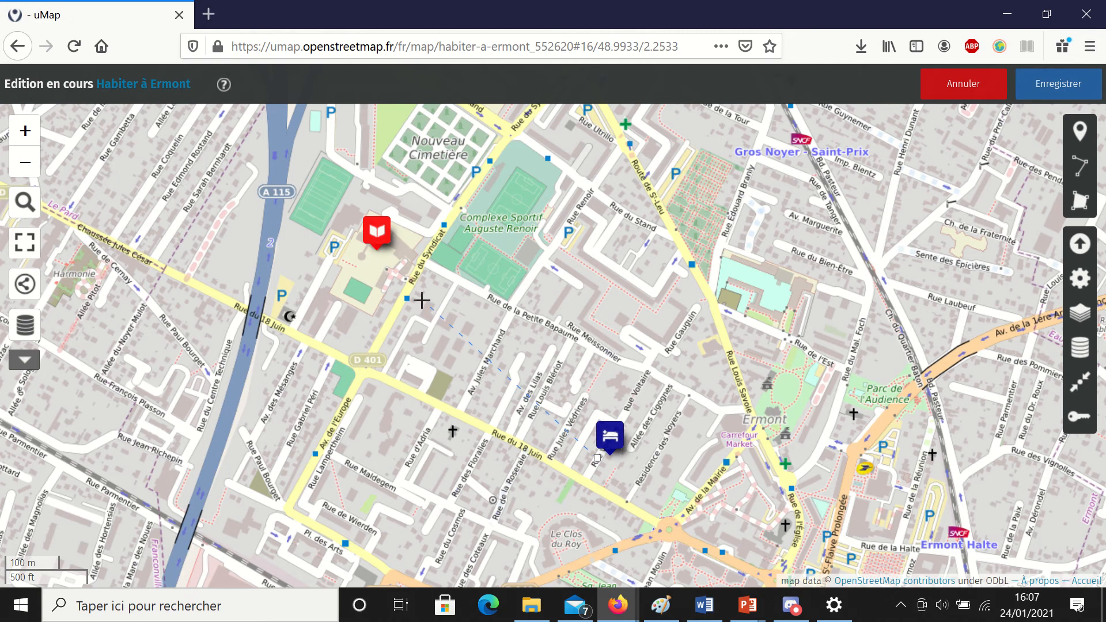
{"action": "left_click", "coordinate": [372, 255]}
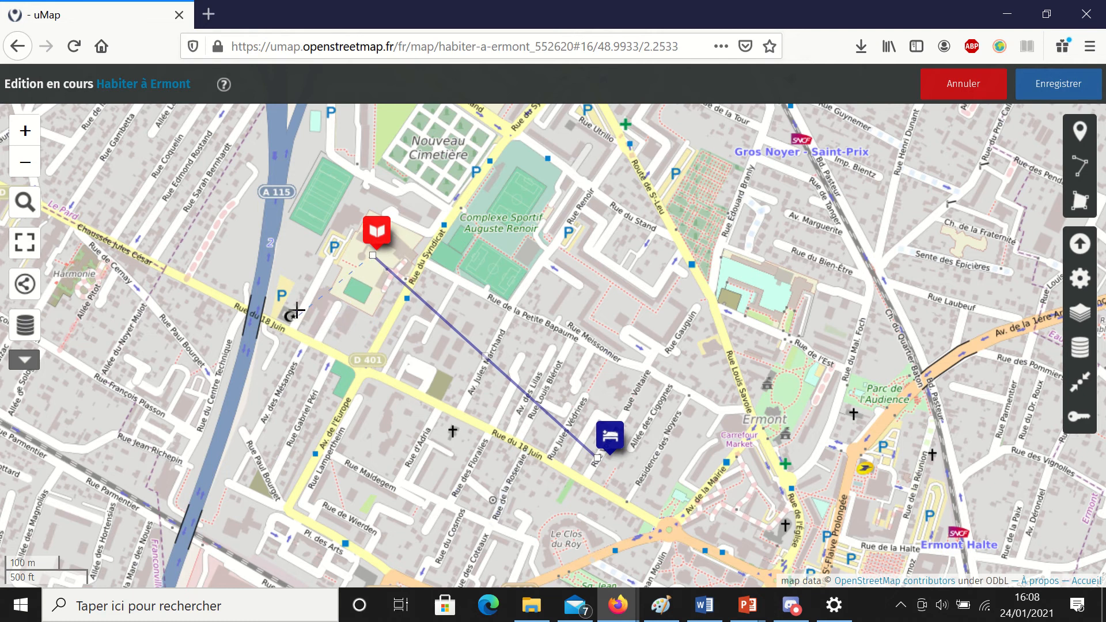
{"action": "left_click", "coordinate": [374, 257]}
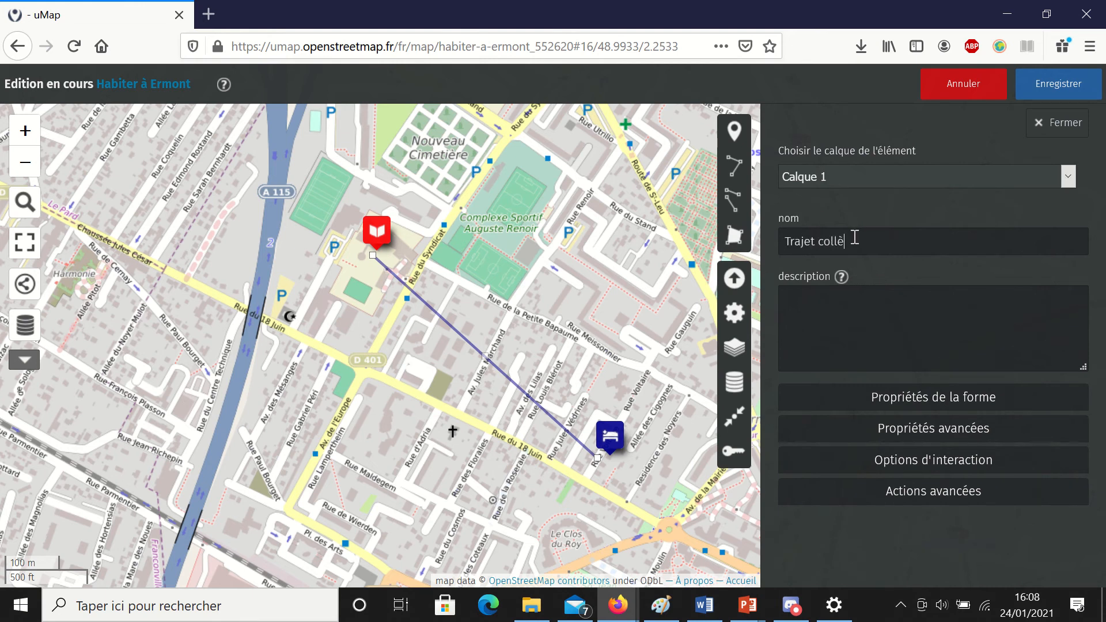
- Set the Trajet collège line's colour to Chartreuse in its shape properties
{"action": "left_click", "coordinate": [1009, 395]}
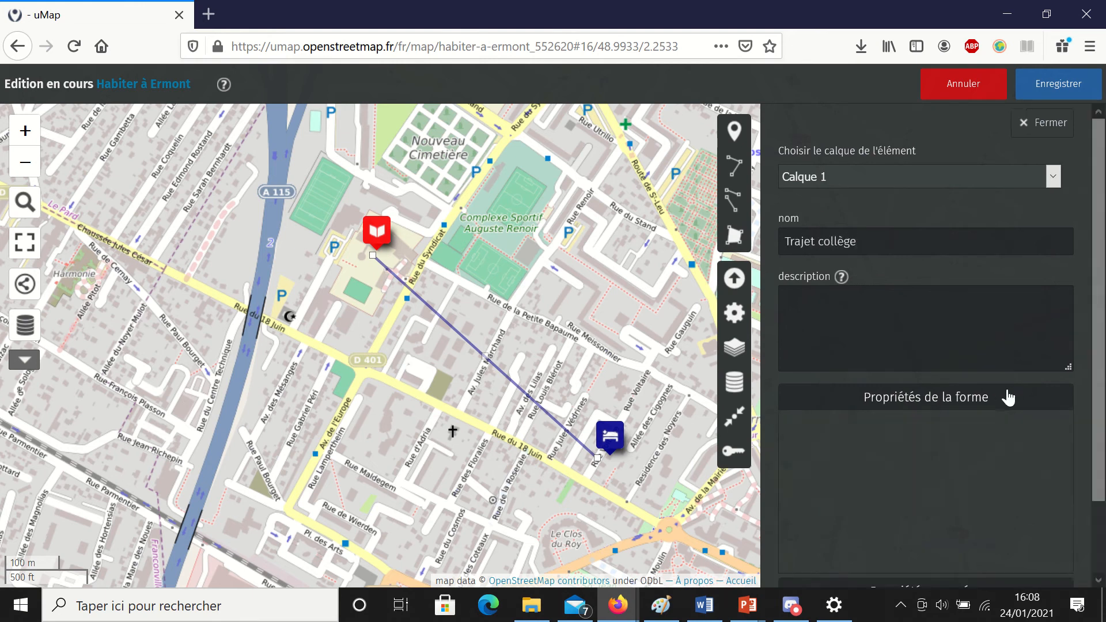
{"action": "scroll", "coordinate": [1002, 395], "scroll_direction": "down", "scroll_amount": 2}
{"action": "left_click", "coordinate": [1043, 369]}
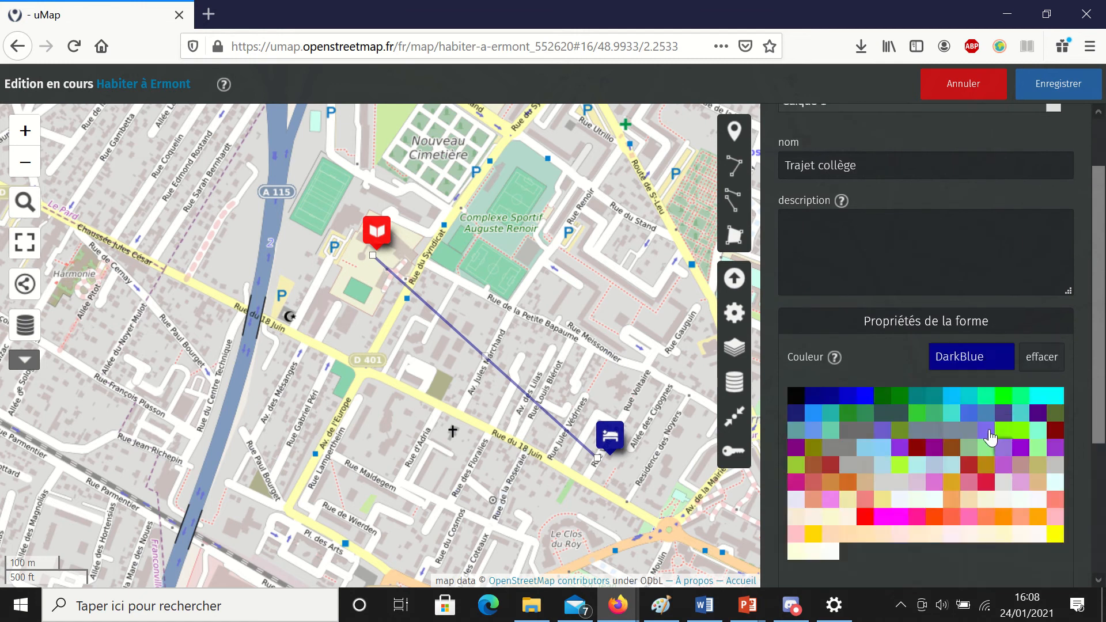
{"action": "left_click", "coordinate": [1015, 429]}
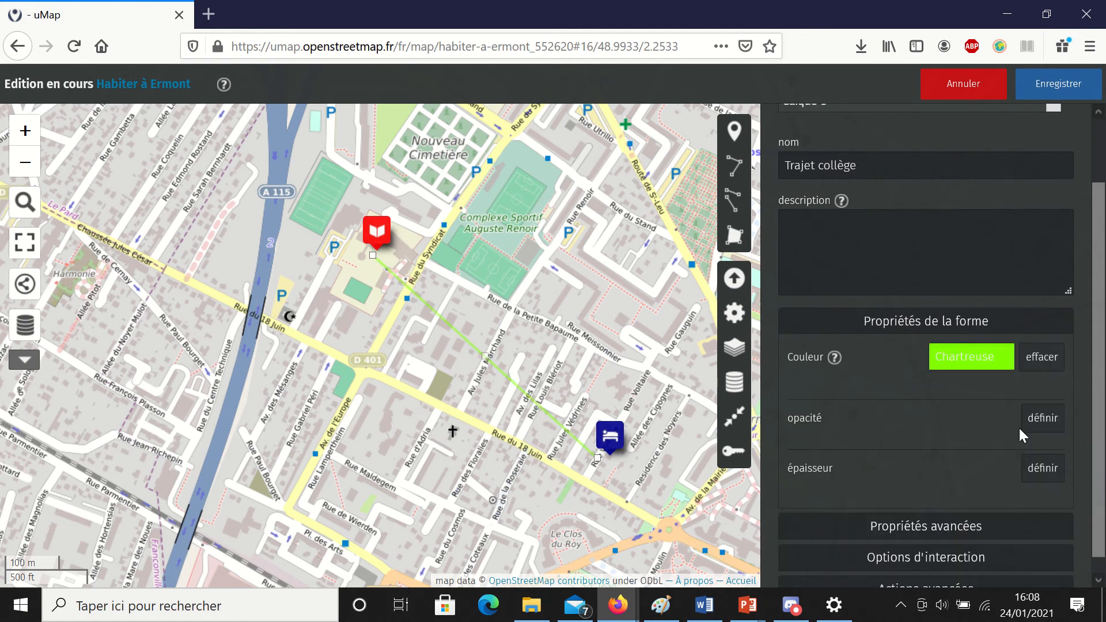
- Set the Trajet collège line to full opacity, raise its thickness to just above mid-range and save the map
{"action": "left_click", "coordinate": [1044, 419]}
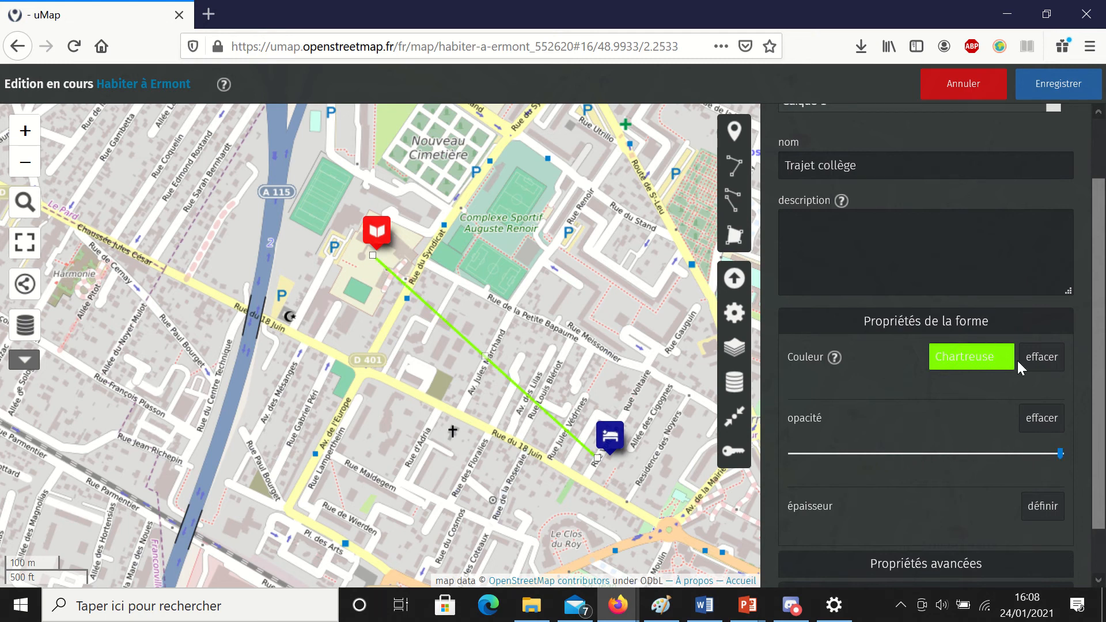
{"action": "scroll", "coordinate": [1039, 495], "scroll_direction": "down", "scroll_amount": 1}
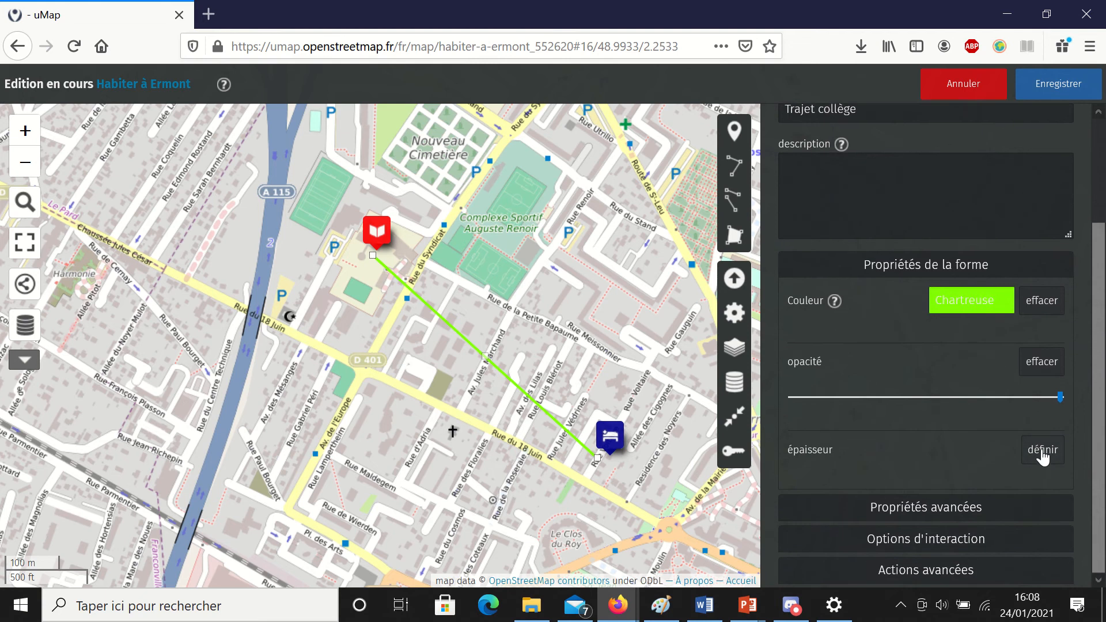
{"action": "left_click", "coordinate": [1043, 453]}
{"action": "left_click_drag", "start_coordinate": [822, 488], "coordinate": [948, 488]}
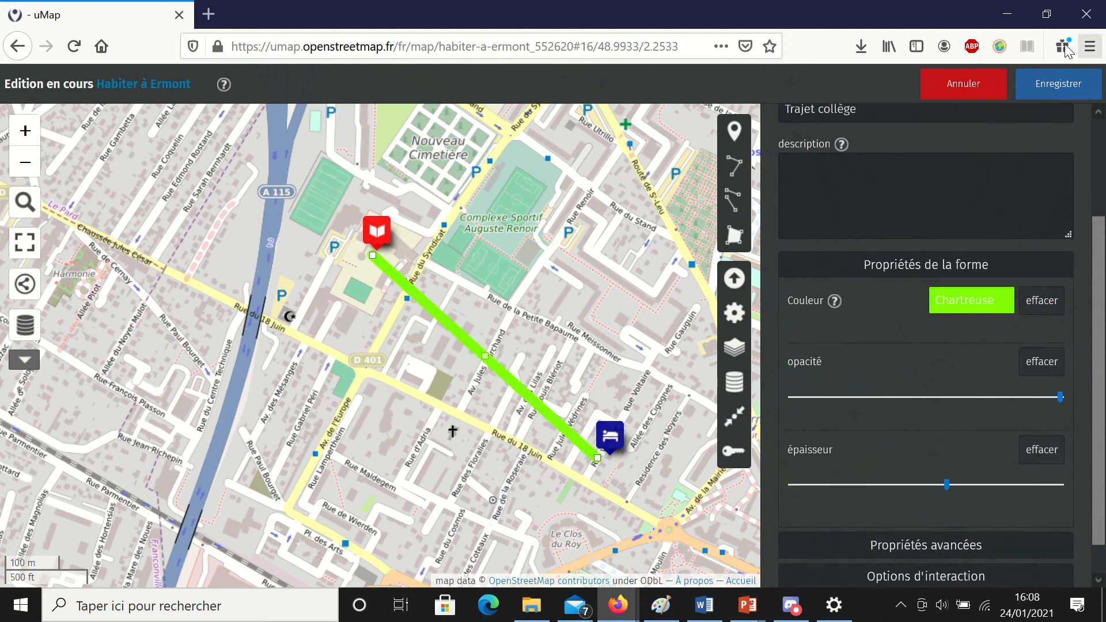
{"action": "left_click", "coordinate": [1045, 86]}
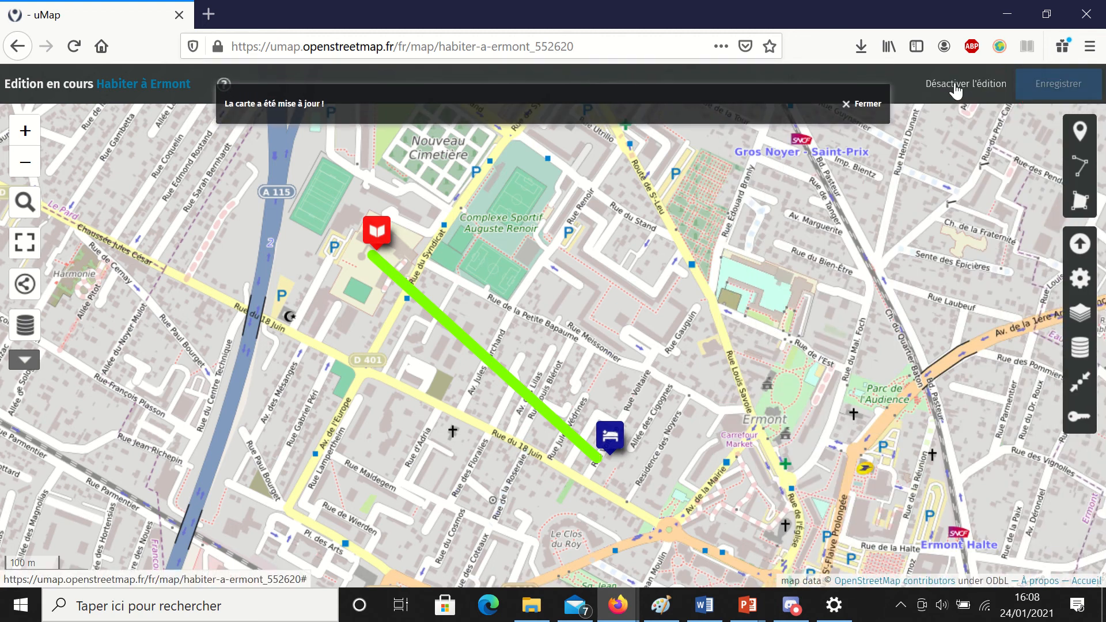
- Leave edit mode and examine the Trajet collège line's popup and the line's position within the surrounding area
{"action": "left_click", "coordinate": [955, 87]}
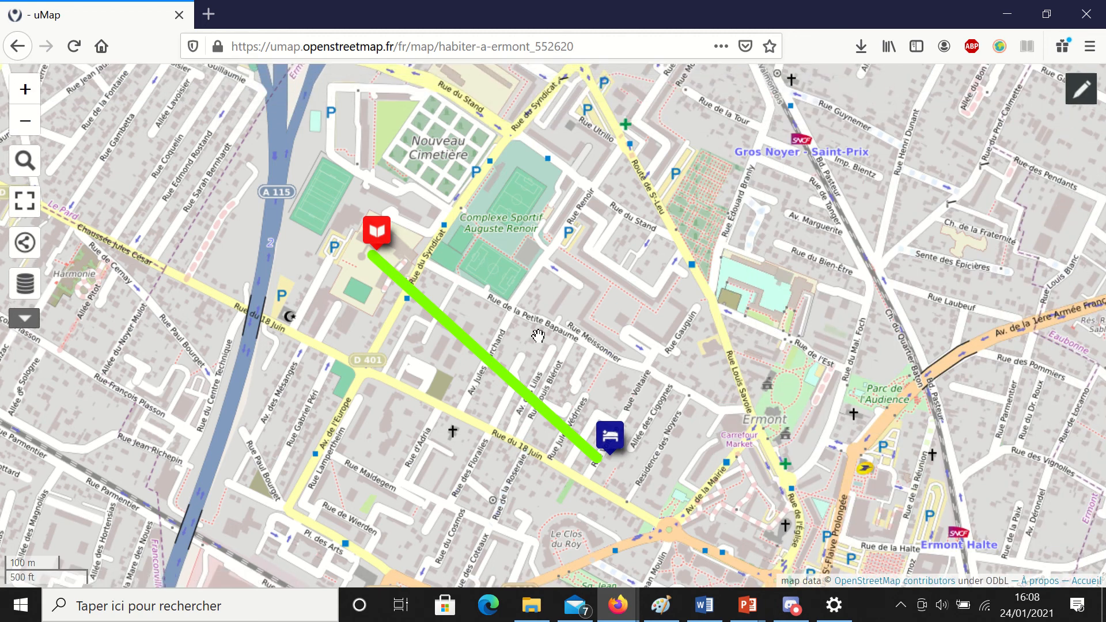
{"action": "left_click", "coordinate": [486, 364]}
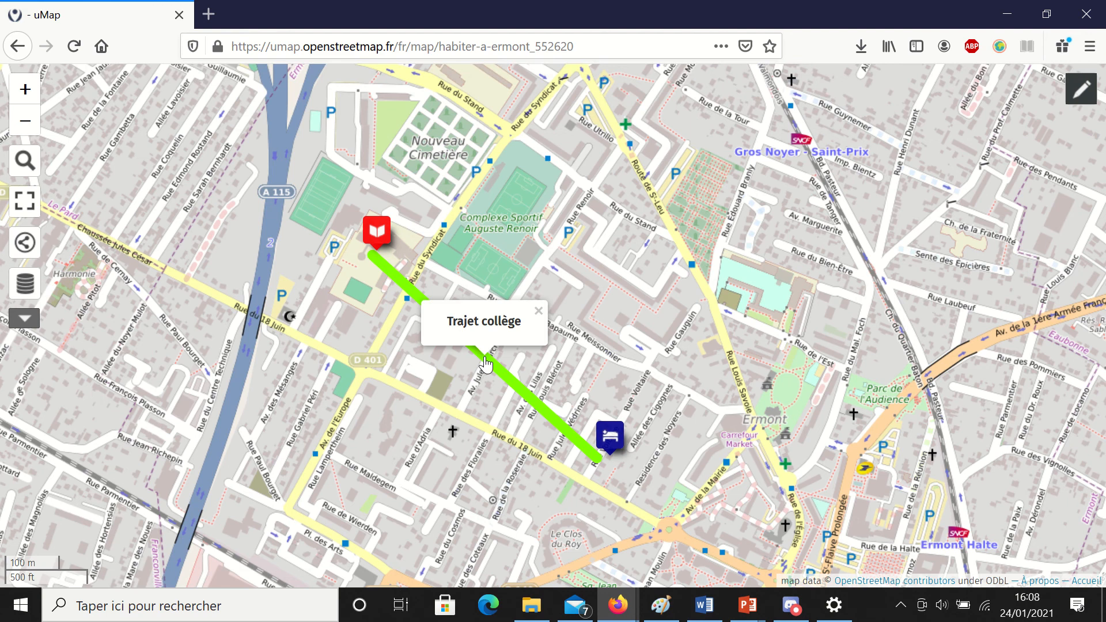
{"action": "scroll", "coordinate": [714, 302], "scroll_direction": "down", "scroll_amount": 2}
{"action": "scroll", "coordinate": [713, 301], "scroll_direction": "down", "scroll_amount": 1}
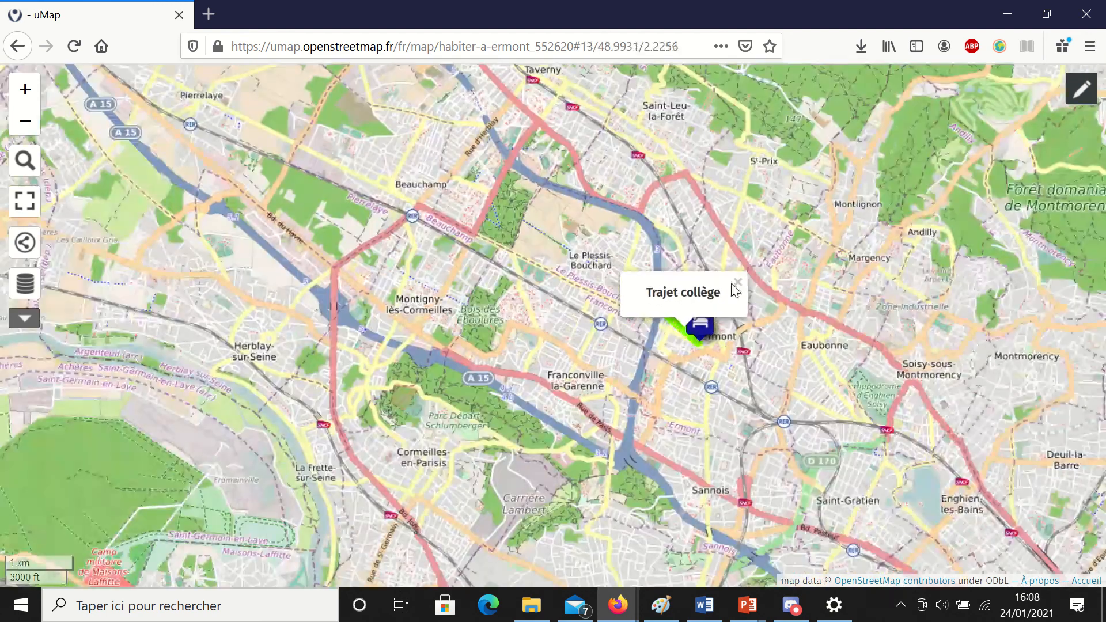
{"action": "left_click", "coordinate": [741, 281]}
{"action": "left_click_drag", "start_coordinate": [805, 353], "coordinate": [728, 364]}
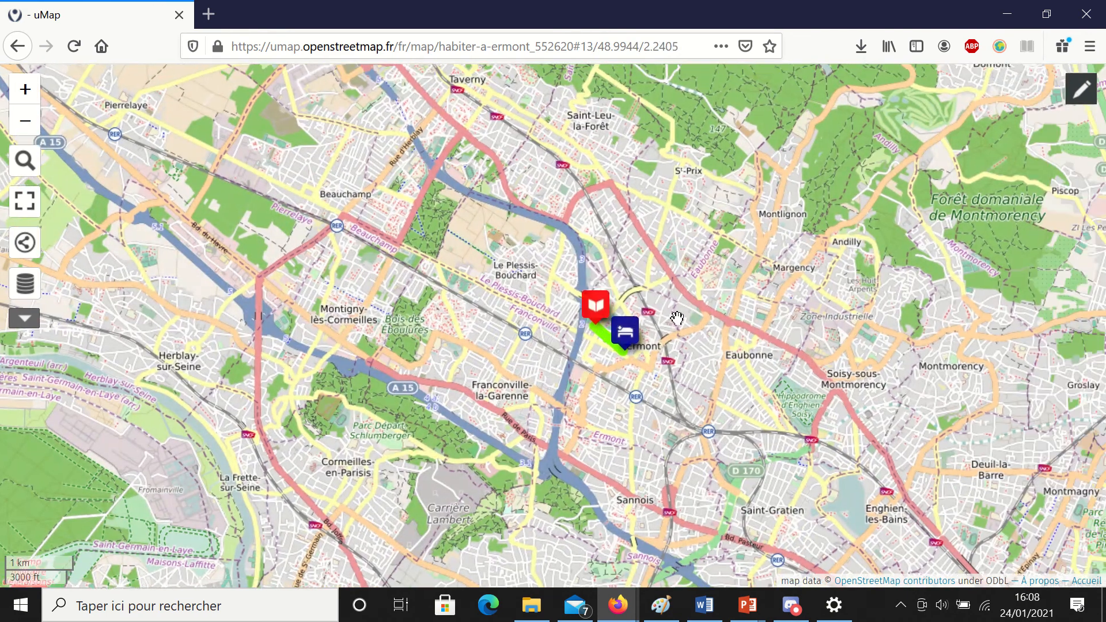
{"action": "scroll", "coordinate": [625, 299], "scroll_direction": "up", "scroll_amount": 1}
{"action": "scroll", "coordinate": [625, 340], "scroll_direction": "up", "scroll_amount": 1}
{"action": "left_click_drag", "start_coordinate": [588, 375], "coordinate": [582, 324]}
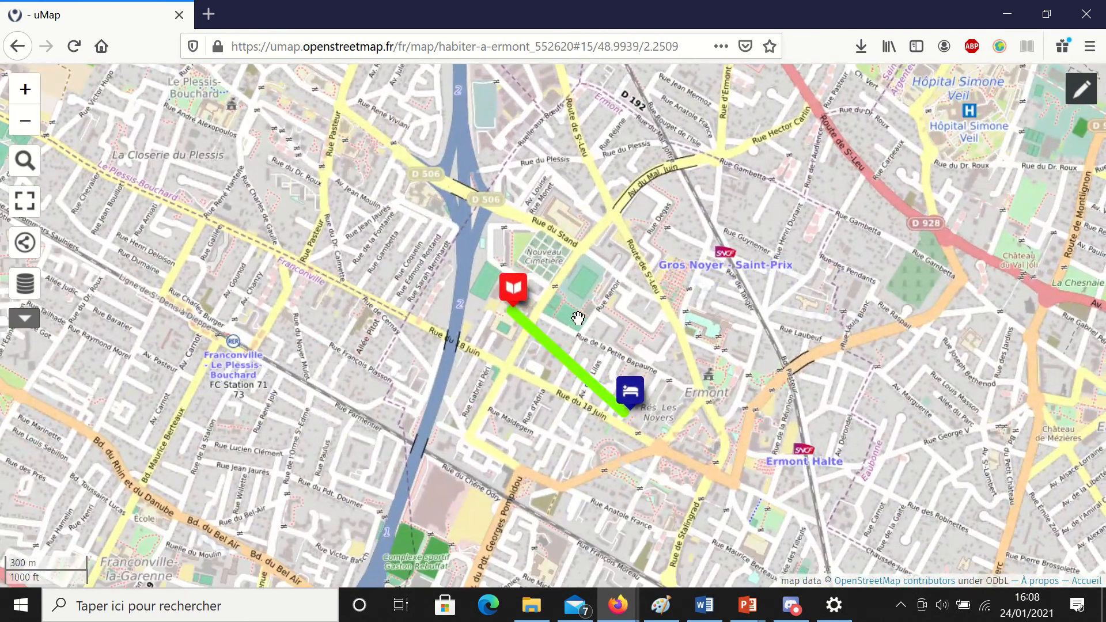
{"action": "scroll", "coordinate": [581, 325], "scroll_direction": "up", "scroll_amount": 1}
- Return to edit mode and delete the straight green Trajet collège line
{"action": "left_click", "coordinate": [1080, 92]}
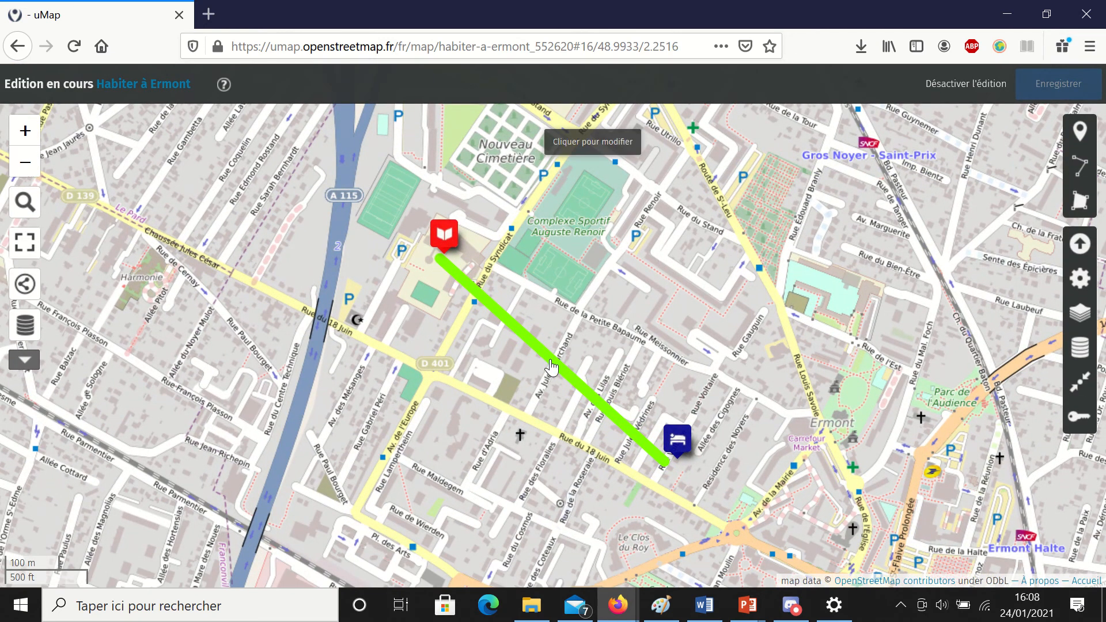
{"action": "mouse_move", "coordinate": [548, 365]}
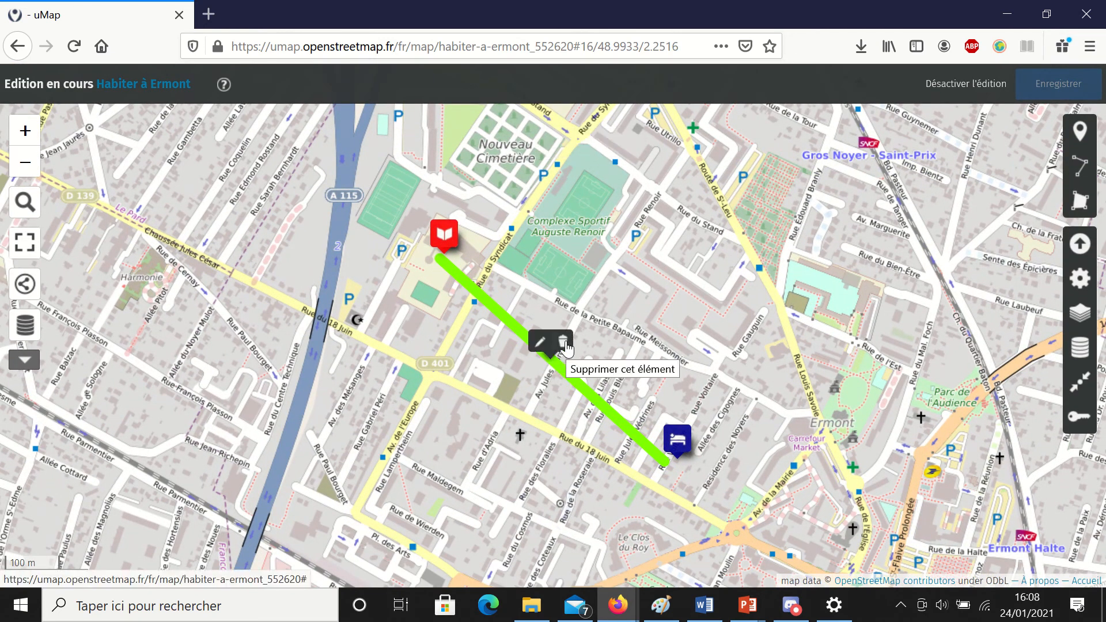
{"action": "left_click", "coordinate": [564, 344]}
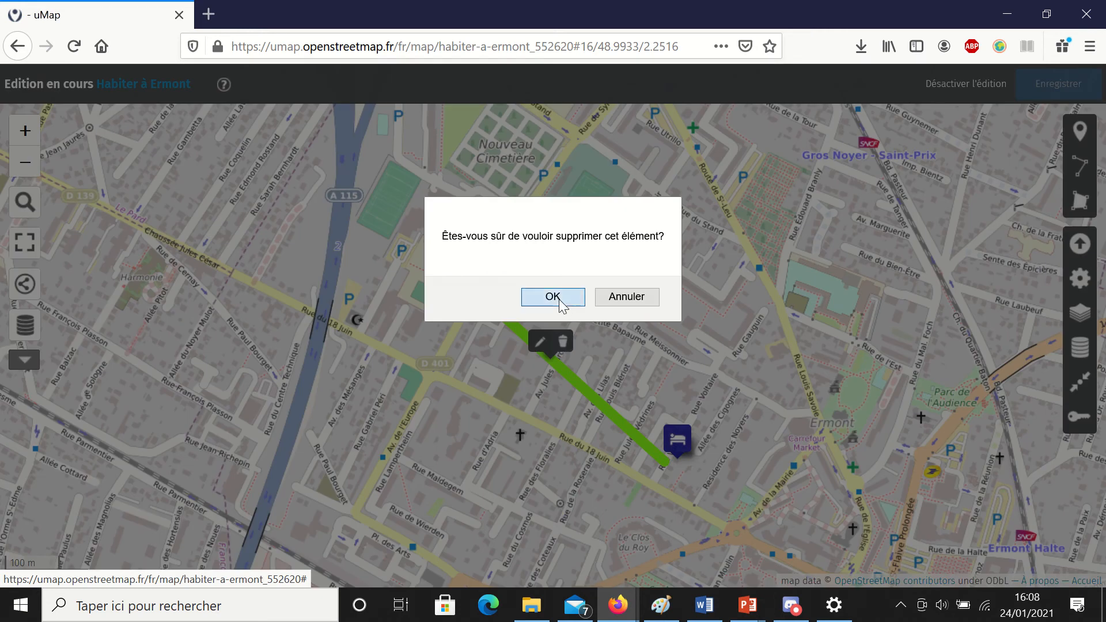
{"action": "left_click", "coordinate": [559, 299]}
- Draw a line from the blue home marker along Rue du 18 Juin and Rue du Syndicat, ending near the red school marker
{"action": "left_click", "coordinate": [1079, 167]}
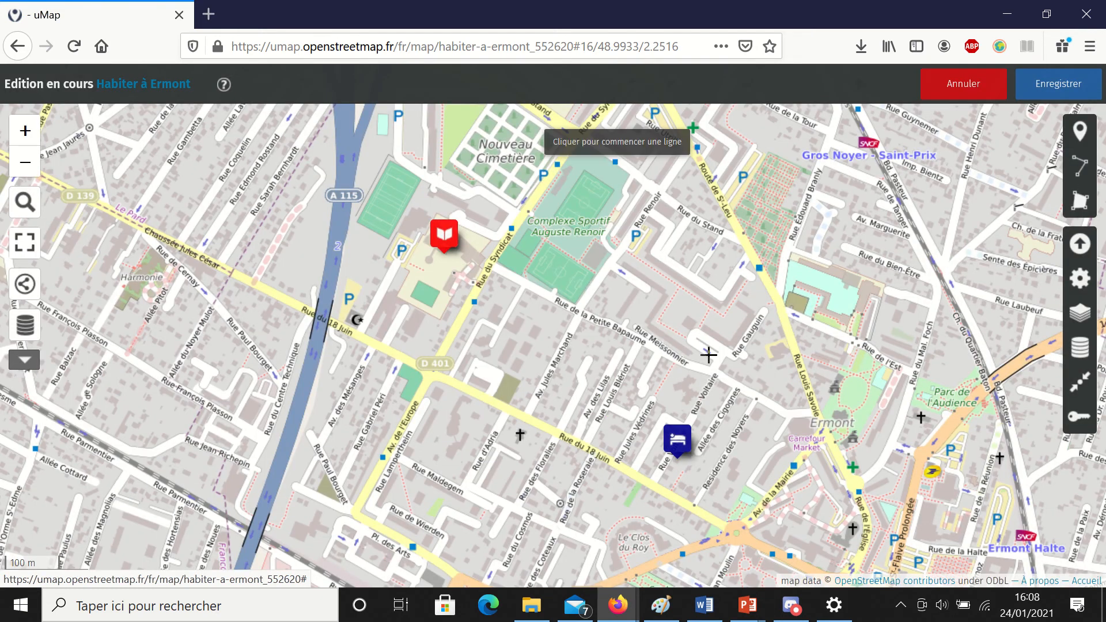
{"action": "left_click", "coordinate": [666, 458]}
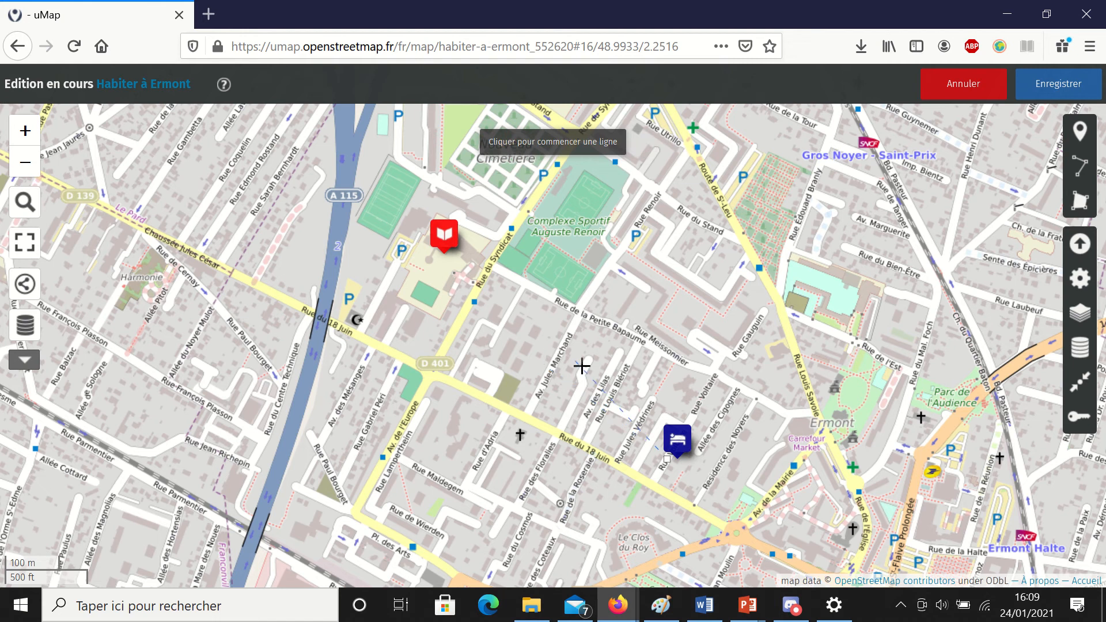
{"action": "left_click", "coordinate": [655, 483]}
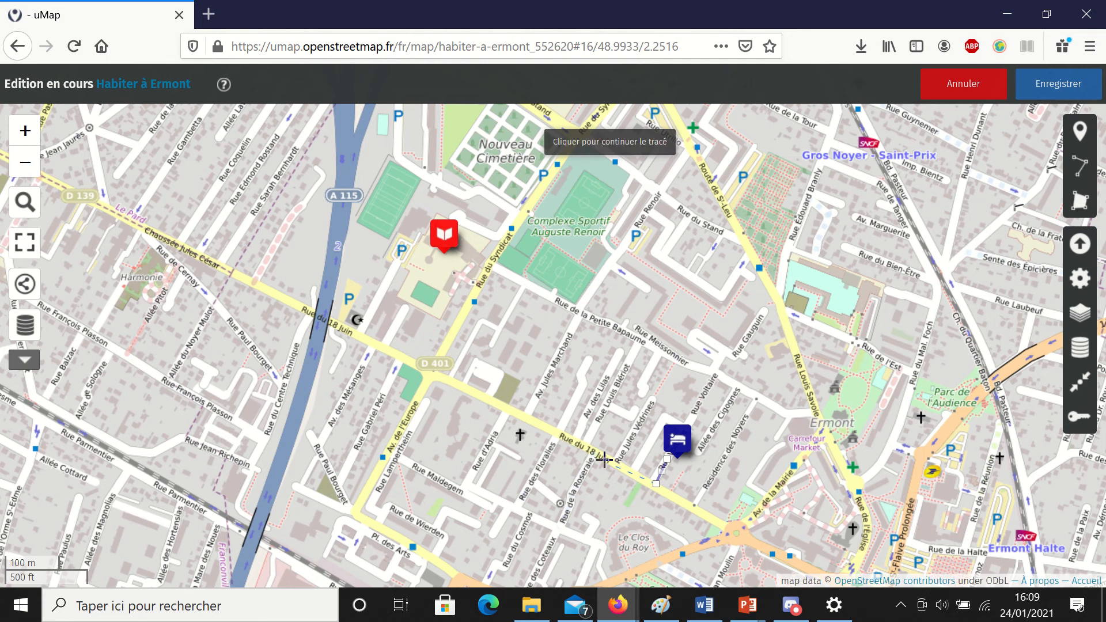
{"action": "left_click", "coordinate": [433, 374]}
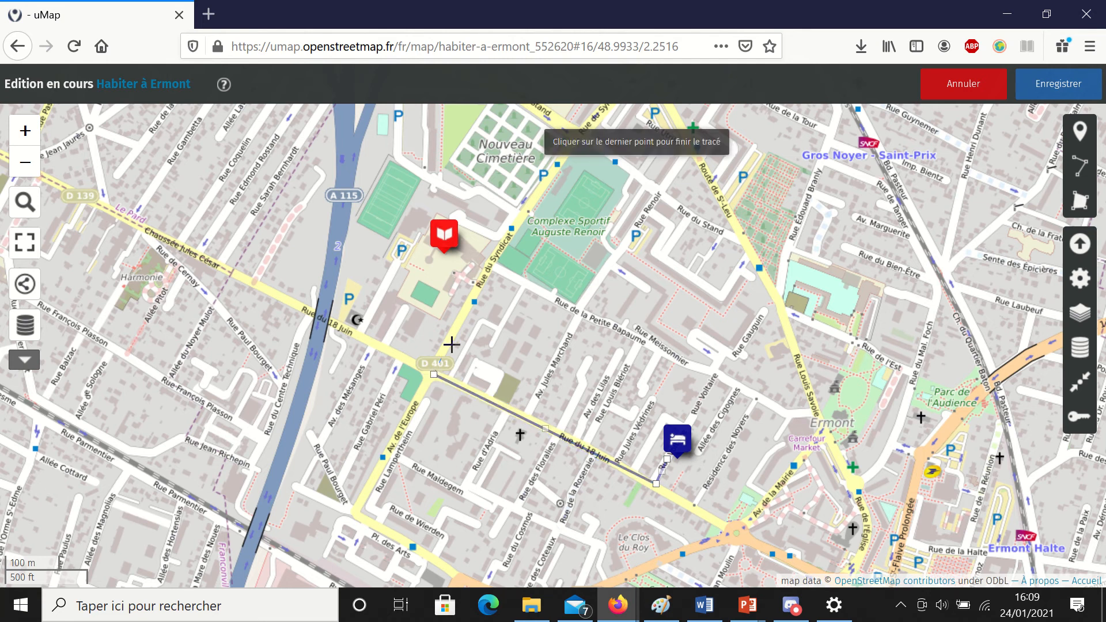
{"action": "left_click", "coordinate": [480, 286]}
{"action": "left_click", "coordinate": [485, 285]}
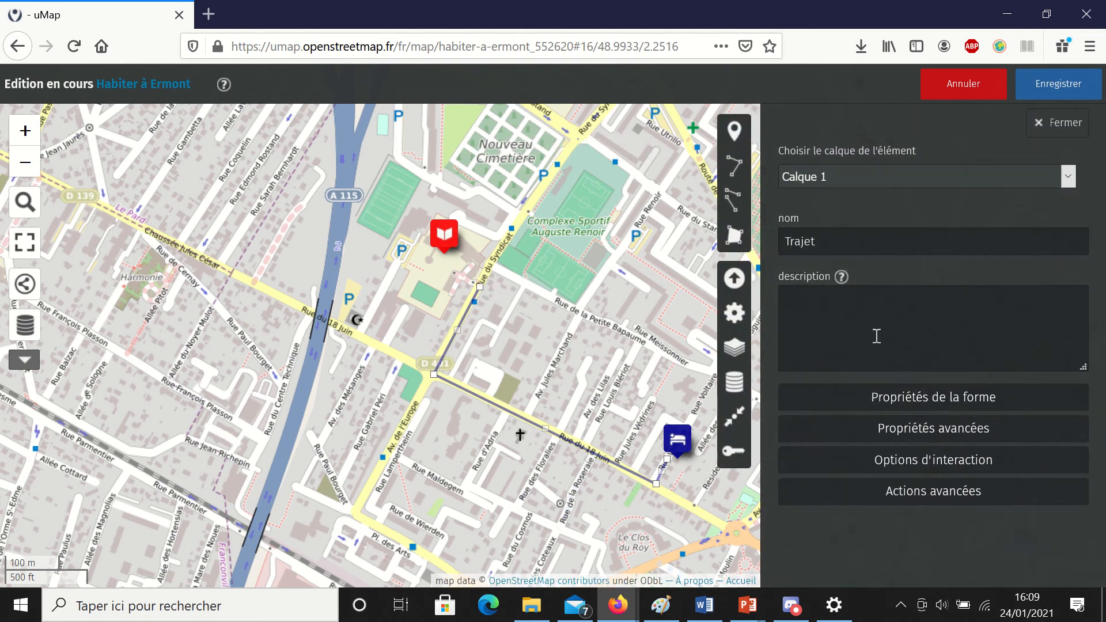
- Name the line Trajet, define a near-maximum opacity, raise its thickness to just above mid-range and save the map
{"action": "left_click", "coordinate": [924, 407]}
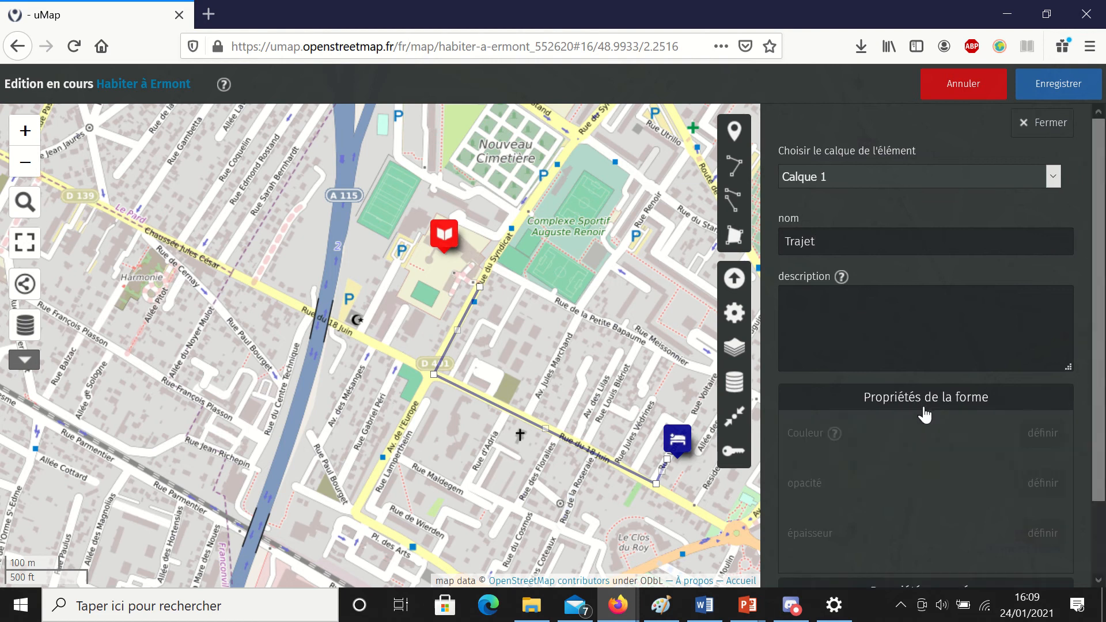
{"action": "left_click_drag", "start_coordinate": [911, 517], "coordinate": [1024, 525]}
{"action": "scroll", "coordinate": [1037, 472], "scroll_direction": "down", "scroll_amount": 2}
{"action": "left_click", "coordinate": [1041, 458]}
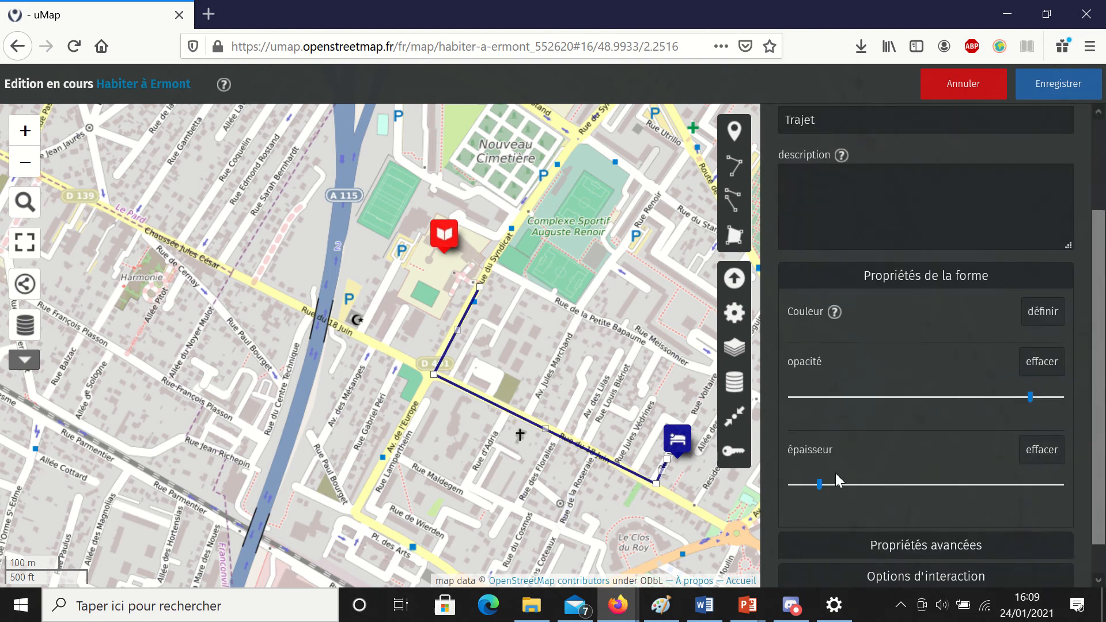
{"action": "left_click_drag", "start_coordinate": [824, 484], "coordinate": [947, 509]}
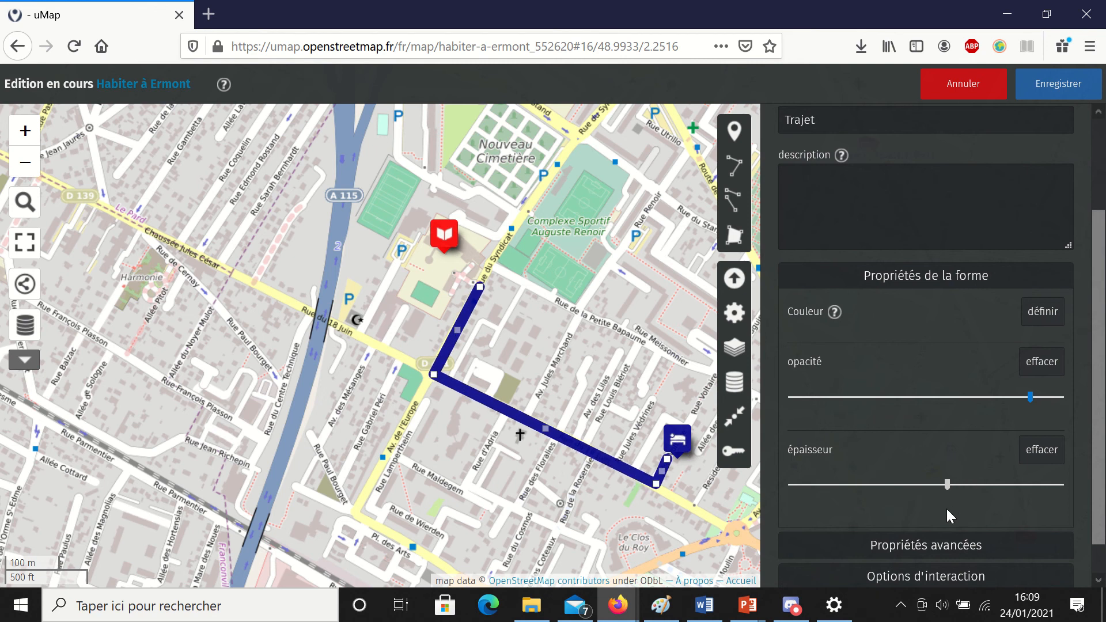
{"action": "left_click", "coordinate": [1050, 96]}
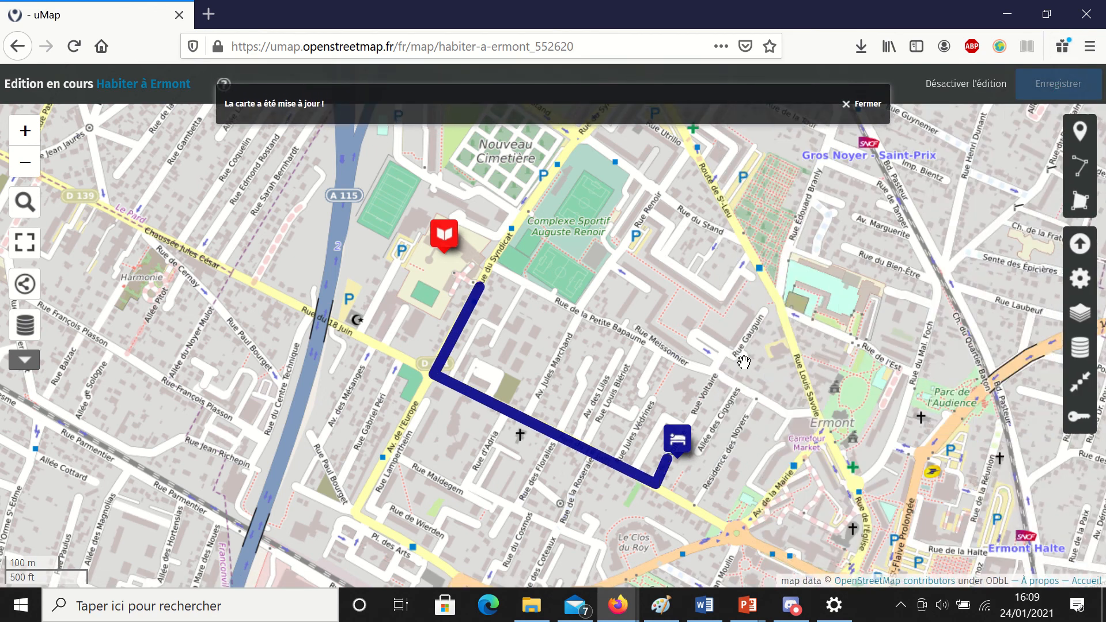
- Search Google in a new browser tab for "cora ermont" to find the store's address
{"action": "scroll", "coordinate": [743, 362], "scroll_direction": "down", "scroll_amount": 1}
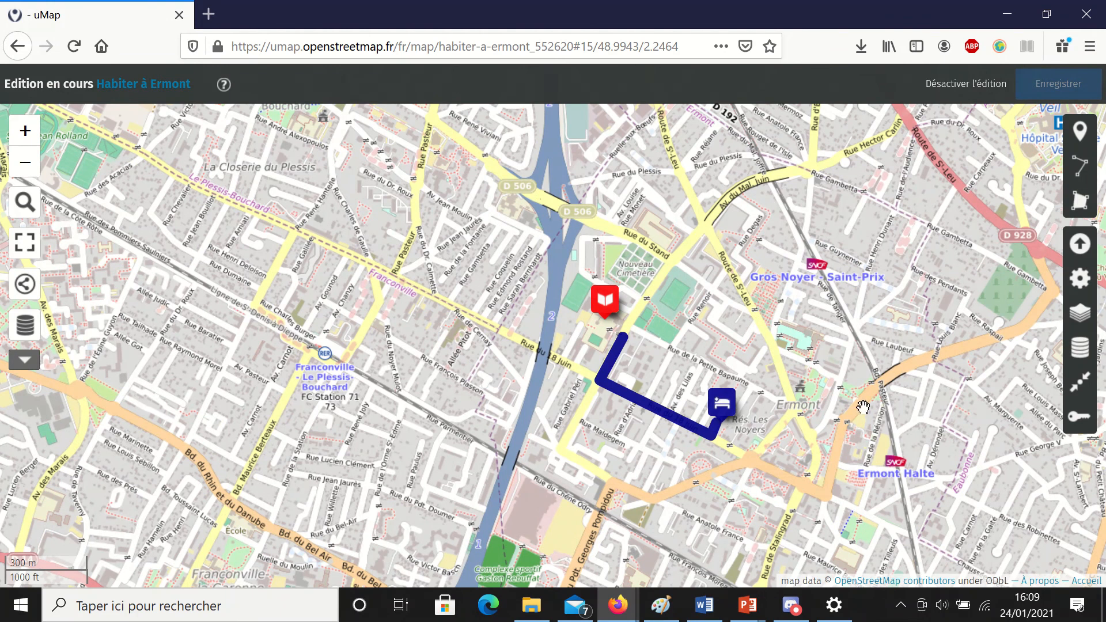
{"action": "left_click_drag", "start_coordinate": [862, 407], "coordinate": [781, 381]}
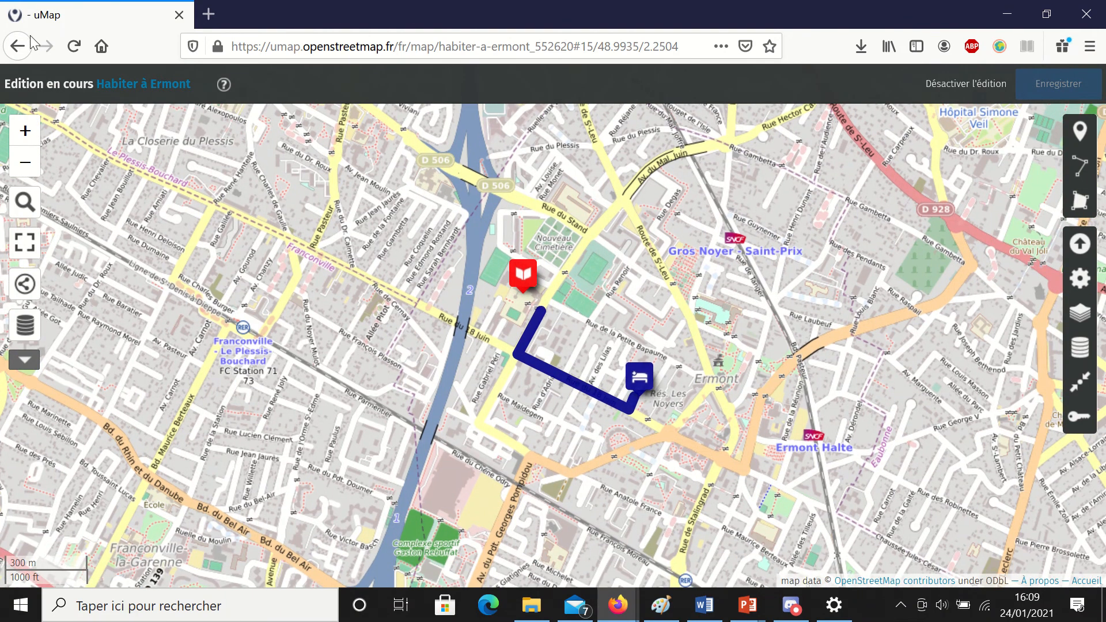
{"action": "left_click", "coordinate": [209, 14]}
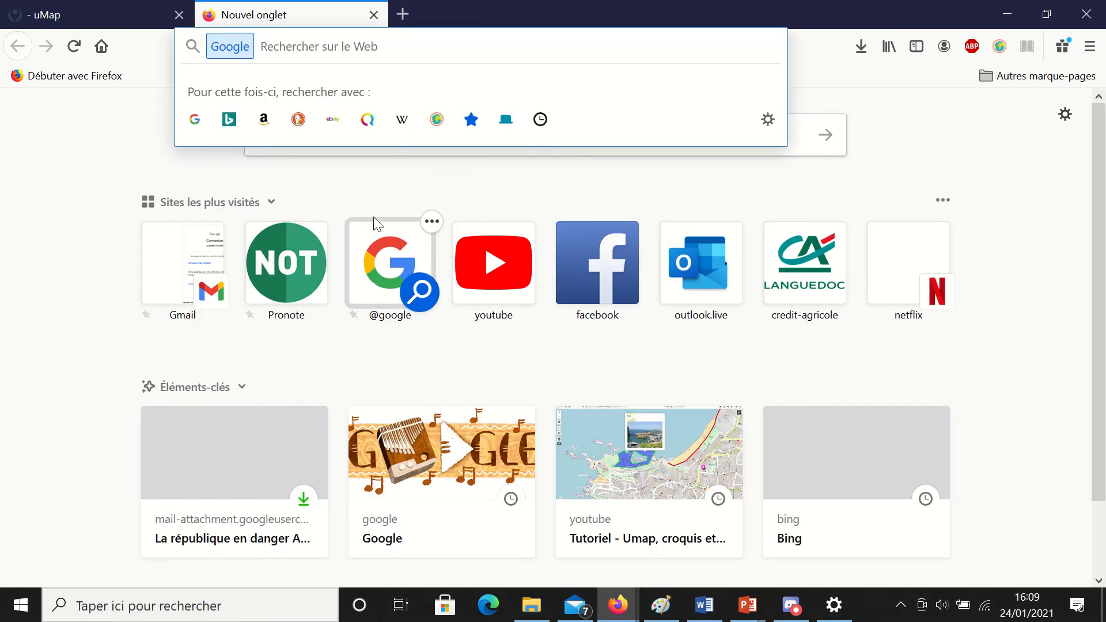
{"action": "type", "text": "cora"}
{"action": "key", "text": "Return"}
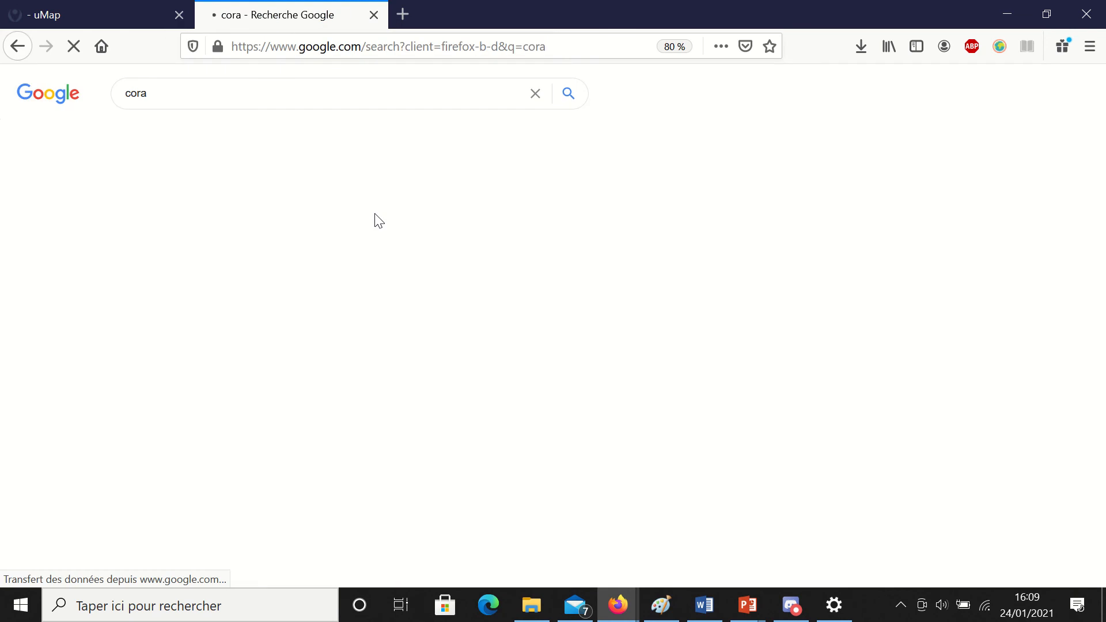
{"action": "left_click", "coordinate": [163, 84]}
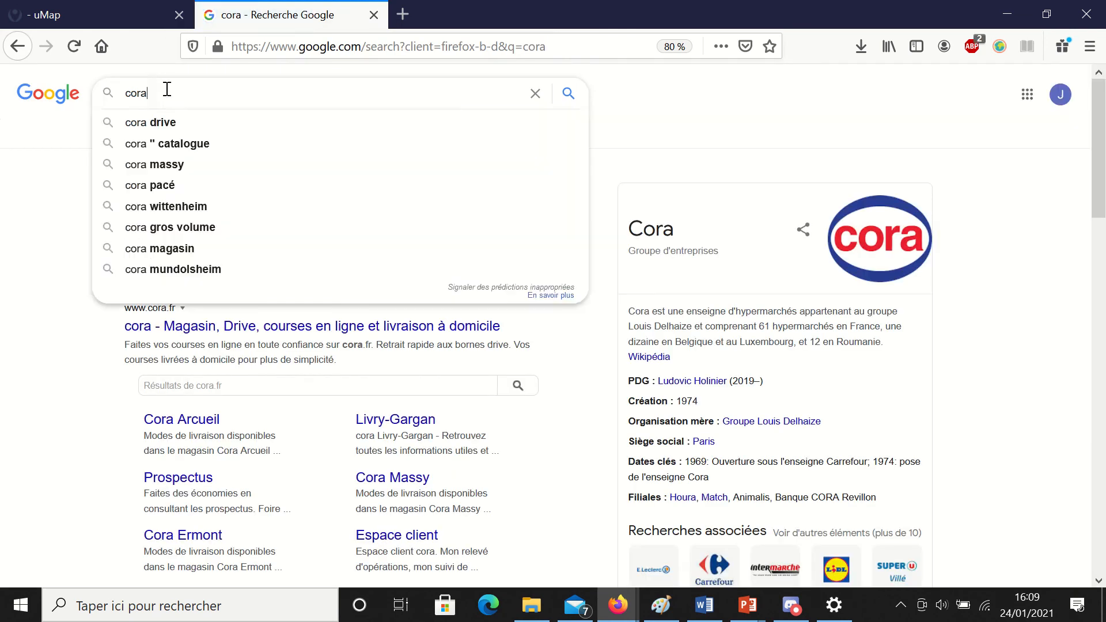
{"action": "type", "text": "ermont"}
{"action": "key", "text": "Return"}
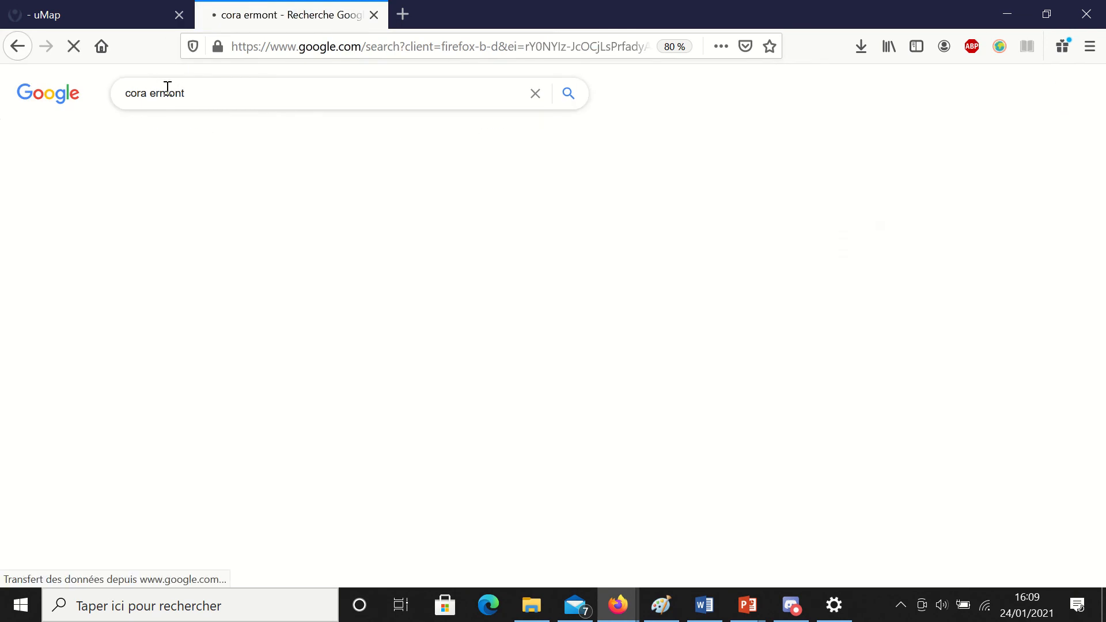
{"action": "scroll", "coordinate": [690, 273], "scroll_direction": "down", "scroll_amount": 2}
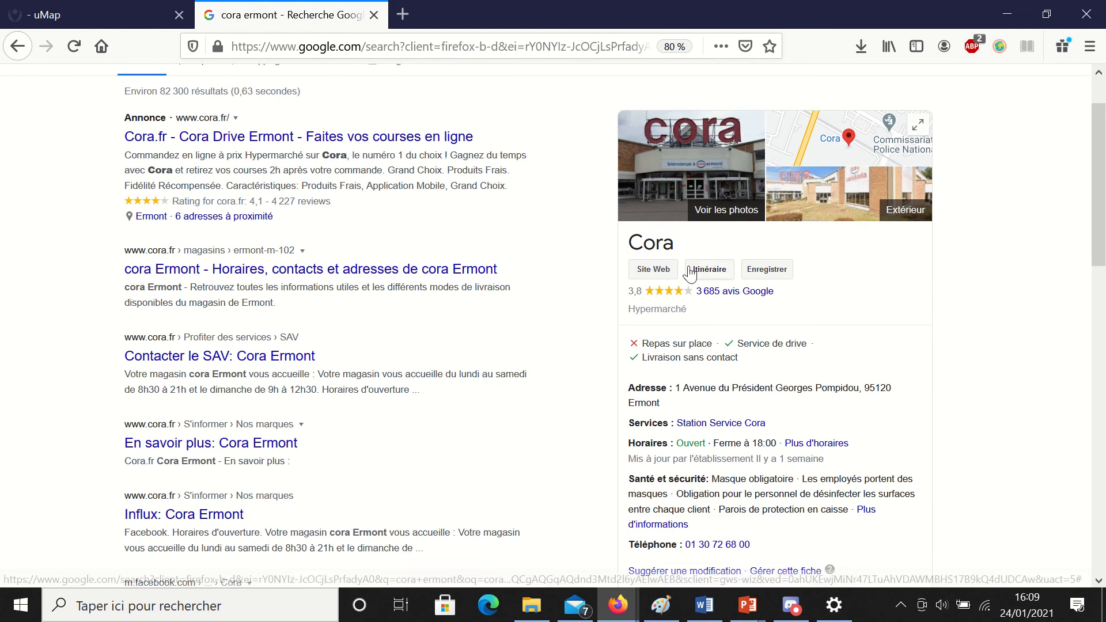
- Copy the street name from the Cora store's address, without the house number or postcode
{"action": "left_click_drag", "start_coordinate": [703, 394], "coordinate": [861, 388]}
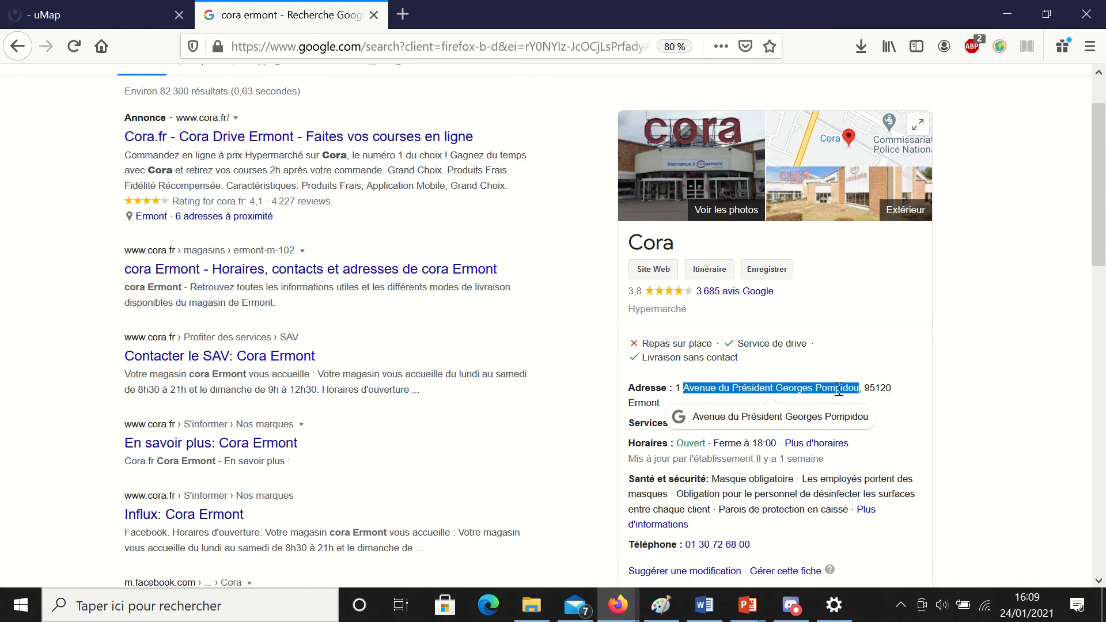
{"action": "right_click", "coordinate": [838, 389]}
{"action": "left_click", "coordinate": [853, 403]}
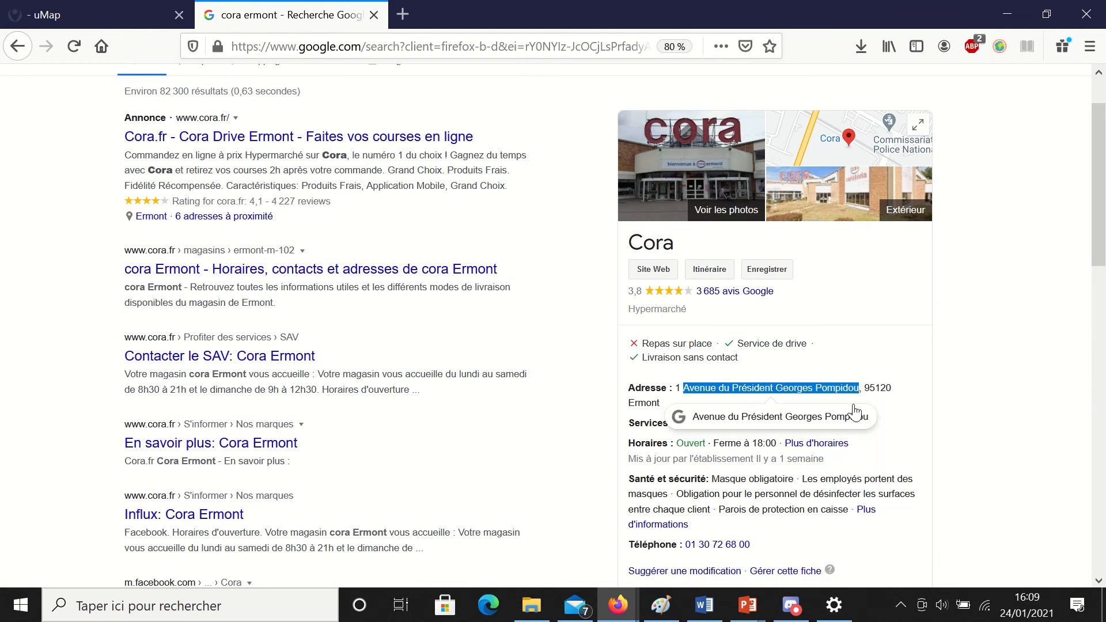
- Return to the uMap map, search for the copied street name followed by "ermont", and go to the matching avenue in Ermont
{"action": "left_click", "coordinate": [46, 15]}
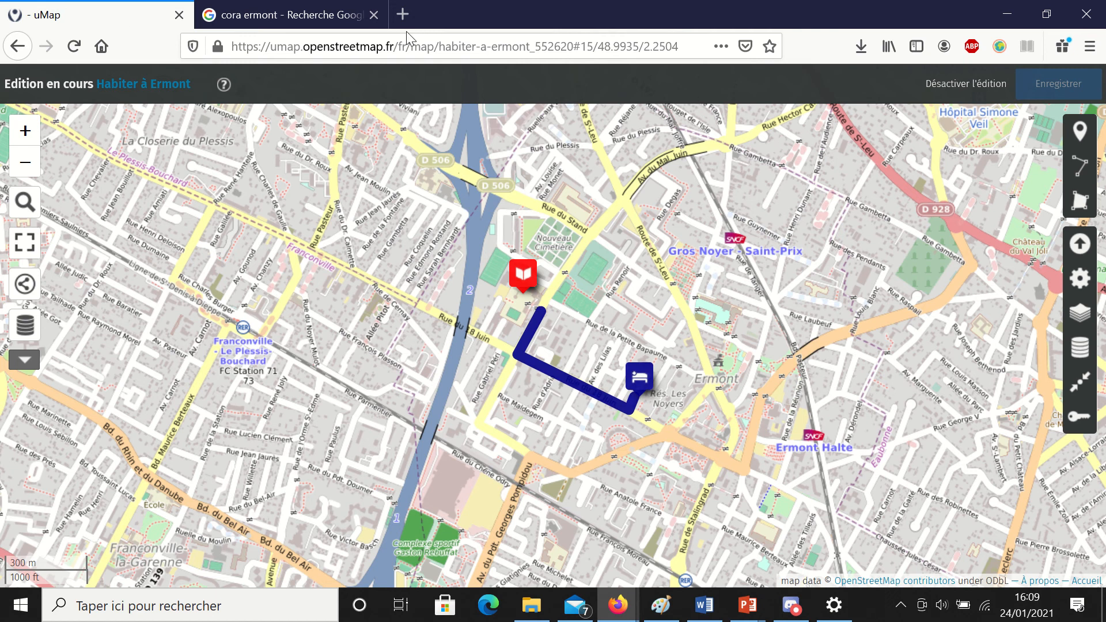
{"action": "left_click", "coordinate": [24, 201]}
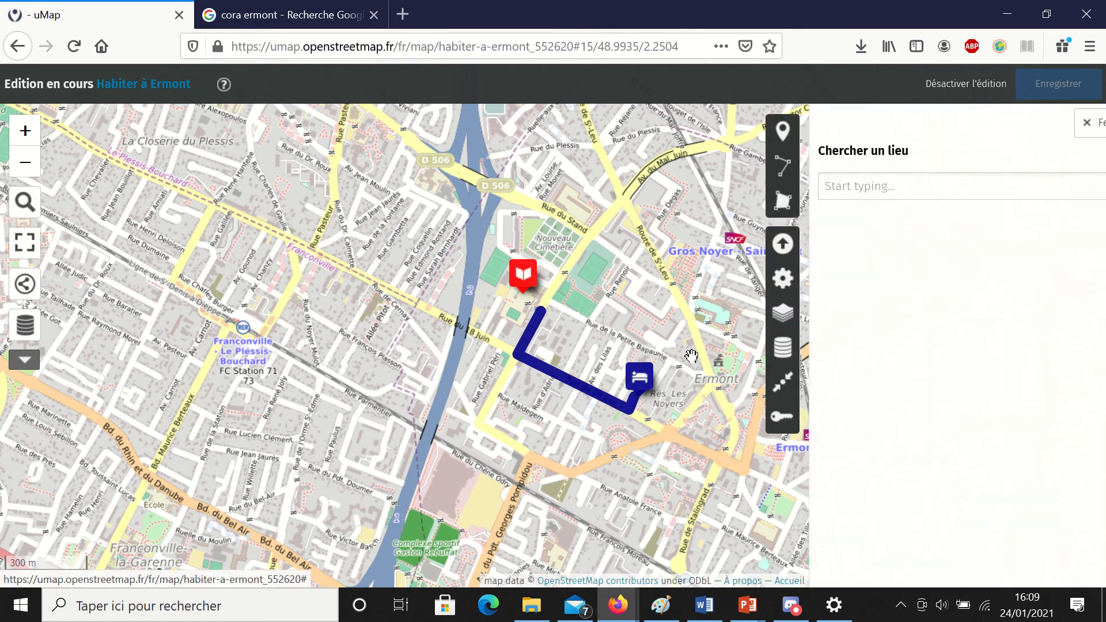
{"action": "right_click", "coordinate": [809, 186]}
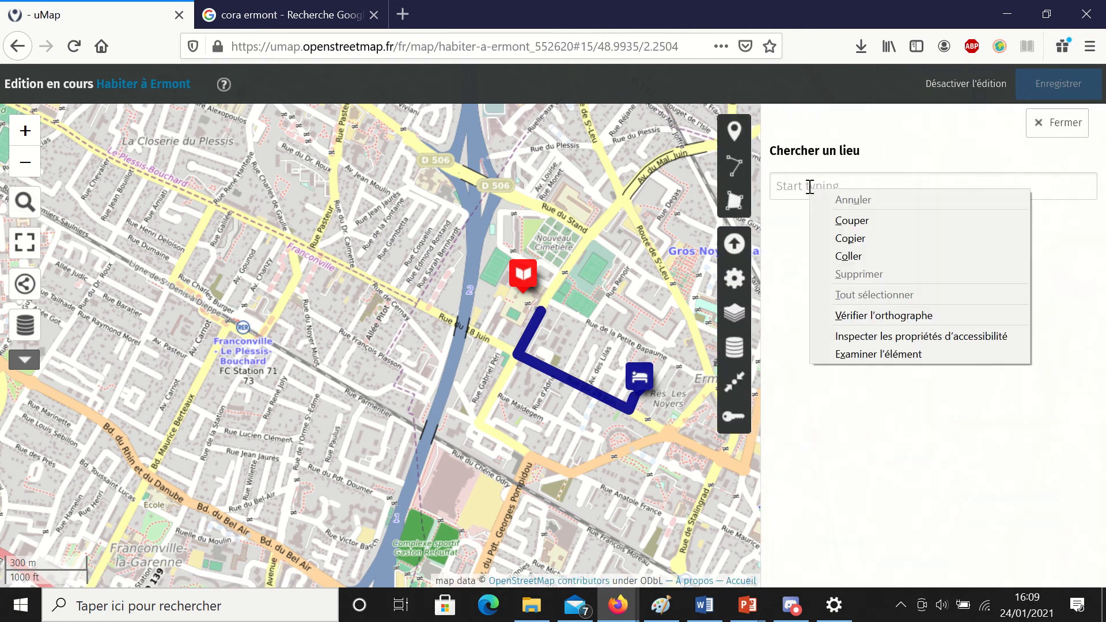
{"action": "left_click", "coordinate": [851, 260]}
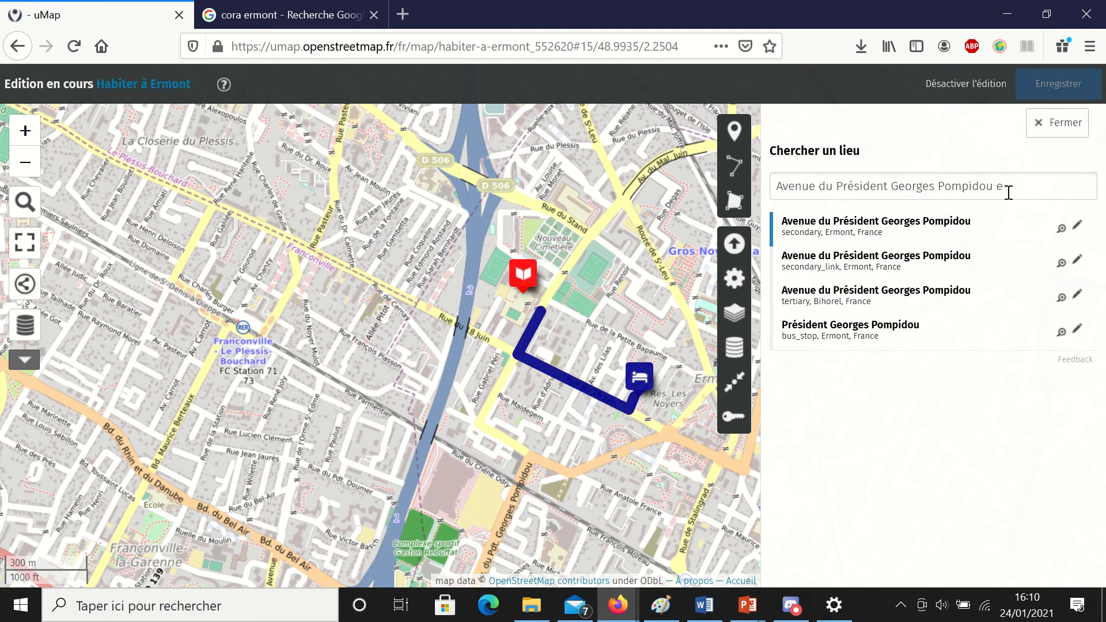
{"action": "type", "text": "ermont"}
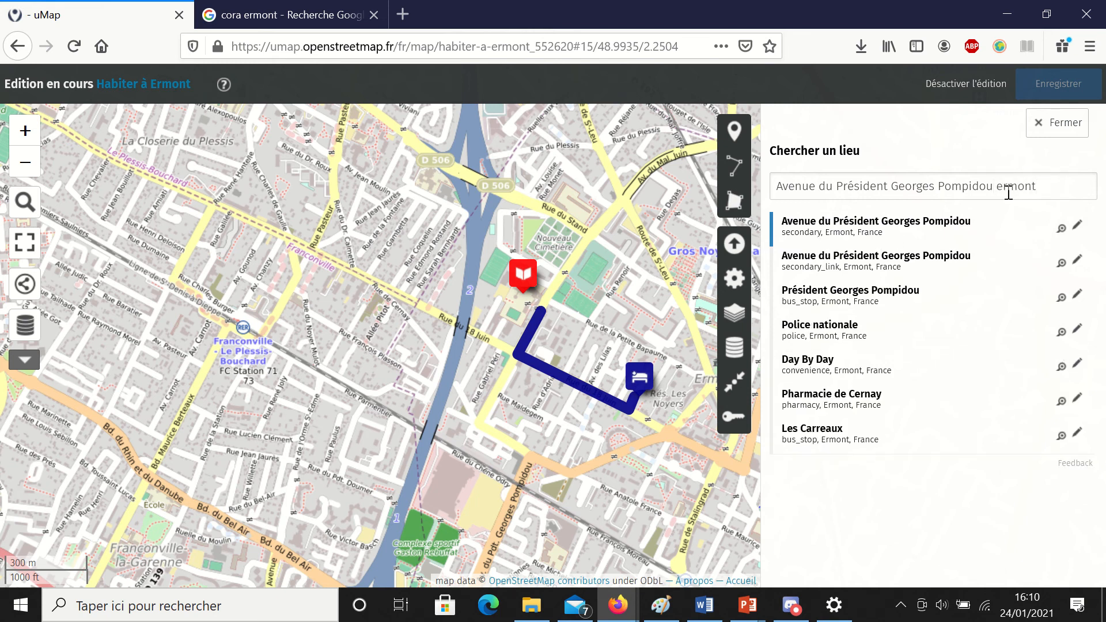
{"action": "left_click", "coordinate": [953, 243]}
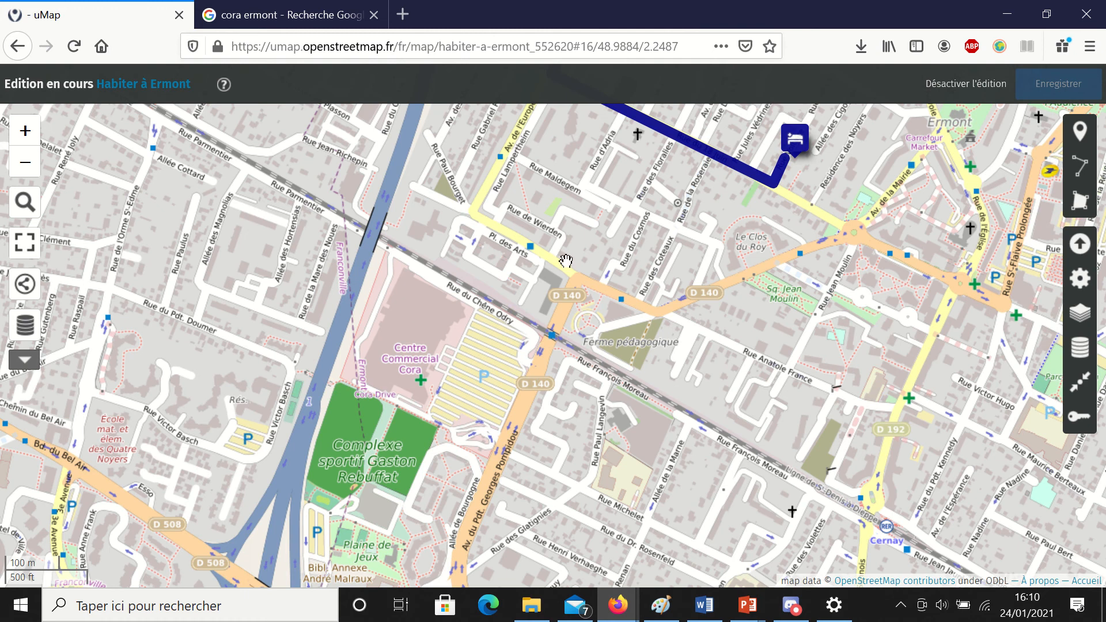
- Place a marker on the Centre Commercial Cora building, just above its map label
{"action": "left_click_drag", "start_coordinate": [565, 261], "coordinate": [642, 324]}
{"action": "left_click_drag", "start_coordinate": [488, 385], "coordinate": [491, 341]}
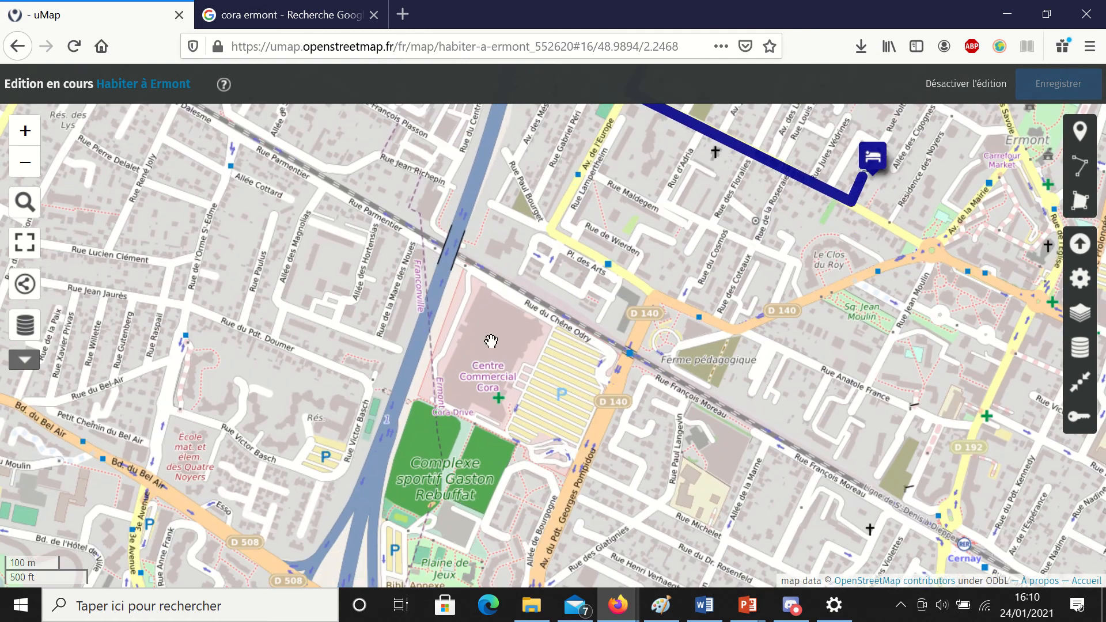
{"action": "left_click", "coordinate": [1080, 131]}
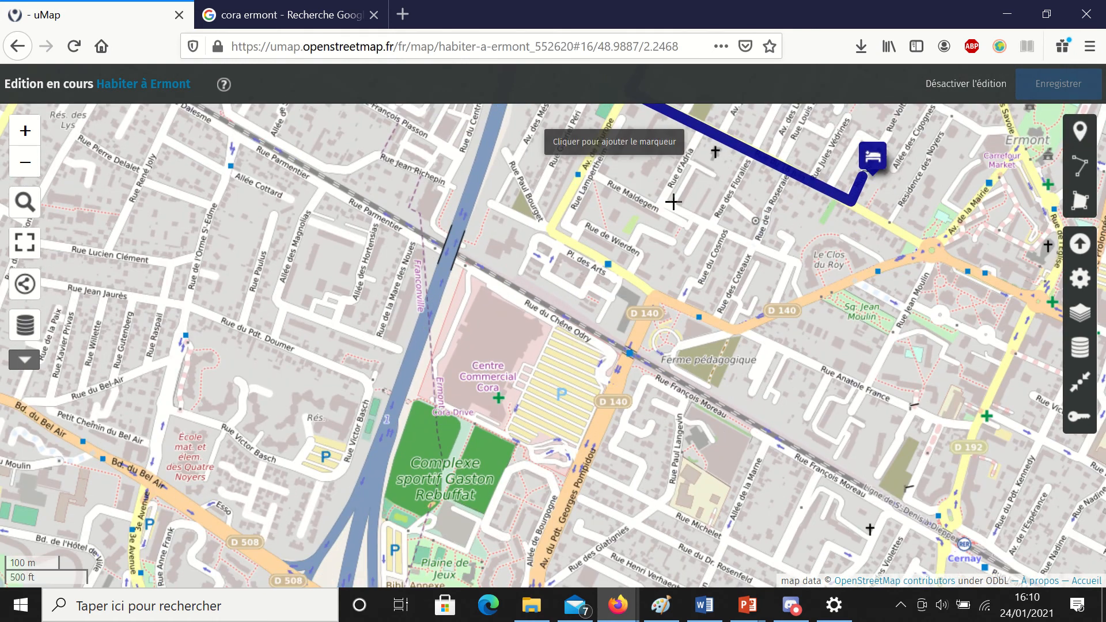
{"action": "left_click", "coordinate": [491, 347]}
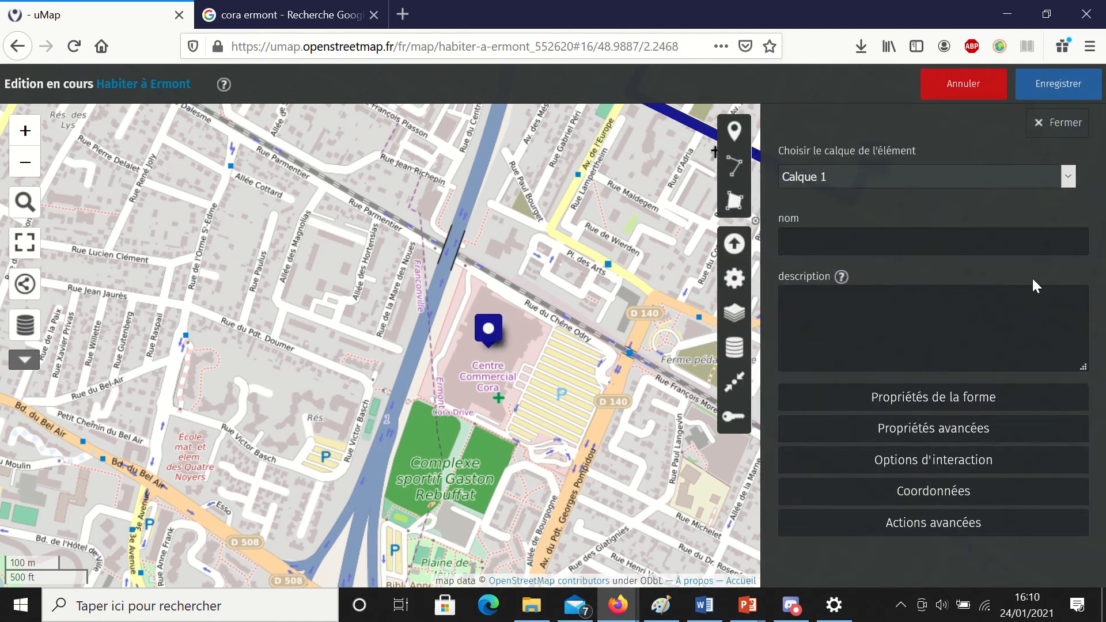
- Name the new marker Magasin and set its colour to Magenta in the shape properties
{"action": "left_click", "coordinate": [907, 398]}
{"action": "scroll", "coordinate": [959, 417], "scroll_direction": "down", "scroll_amount": 2}
{"action": "left_click", "coordinate": [1043, 358]}
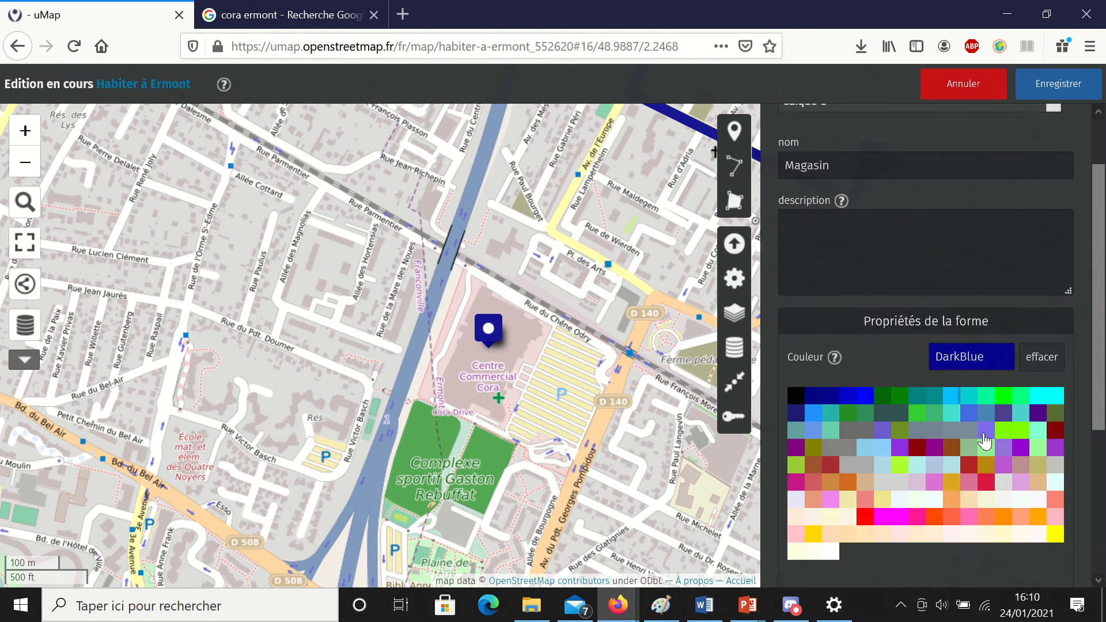
{"action": "left_click", "coordinate": [893, 516]}
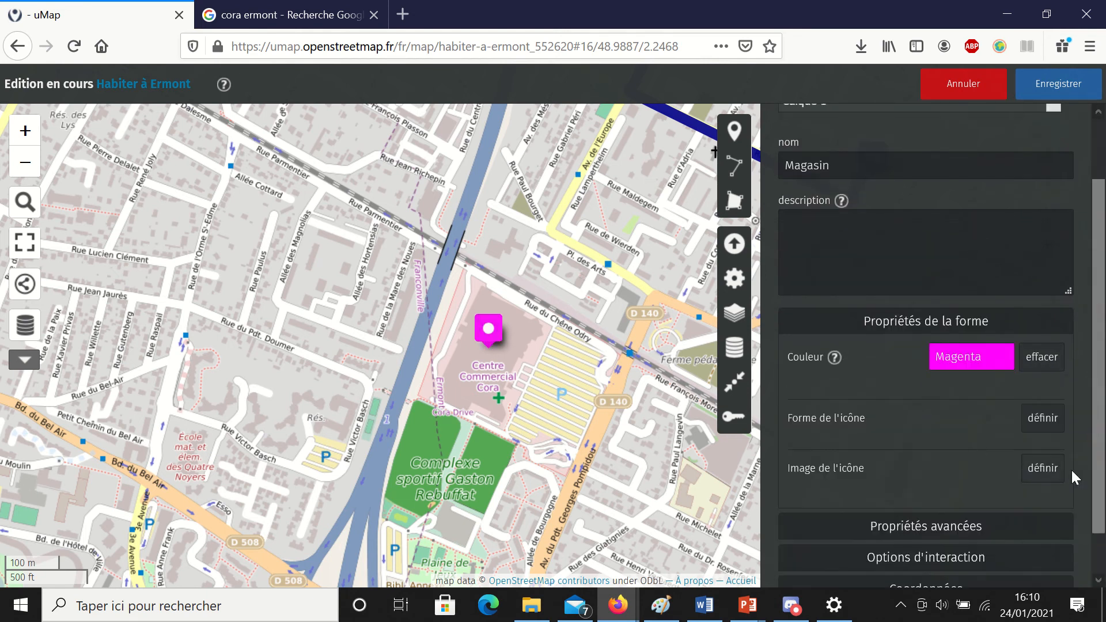
- Give the Magasin marker the dark hamburger pictogram as its icon image and save the map
{"action": "left_click", "coordinate": [1043, 468]}
{"action": "scroll", "coordinate": [1011, 432], "scroll_direction": "down", "scroll_amount": 4}
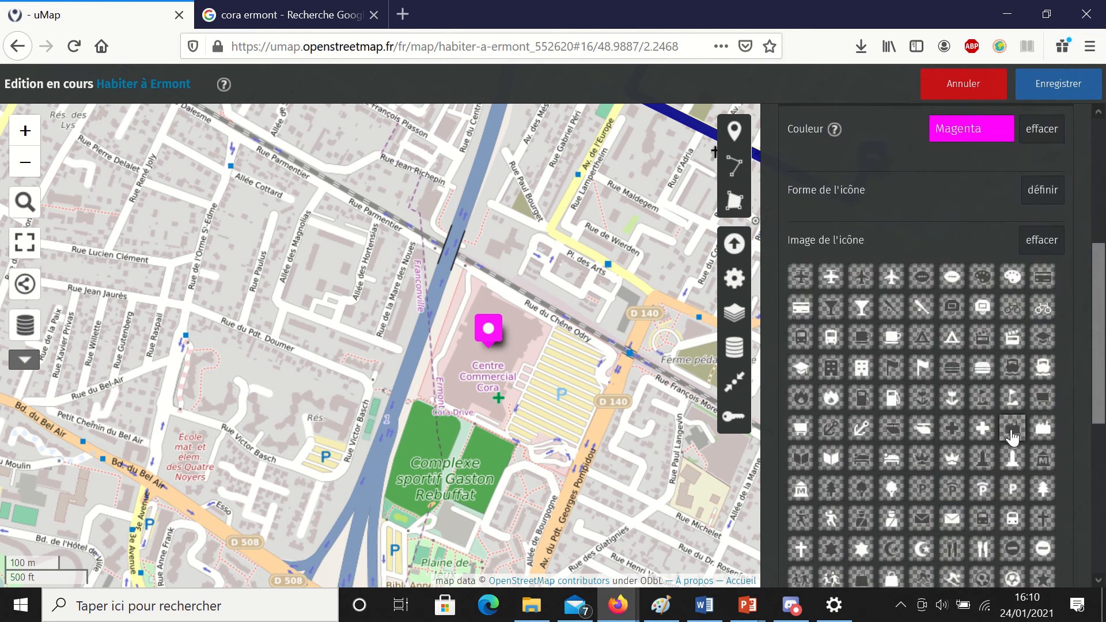
{"action": "left_click", "coordinate": [951, 368]}
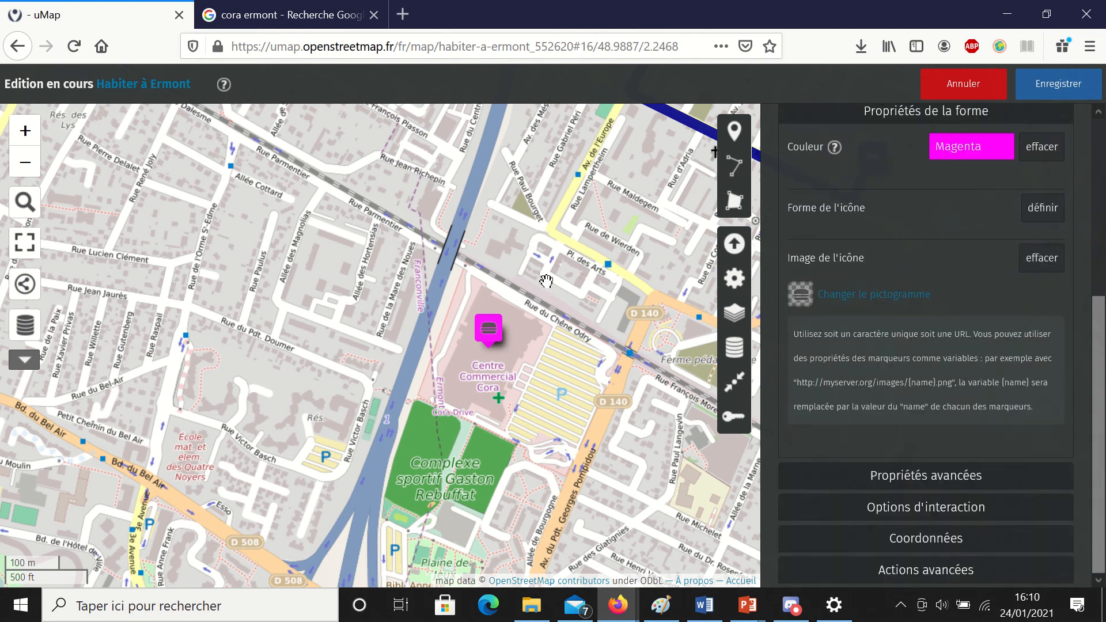
{"action": "left_click", "coordinate": [1057, 92]}
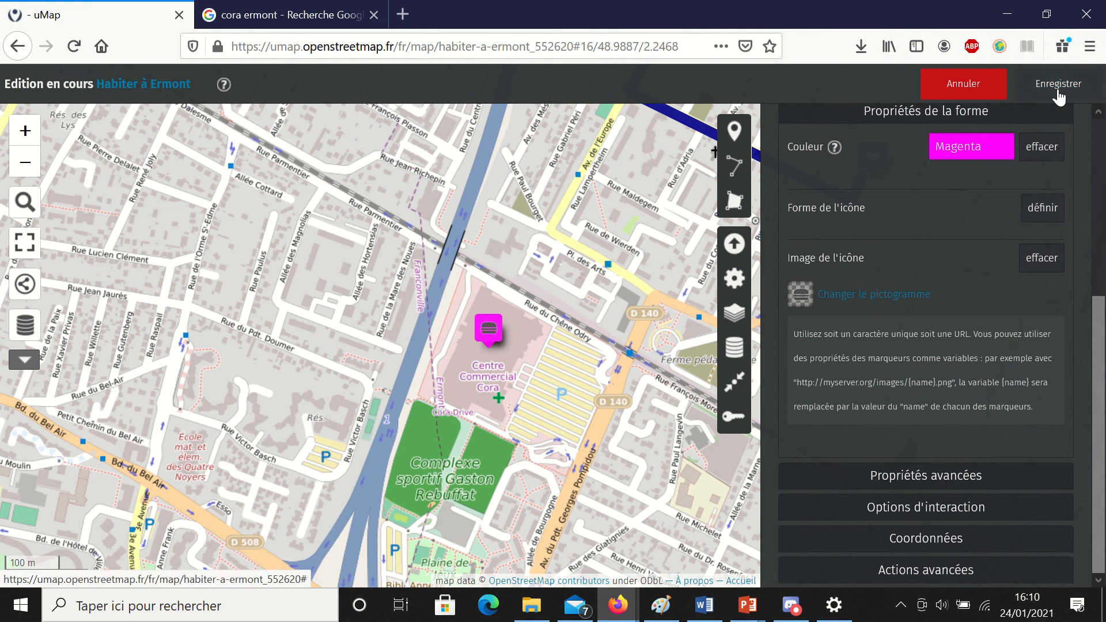
- In the Google results for cora ermont, show the images and copy the image address of the Cora storefront photo from pagesjaunes.fr
{"action": "left_click_drag", "start_coordinate": [731, 235], "coordinate": [696, 414]}
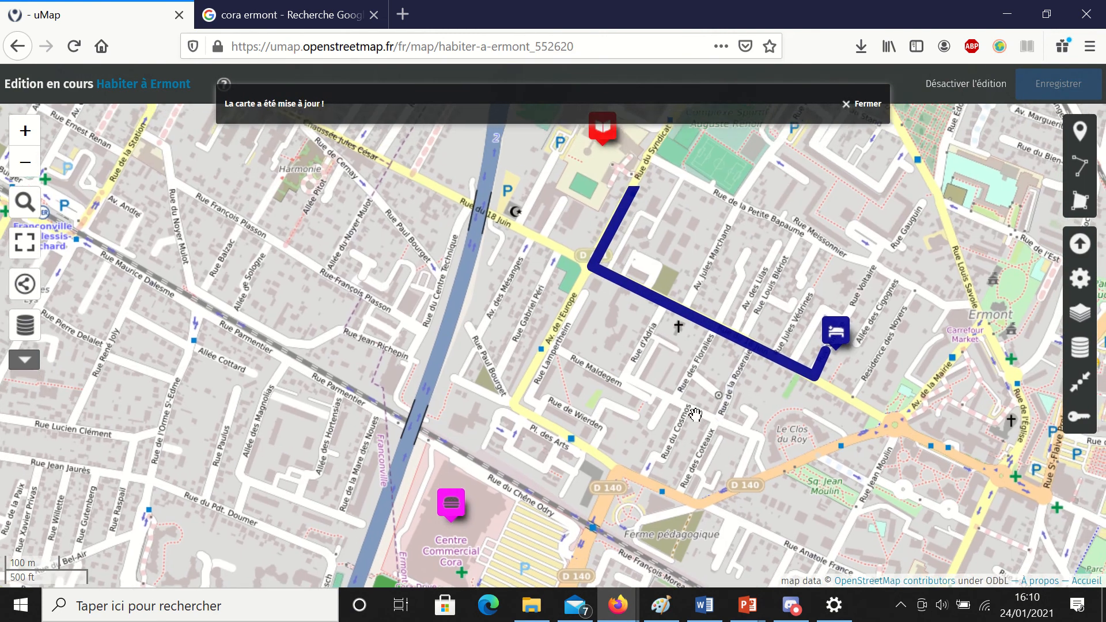
{"action": "scroll", "coordinate": [696, 414], "scroll_direction": "down", "scroll_amount": 2}
{"action": "left_click_drag", "start_coordinate": [617, 303], "coordinate": [570, 283]}
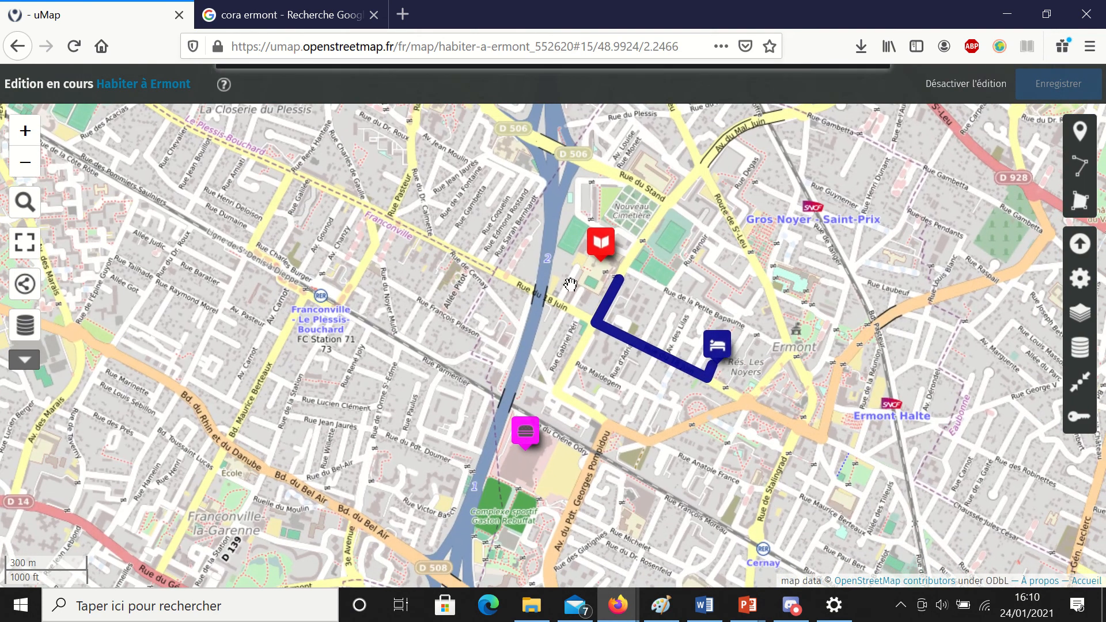
{"action": "left_click", "coordinate": [311, 9]}
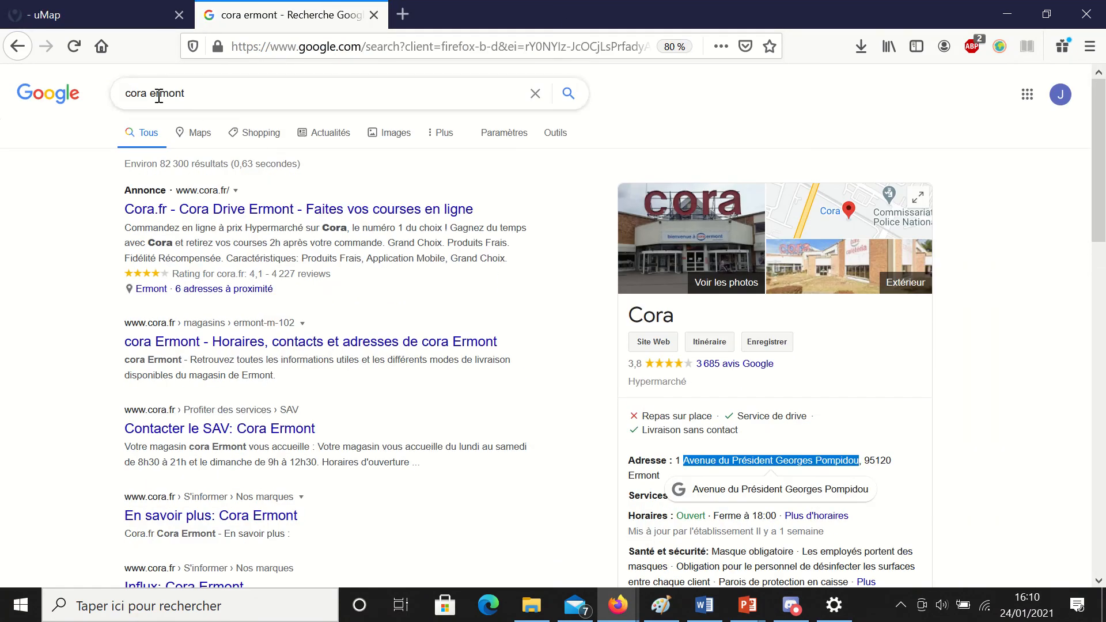
{"action": "left_click", "coordinate": [406, 134]}
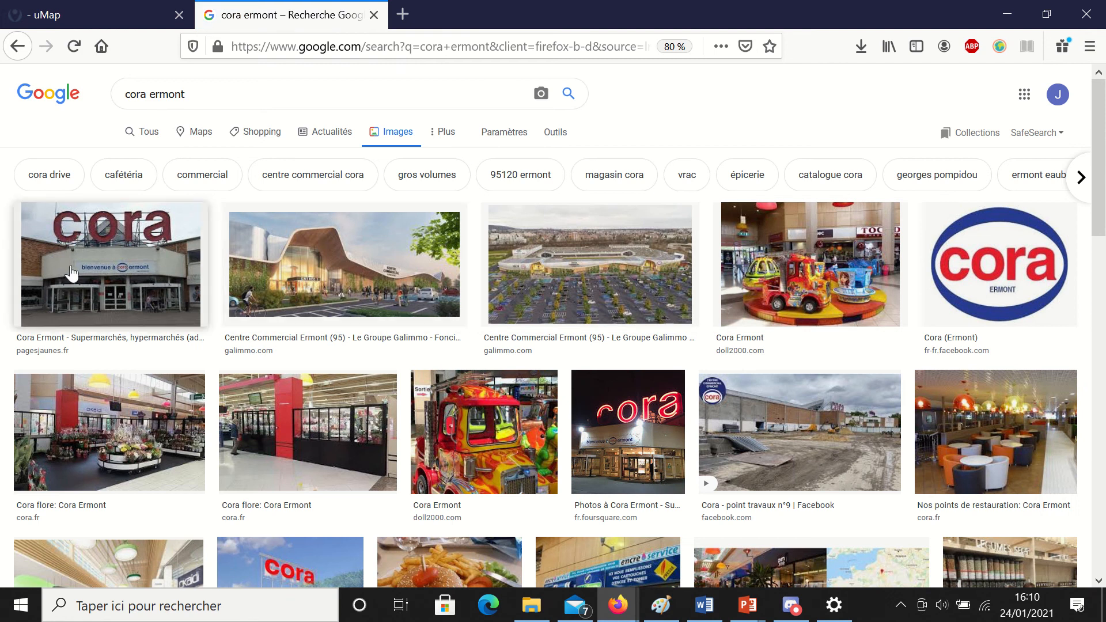
{"action": "right_click", "coordinate": [117, 280]}
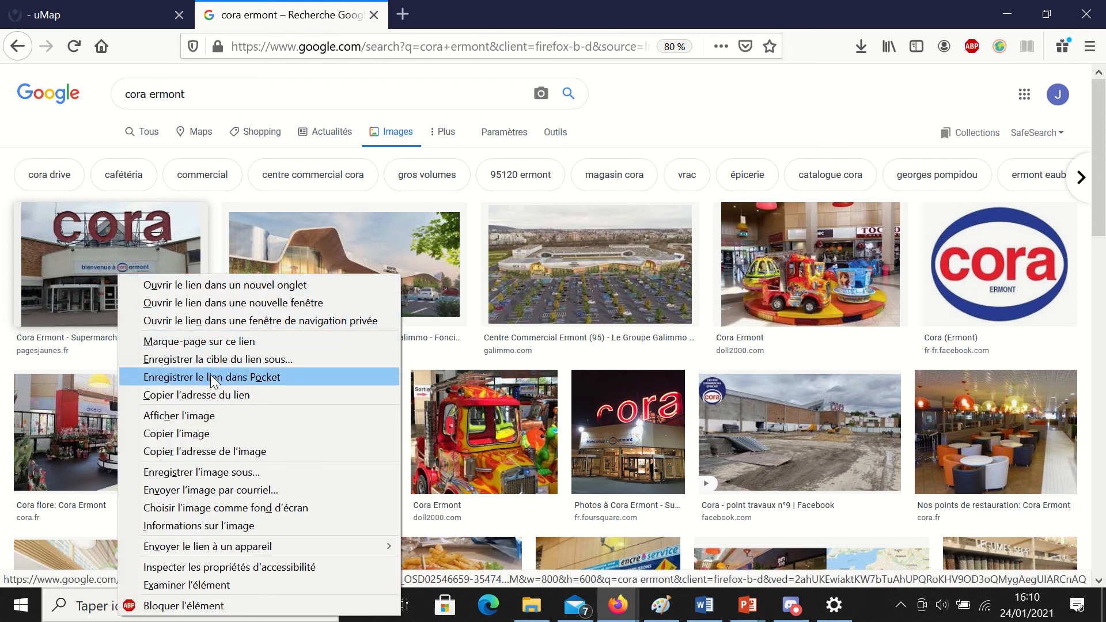
{"action": "left_click", "coordinate": [202, 451]}
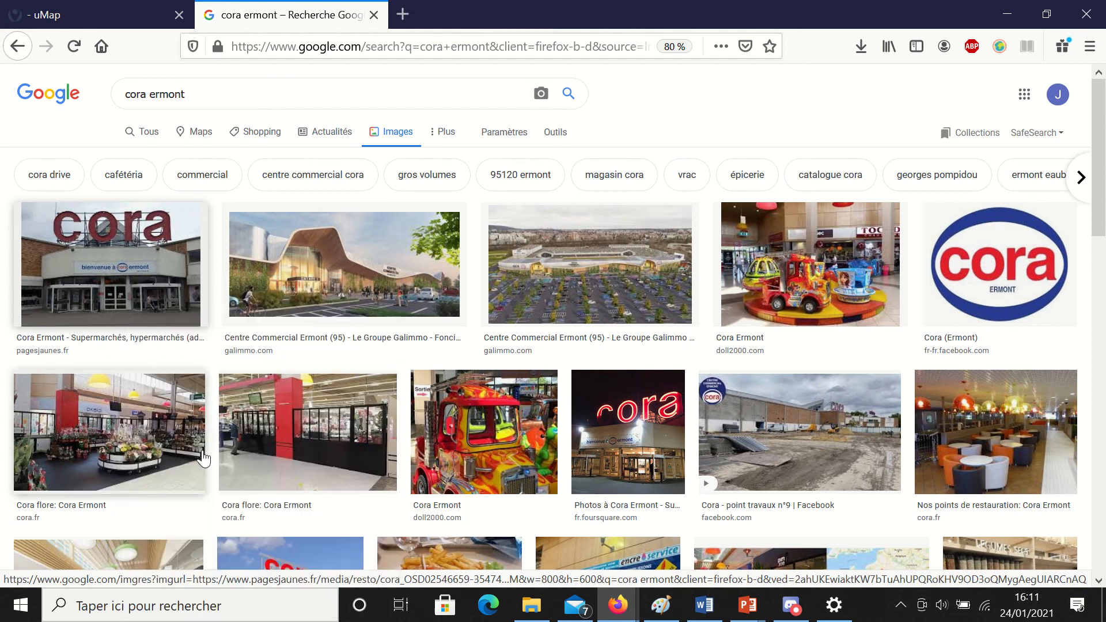
- Back on the uMap map, put the copied image address between {{ and }} in the Magasin marker's description and save the map
{"action": "left_click", "coordinate": [100, 10]}
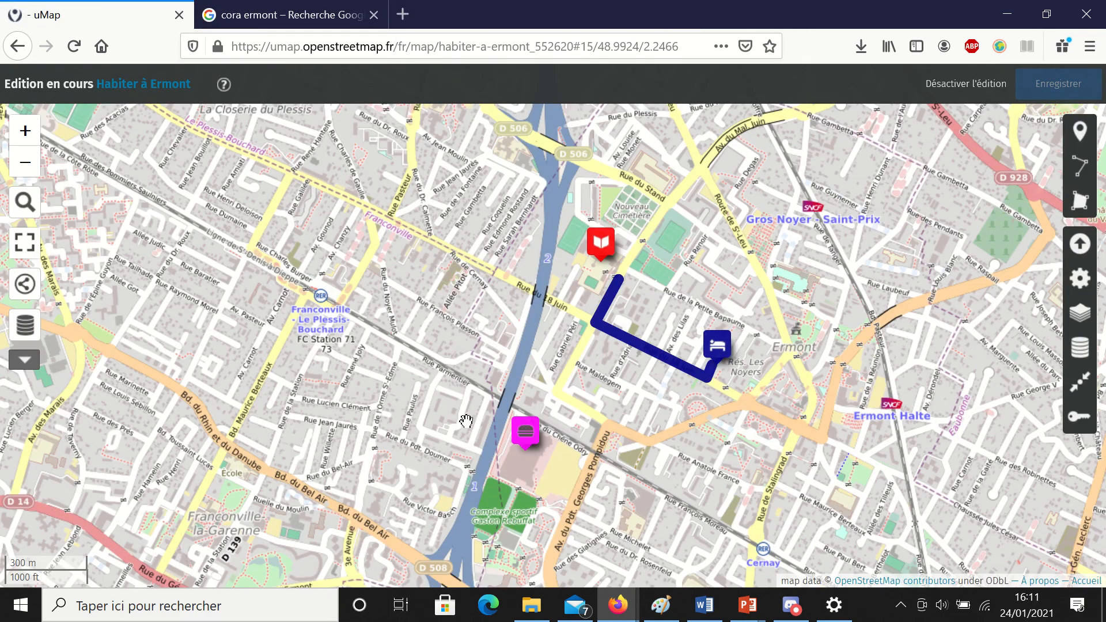
{"action": "left_click_drag", "start_coordinate": [600, 474], "coordinate": [609, 407]}
{"action": "scroll", "coordinate": [579, 360], "scroll_direction": "up", "scroll_amount": 1}
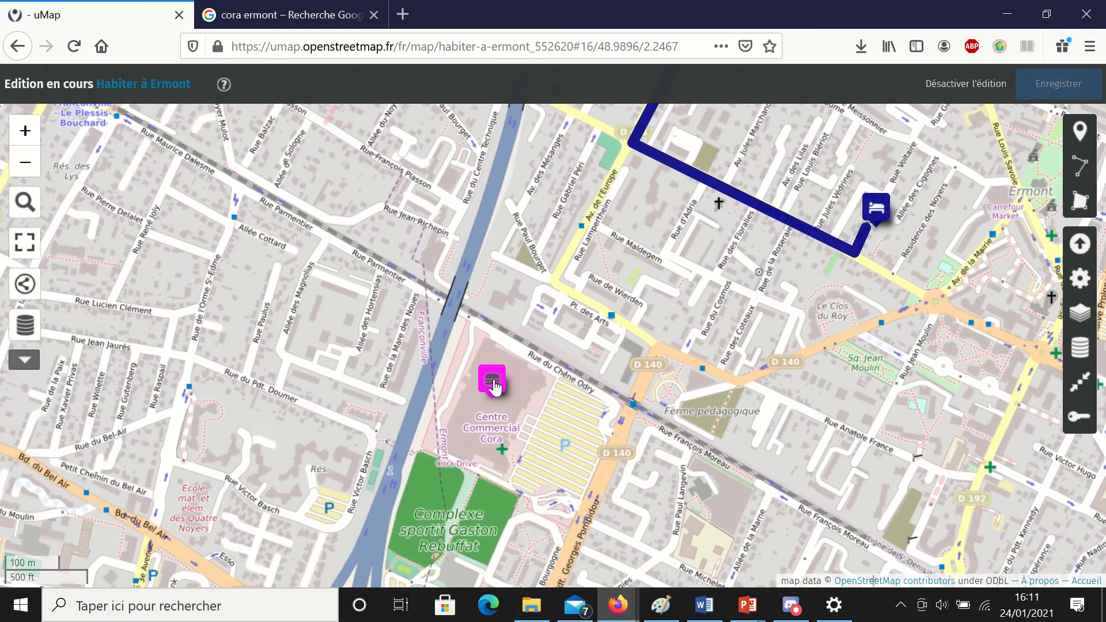
{"action": "mouse_move", "coordinate": [495, 387]}
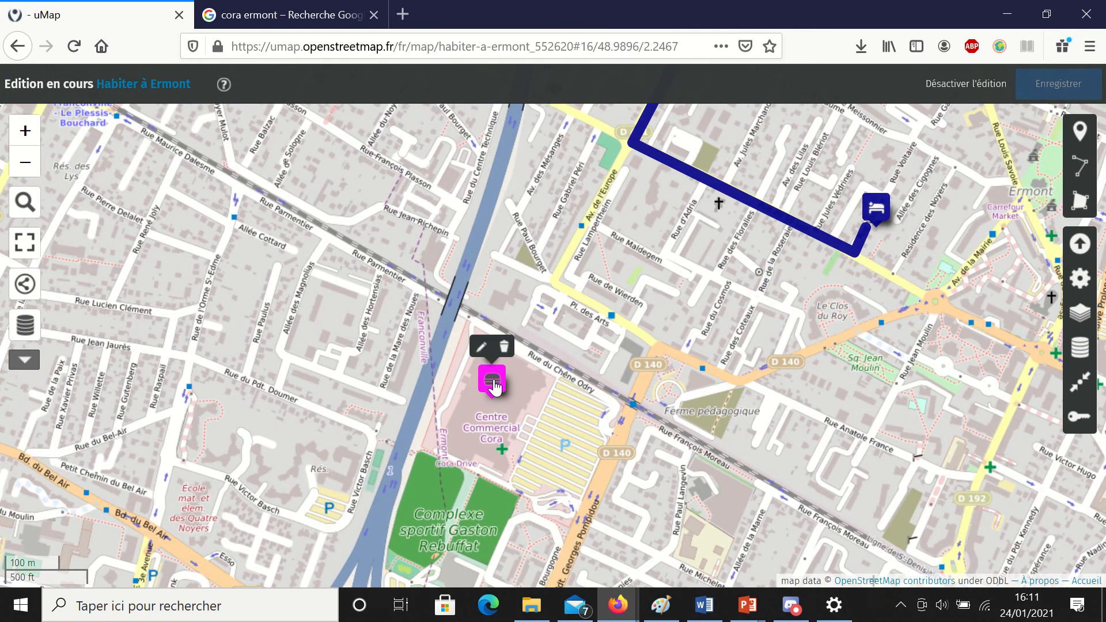
{"action": "left_click", "coordinate": [481, 346]}
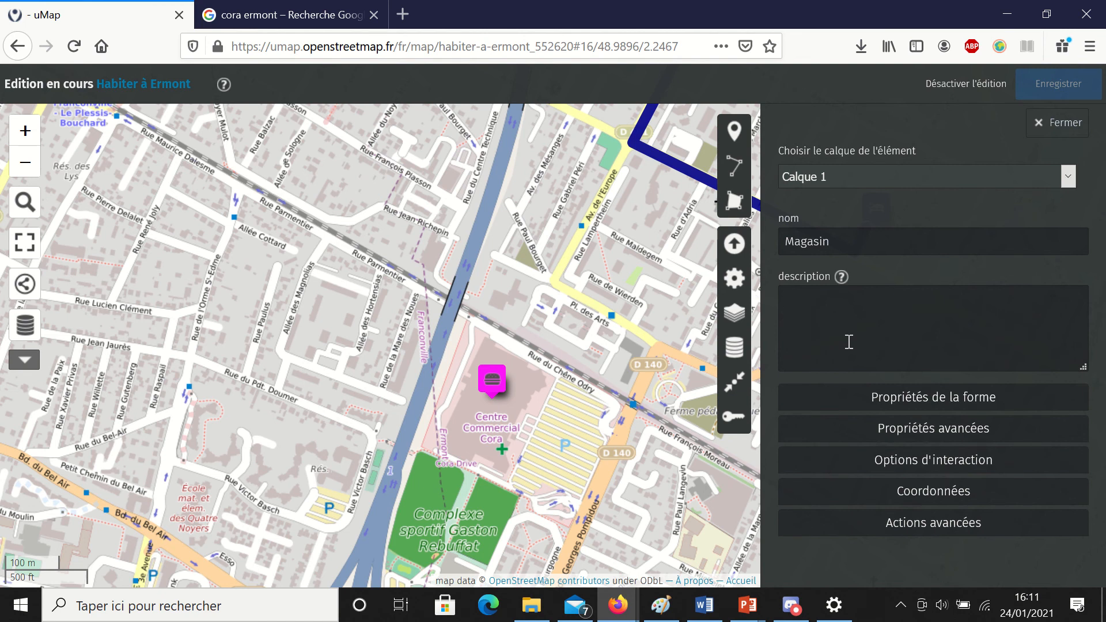
{"action": "type", "text": "{{"}
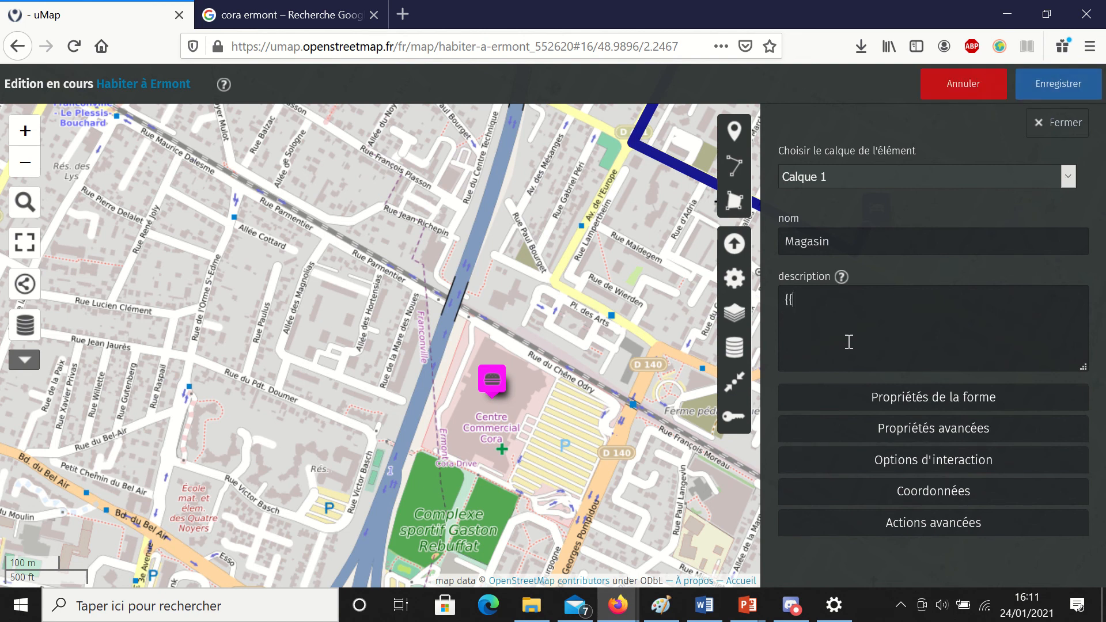
{"action": "right_click", "coordinate": [837, 314]}
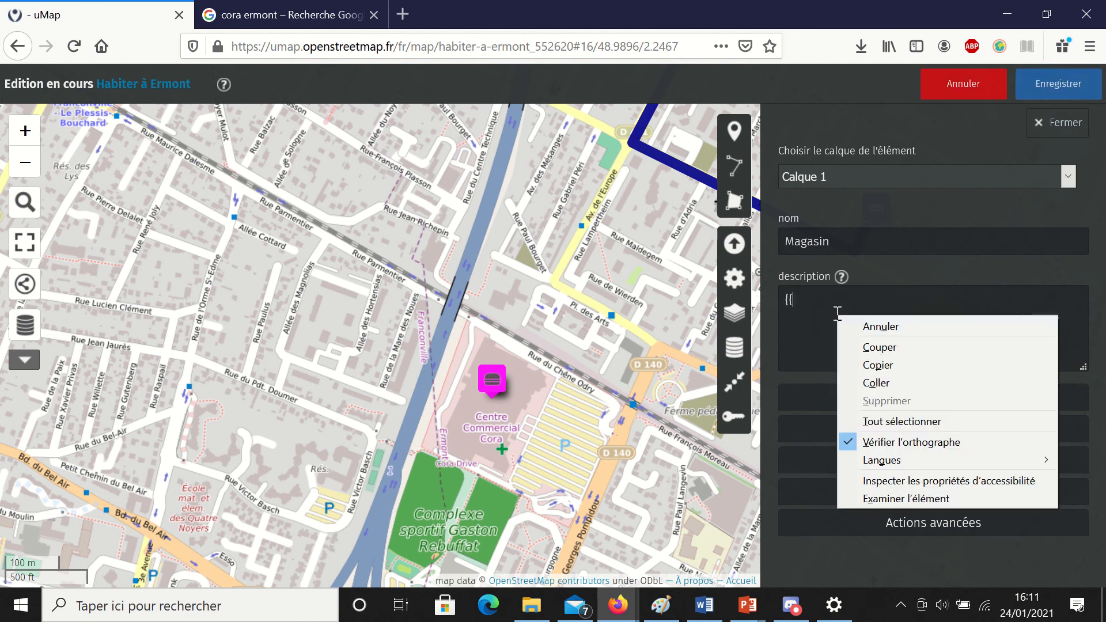
{"action": "left_click", "coordinate": [909, 384]}
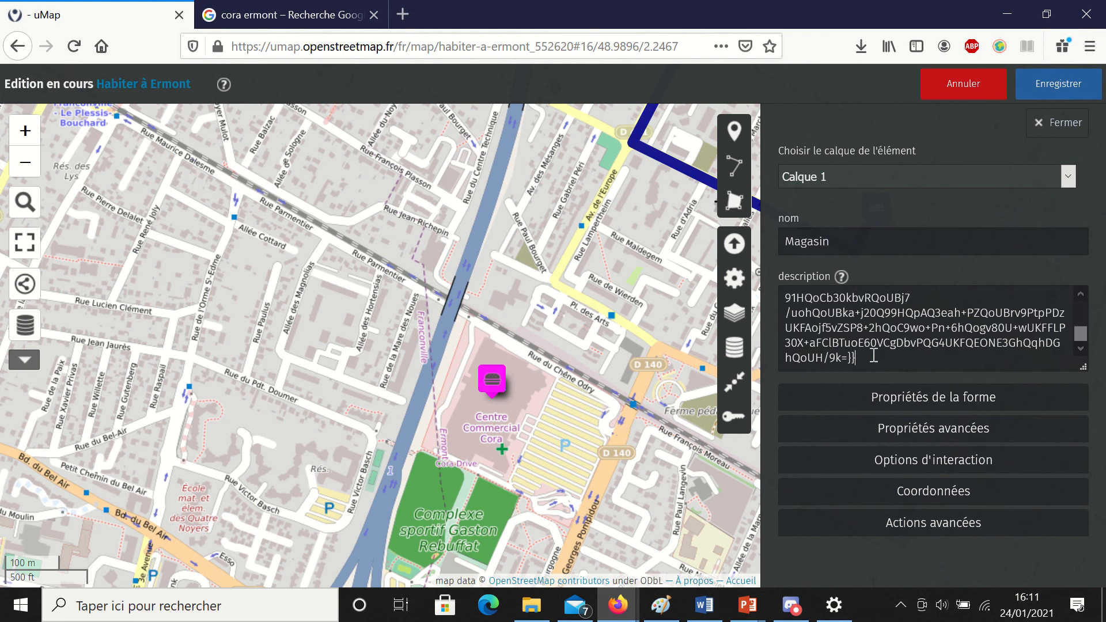
{"action": "left_click", "coordinate": [1066, 82]}
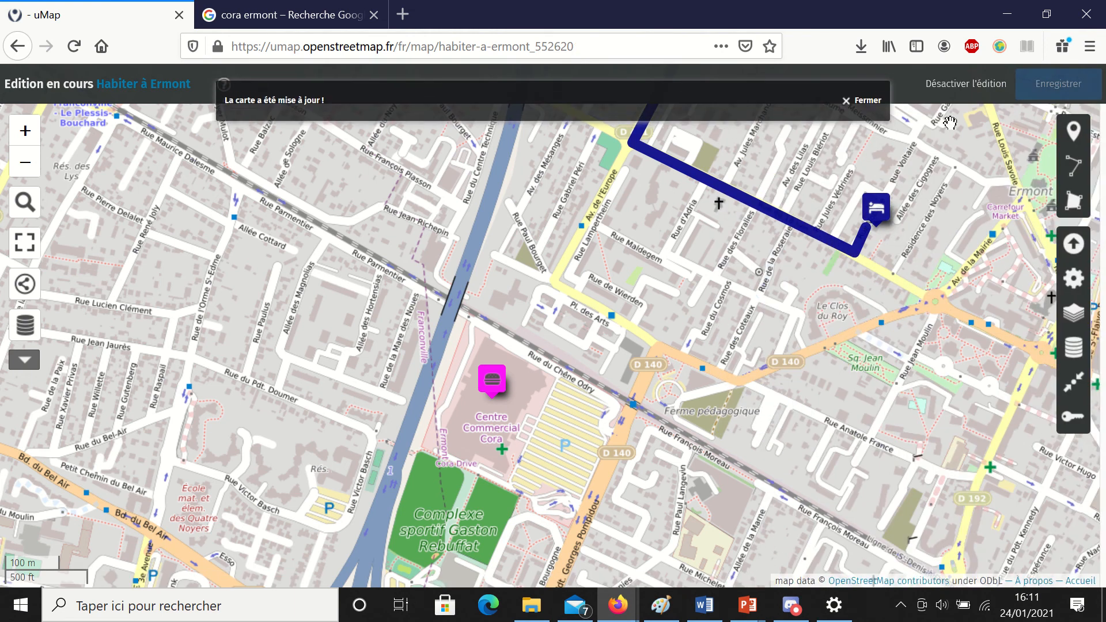
{"action": "left_click", "coordinate": [867, 105]}
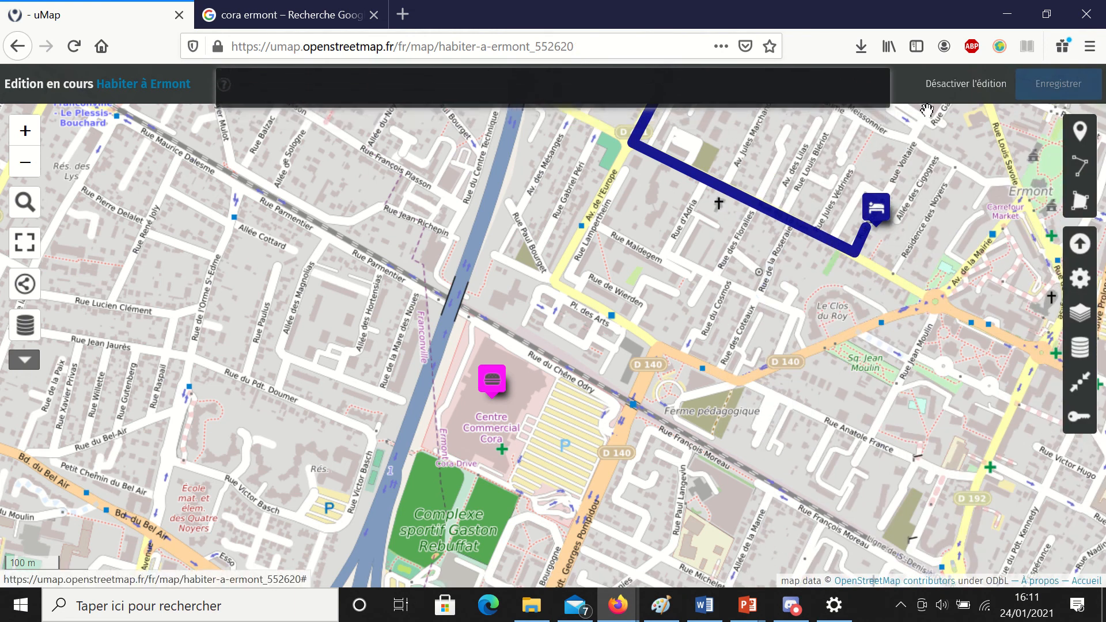
- Turn off map editing and check the photo in the Magasin marker's popup
{"action": "left_click", "coordinate": [975, 92]}
{"action": "scroll", "coordinate": [724, 319], "scroll_direction": "down", "scroll_amount": 1}
{"action": "left_click_drag", "start_coordinate": [724, 319], "coordinate": [634, 371]}
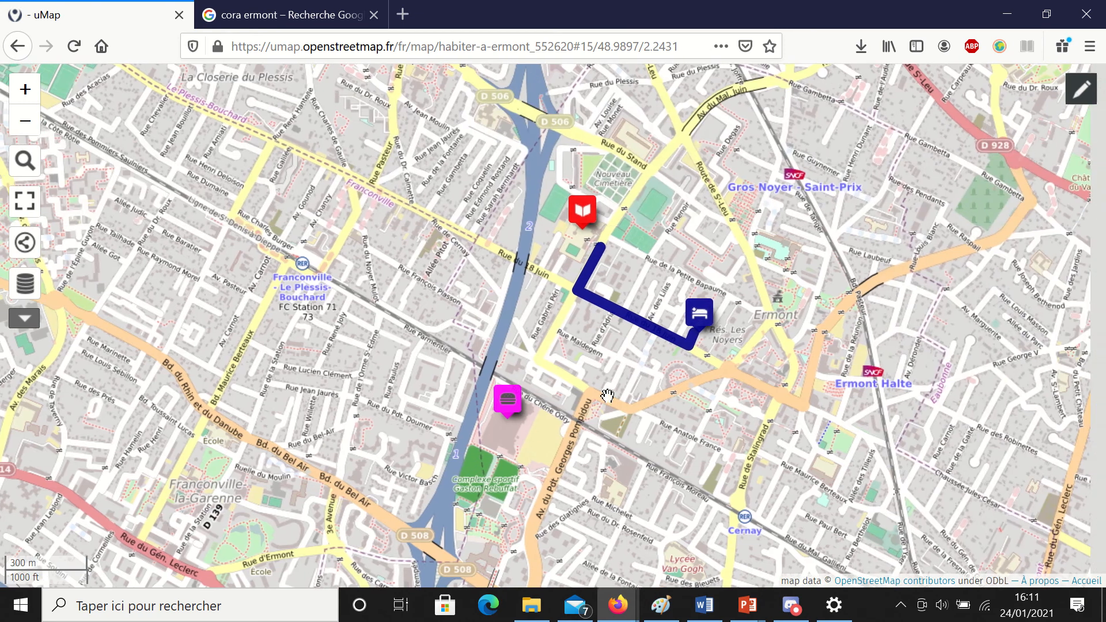
{"action": "left_click", "coordinate": [506, 404]}
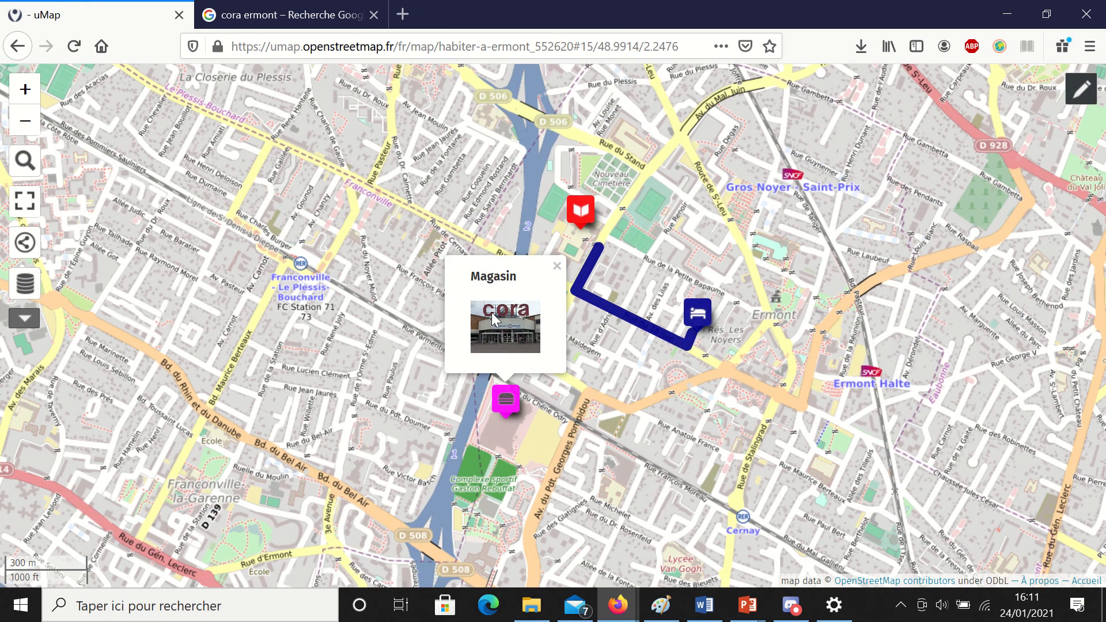
{"action": "left_click", "coordinate": [557, 271]}
{"action": "left_click_drag", "start_coordinate": [742, 428], "coordinate": [648, 445]}
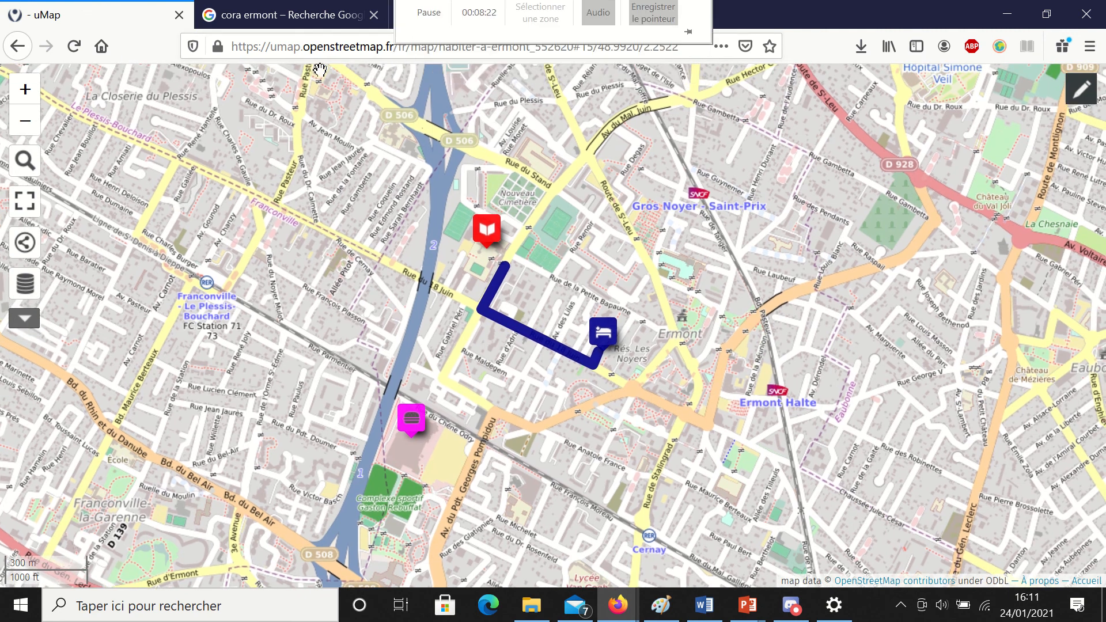
- Search Google in a new browser tab for "collège saint exupéry ermont"
{"action": "left_click", "coordinate": [402, 14]}
{"action": "left_click", "coordinate": [369, 247]}
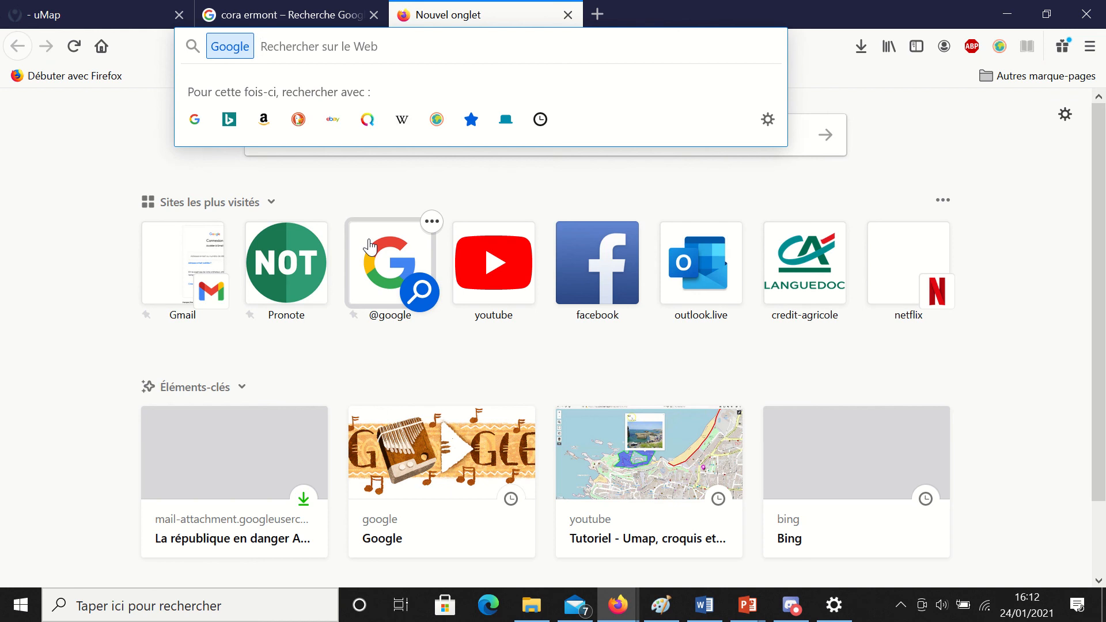
{"action": "type", "text": "collège sai"}
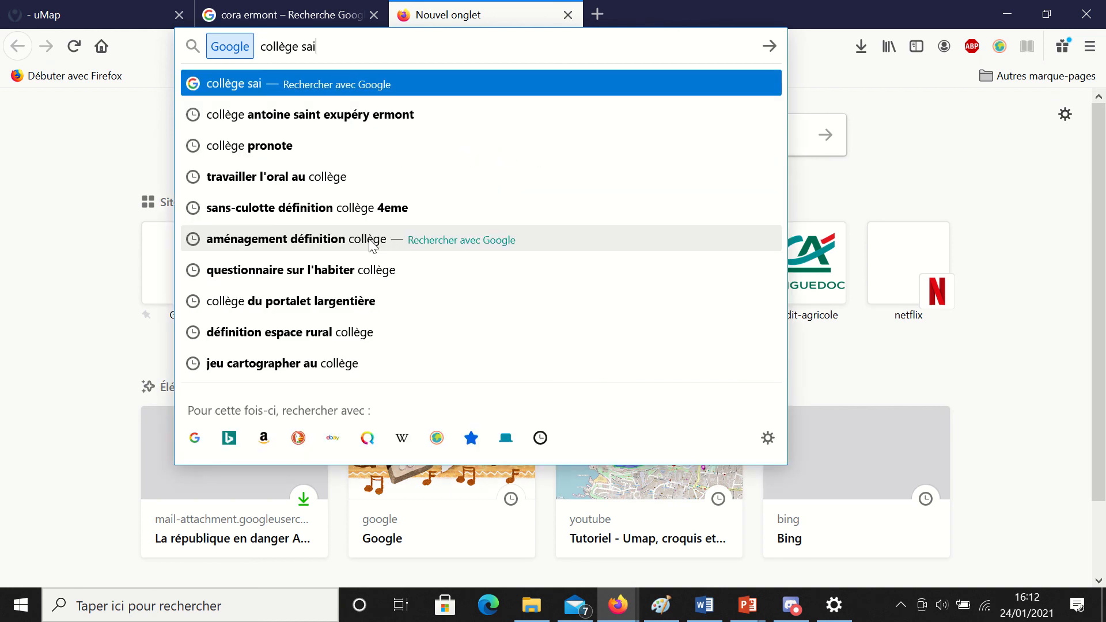
{"action": "type", "text": "nt exupéry"}
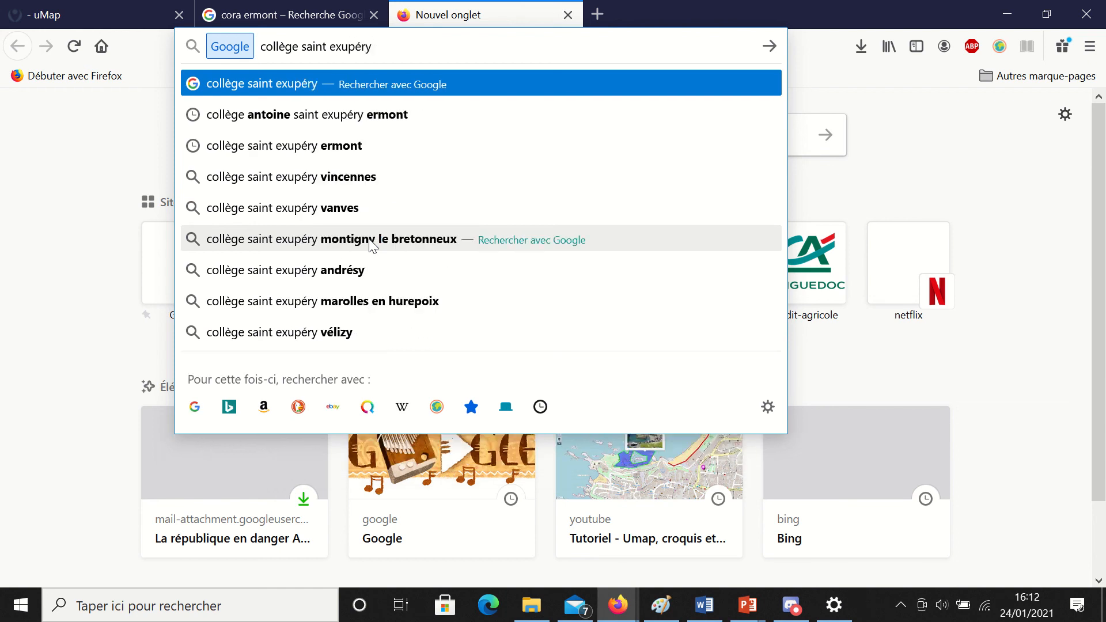
{"action": "type", "text": " ermont"}
{"action": "key", "text": "Return"}
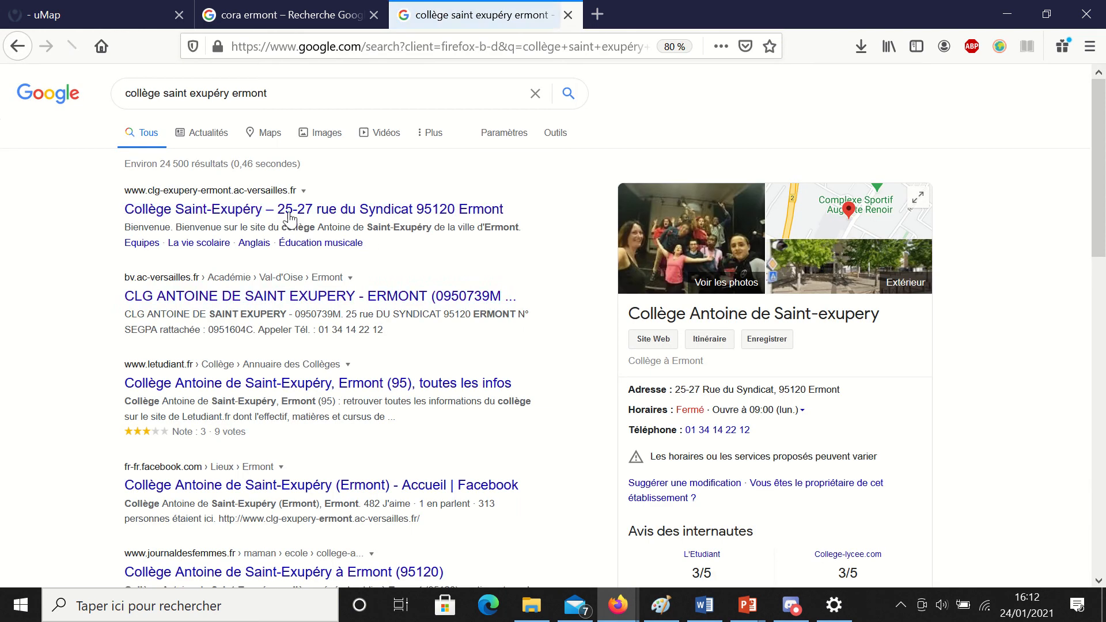
- Open the Collège Saint-Exupéry website from the first result and copy its web address
{"action": "left_click", "coordinate": [290, 210]}
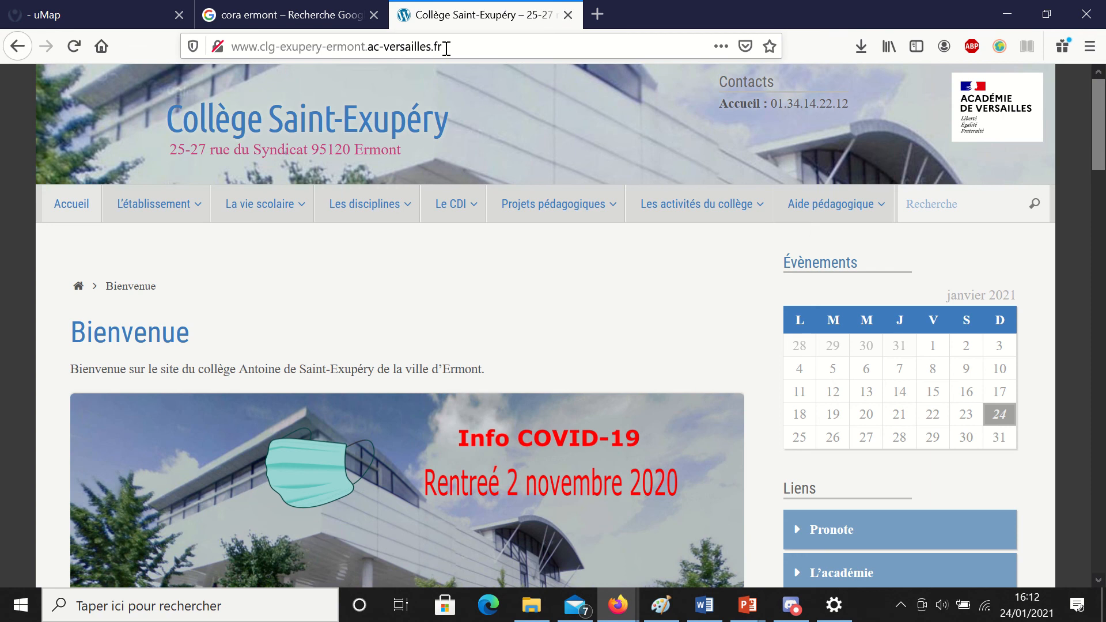
{"action": "left_click_drag", "start_coordinate": [446, 48], "coordinate": [236, 48]}
{"action": "key", "text": "ctrl+c"}
{"action": "right_click", "coordinate": [237, 47]}
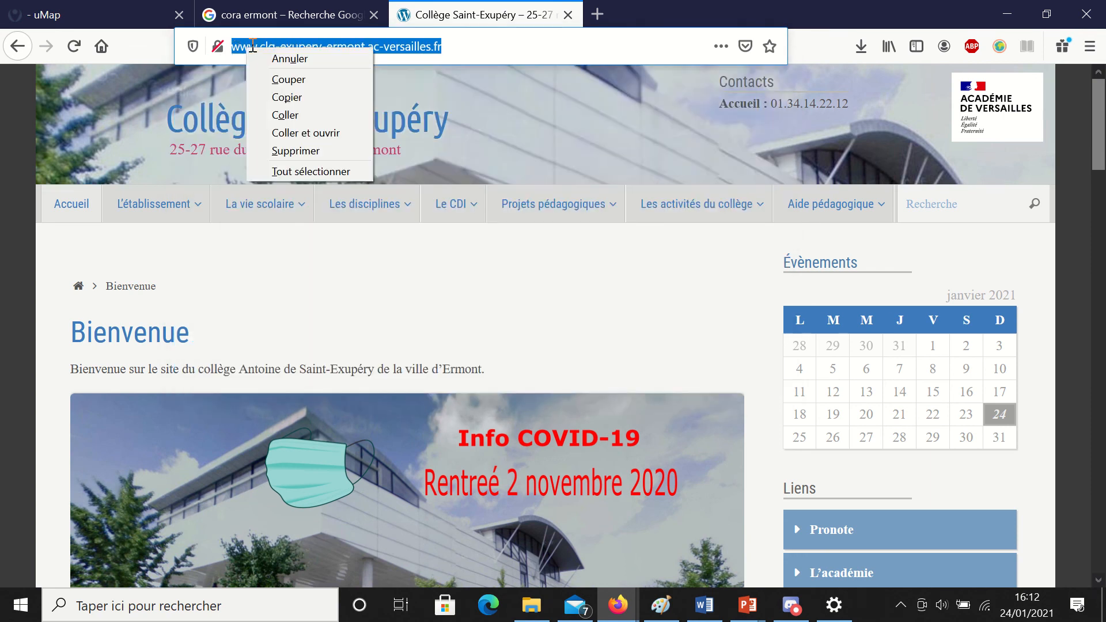
{"action": "left_click", "coordinate": [314, 98]}
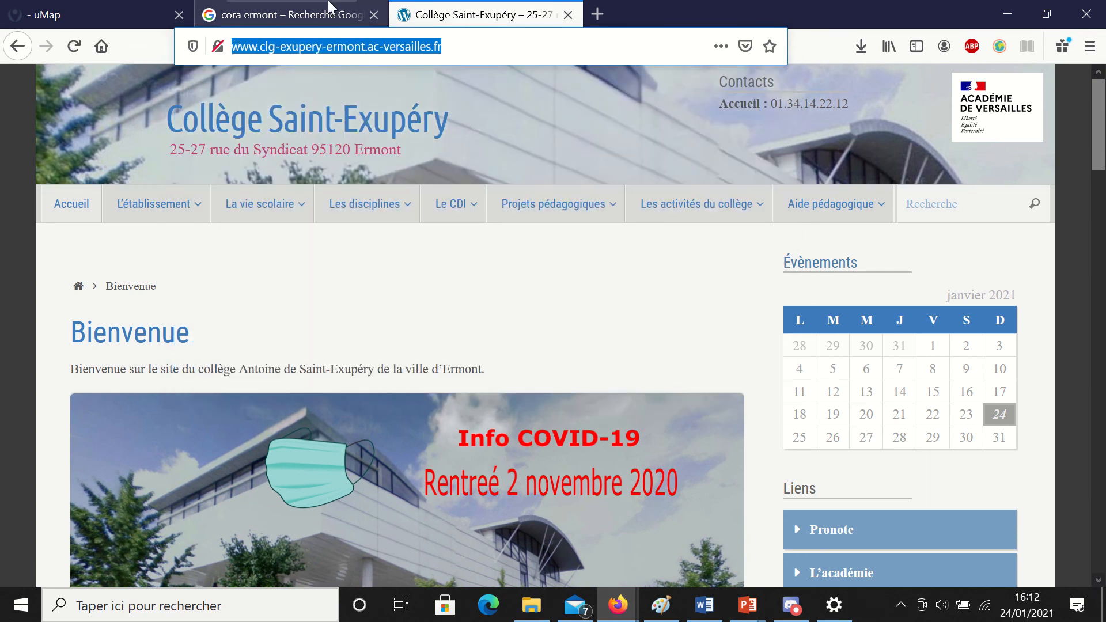
- Return to the uMap map and view the popup of the red Collège marker
{"action": "key", "text": "ctrl+Tab"}
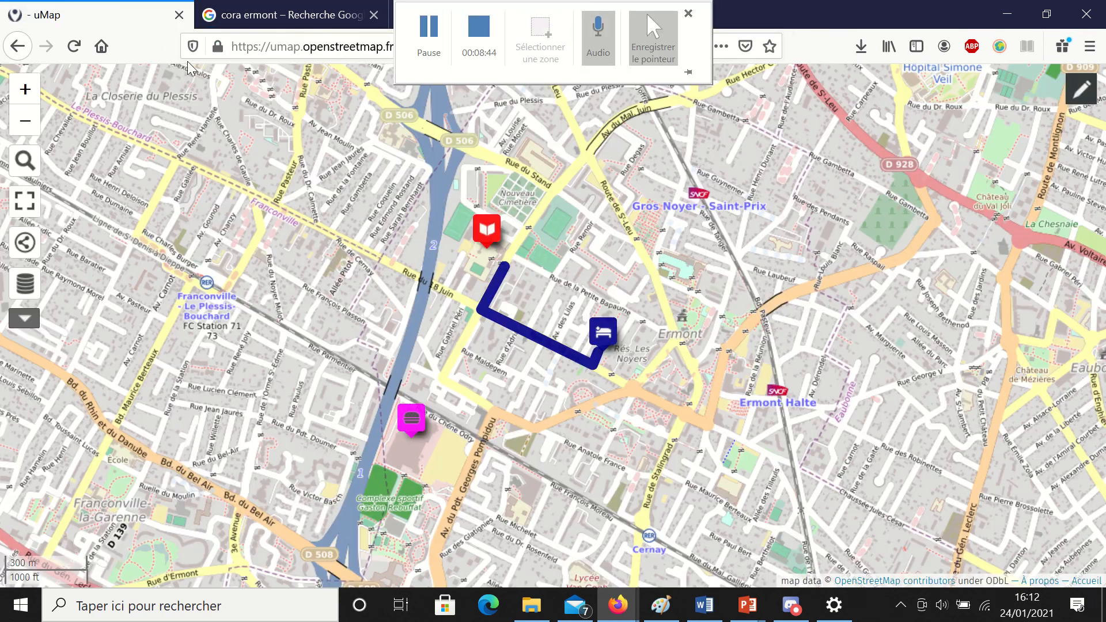
{"action": "left_click", "coordinate": [487, 233]}
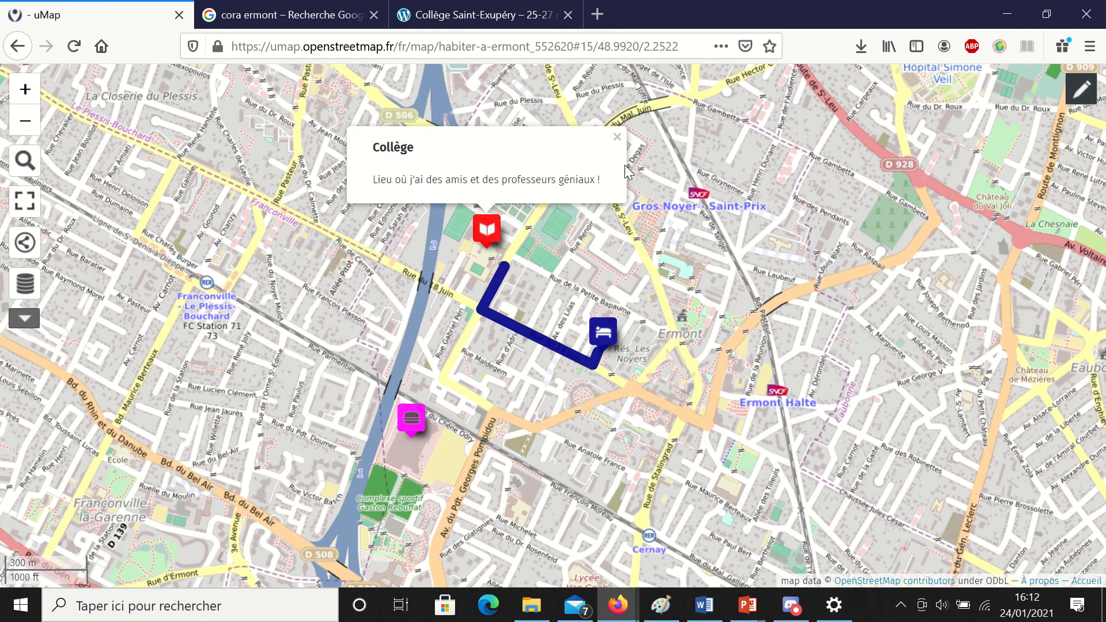
{"action": "left_click", "coordinate": [617, 139]}
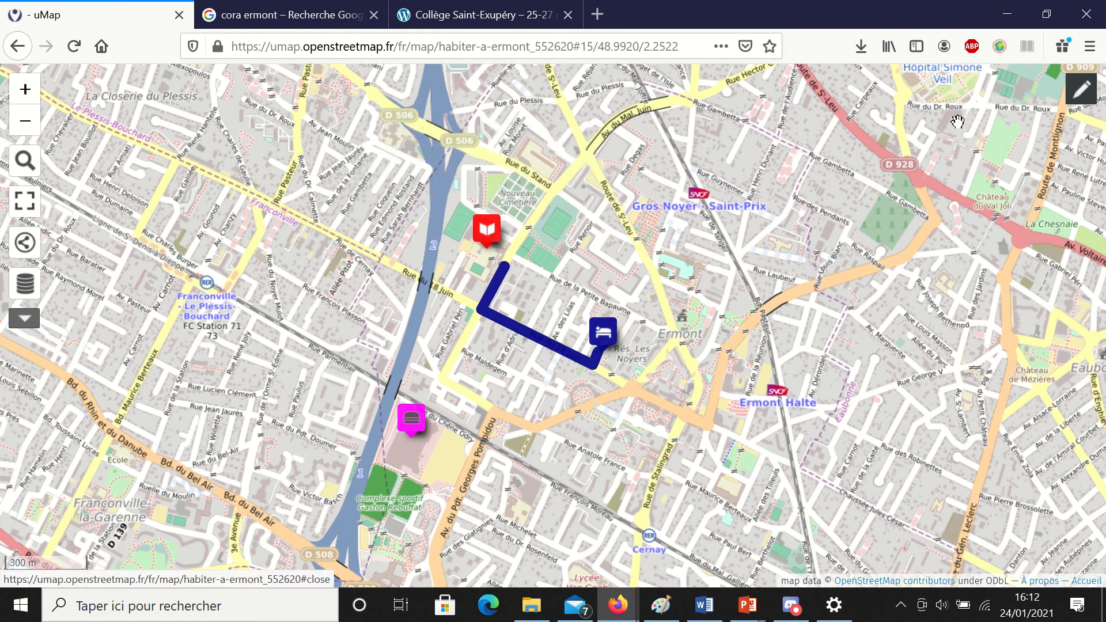
{"action": "left_click", "coordinate": [1081, 88]}
{"action": "mouse_move", "coordinate": [484, 225]}
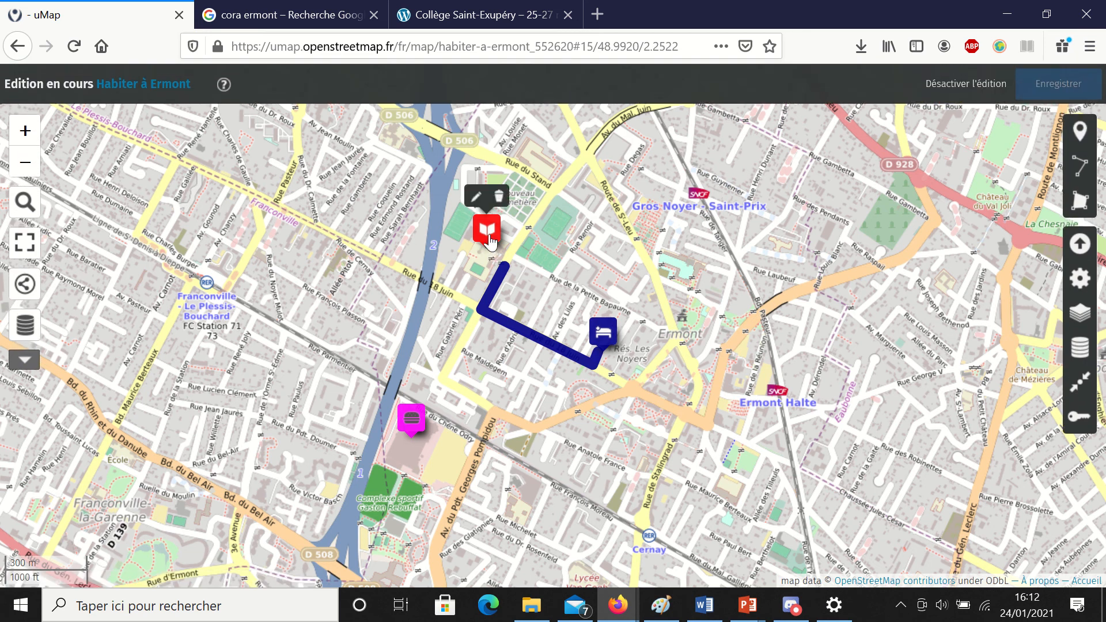
{"action": "left_click", "coordinate": [476, 198]}
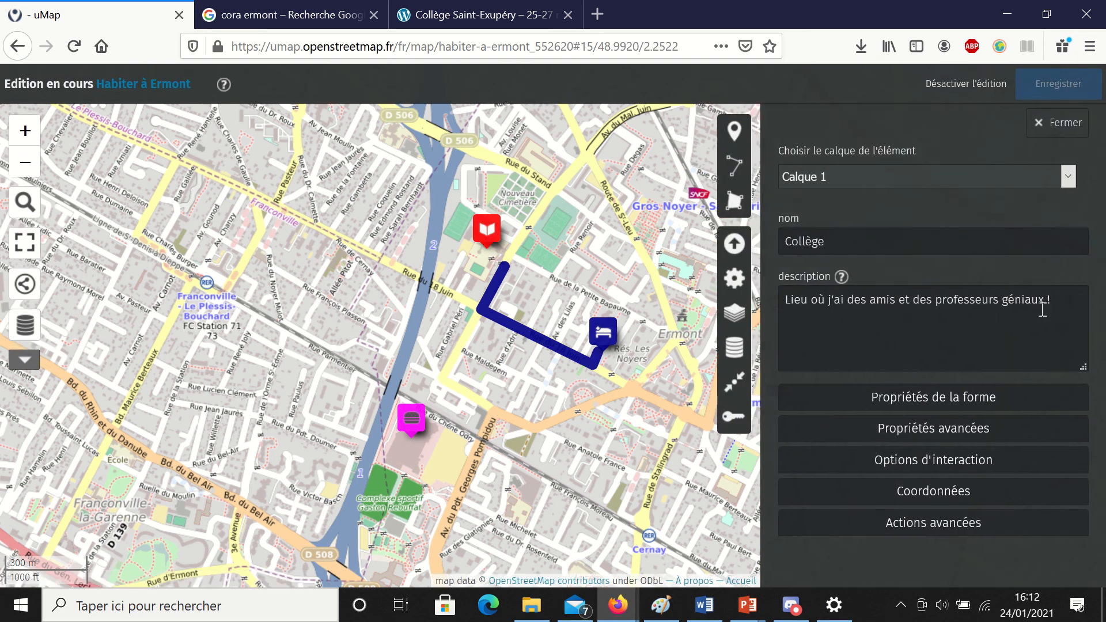
{"action": "left_click", "coordinate": [1070, 305]}
{"action": "key", "text": "Return"}
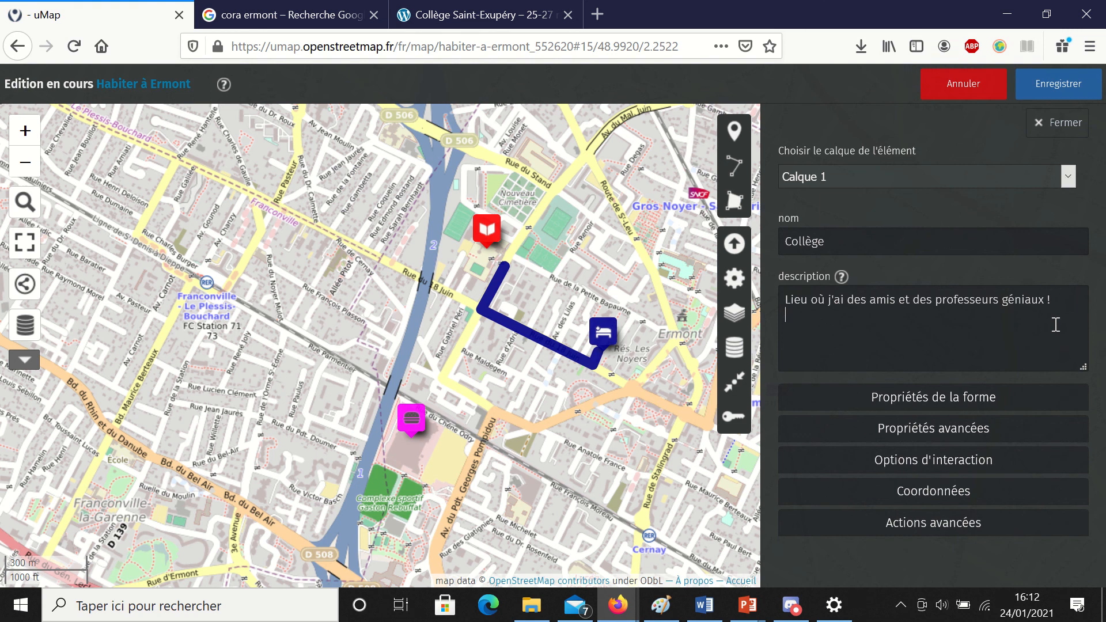
{"action": "key", "text": "ctrl+v"}
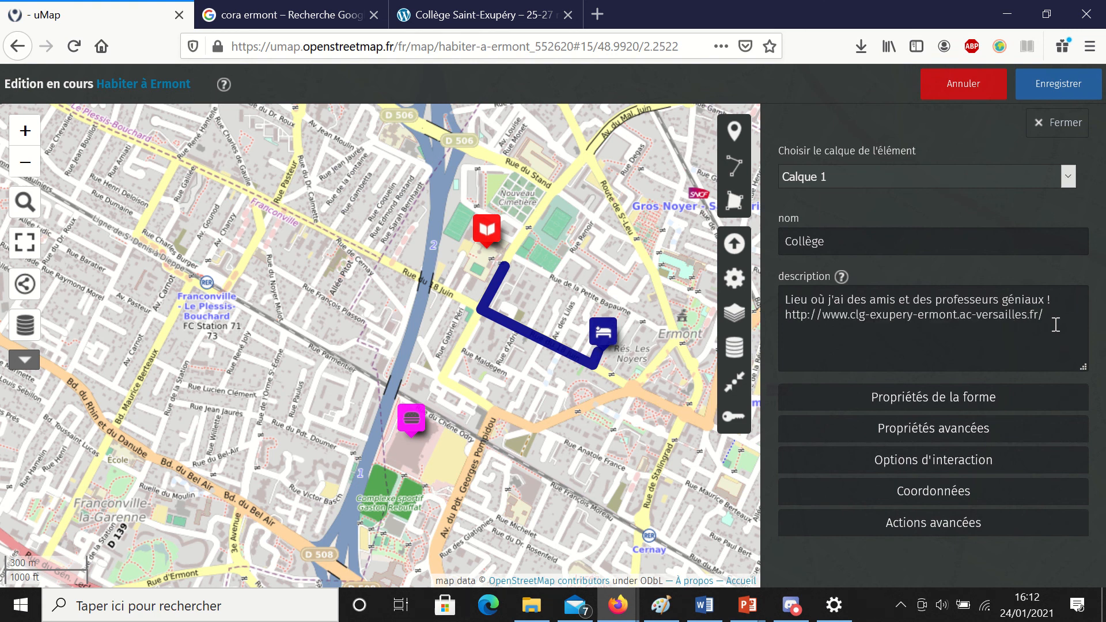
{"action": "left_click", "coordinate": [1058, 85]}
{"action": "left_click", "coordinate": [860, 103]}
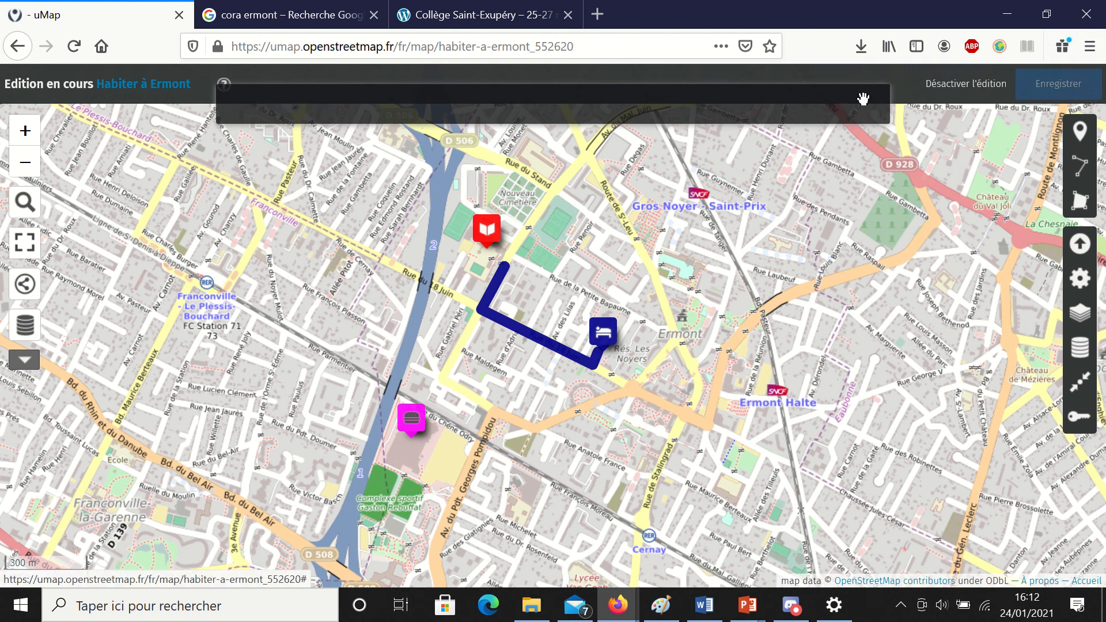
- Turn off map editing and check the website link in the Collège marker's popup
{"action": "left_click", "coordinate": [944, 84]}
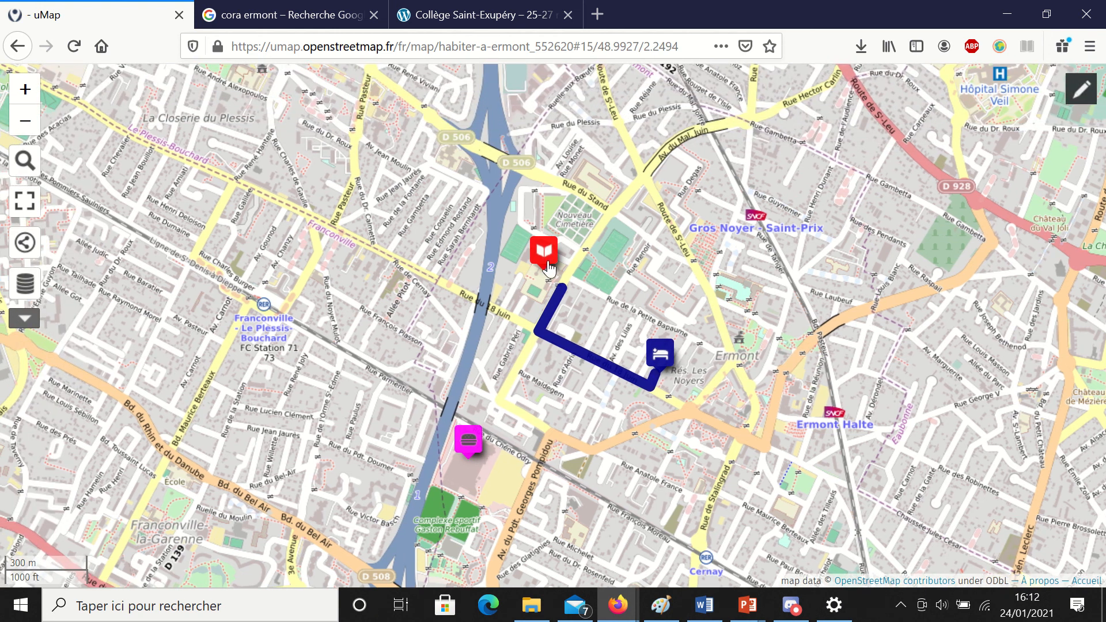
{"action": "left_click", "coordinate": [548, 269]}
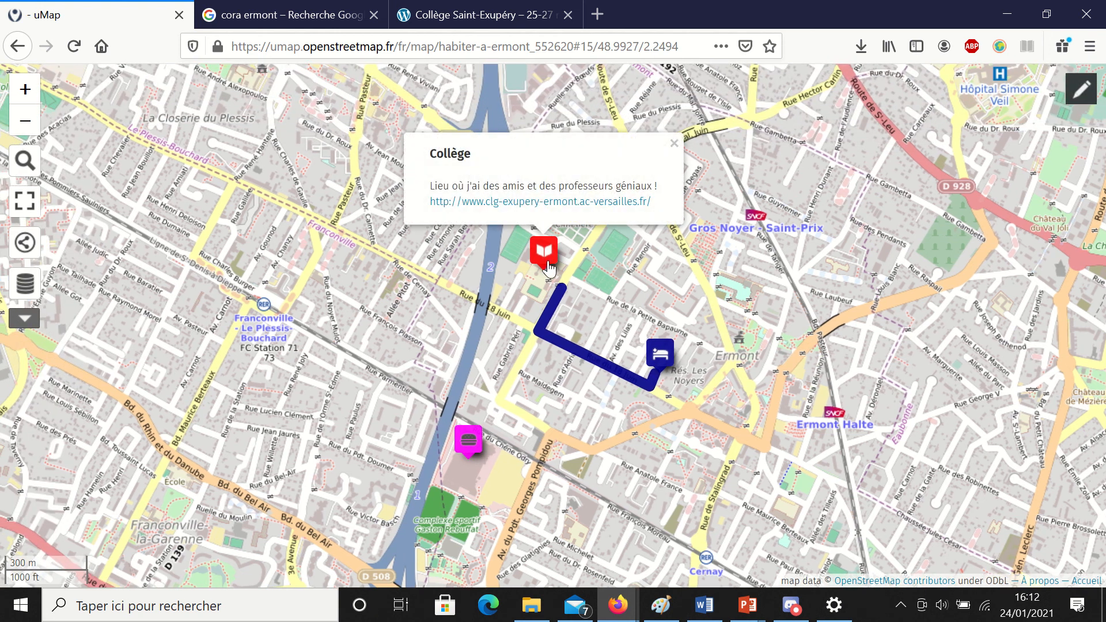
- Follow the website link in the Collège popup, look over the school's homepage, and return to the uMap map, closing the popup
{"action": "left_click", "coordinate": [499, 211]}
{"action": "scroll", "coordinate": [501, 224], "scroll_direction": "down", "scroll_amount": 7}
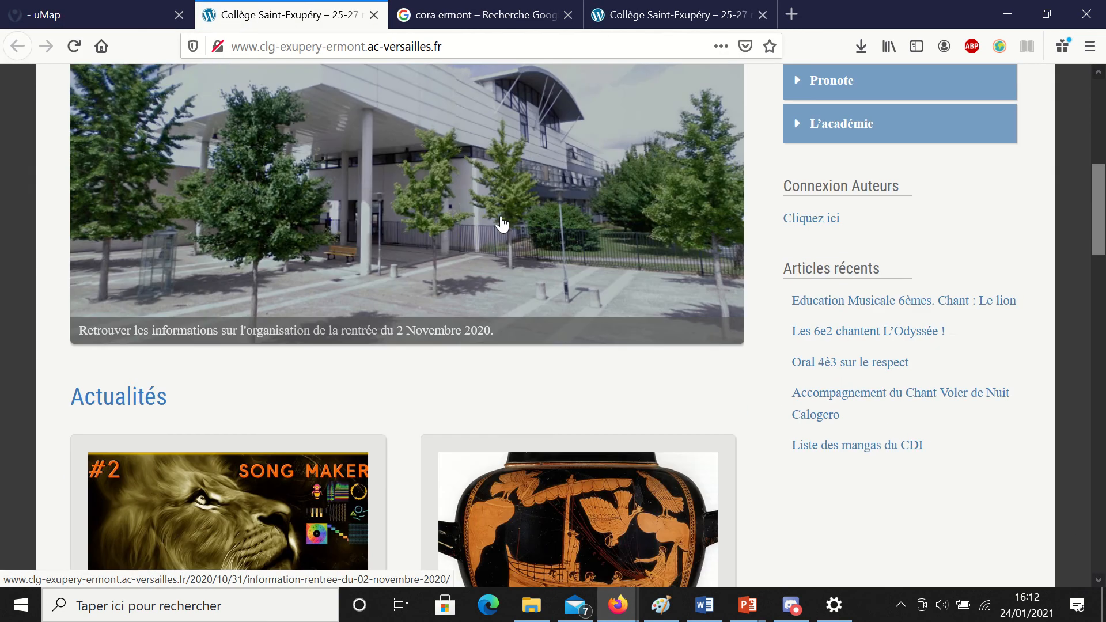
{"action": "scroll", "coordinate": [501, 223], "scroll_direction": "up", "scroll_amount": 7}
{"action": "left_click", "coordinate": [133, 21]}
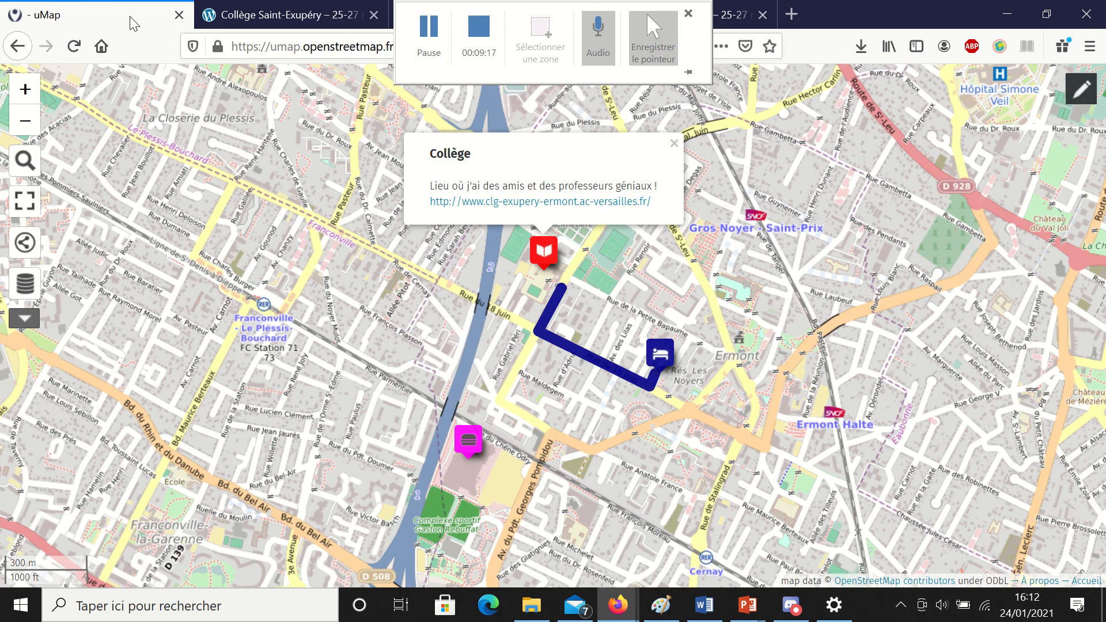
{"action": "left_click", "coordinate": [673, 144]}
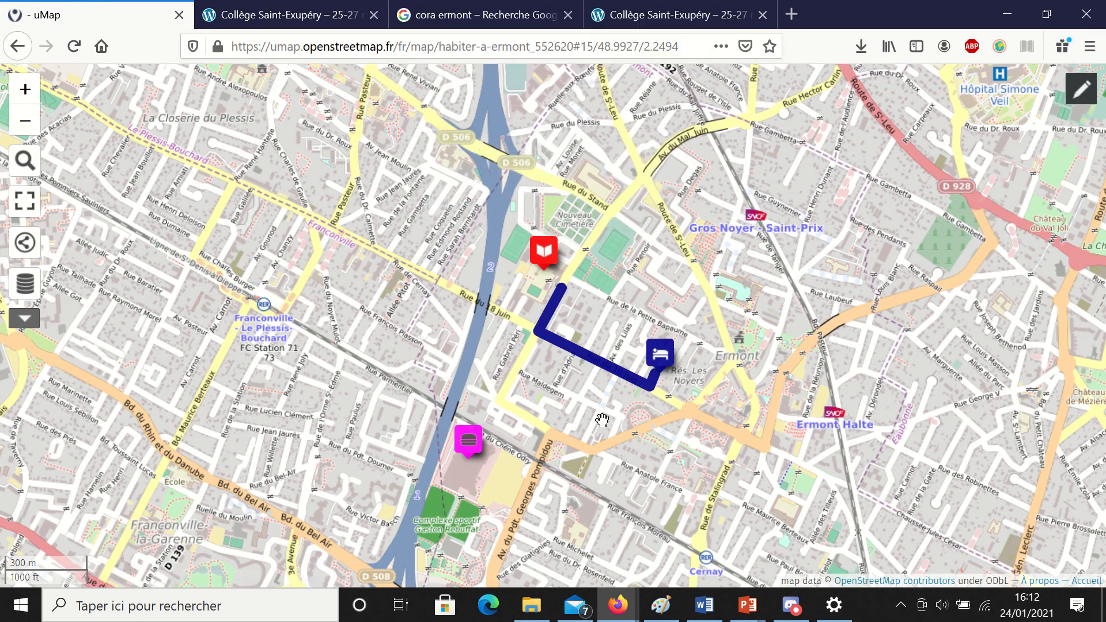
- Copy the full web address of the Habiter à Ermont map
{"action": "left_click_drag", "start_coordinate": [602, 420], "coordinate": [581, 378]}
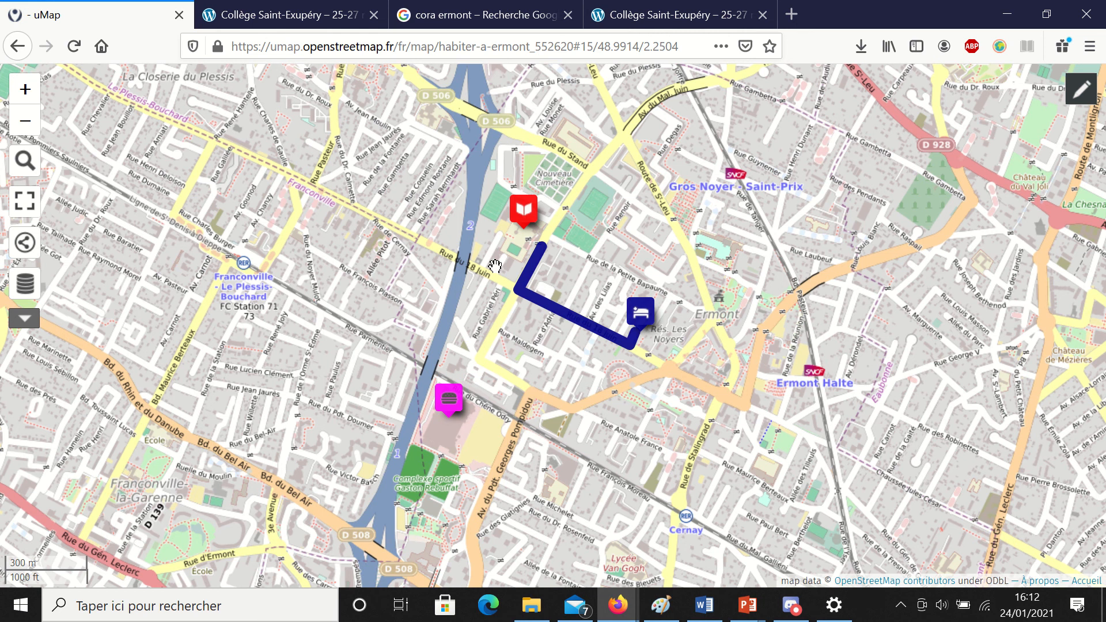
{"action": "left_click_drag", "start_coordinate": [697, 237], "coordinate": [681, 259]}
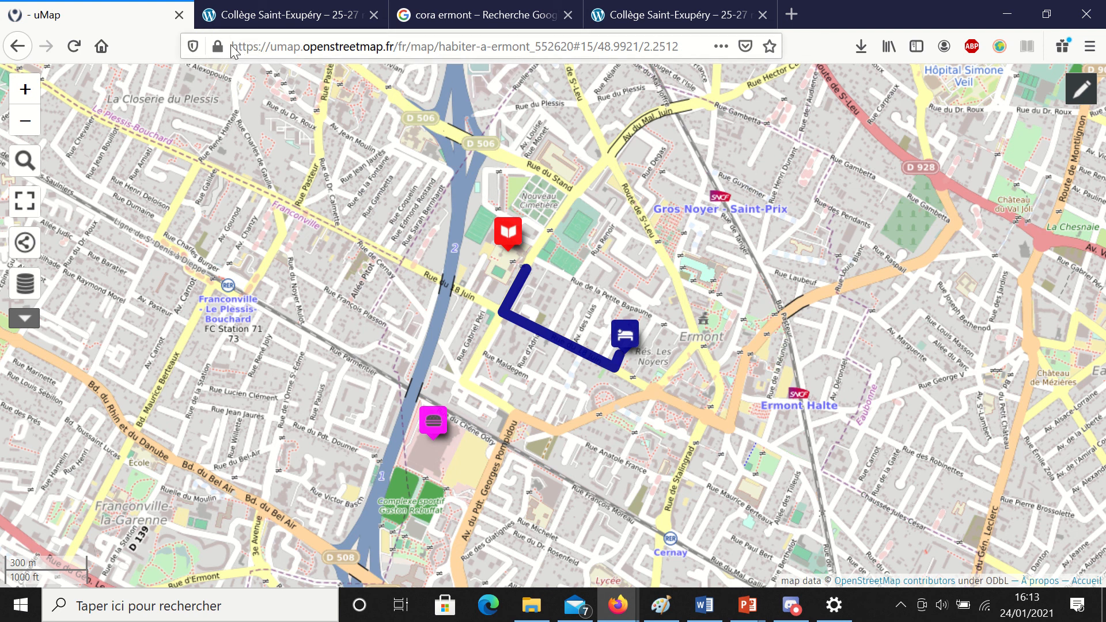
{"action": "left_click_drag", "start_coordinate": [234, 46], "coordinate": [693, 65]}
{"action": "key", "text": "ctrl+c"}
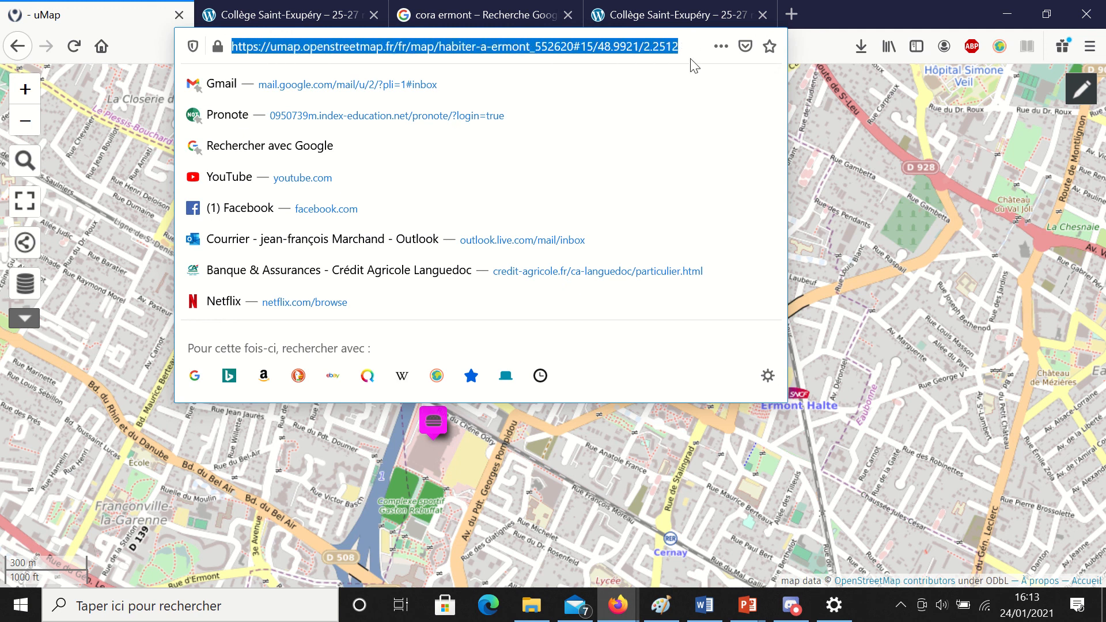
{"action": "right_click", "coordinate": [657, 46]}
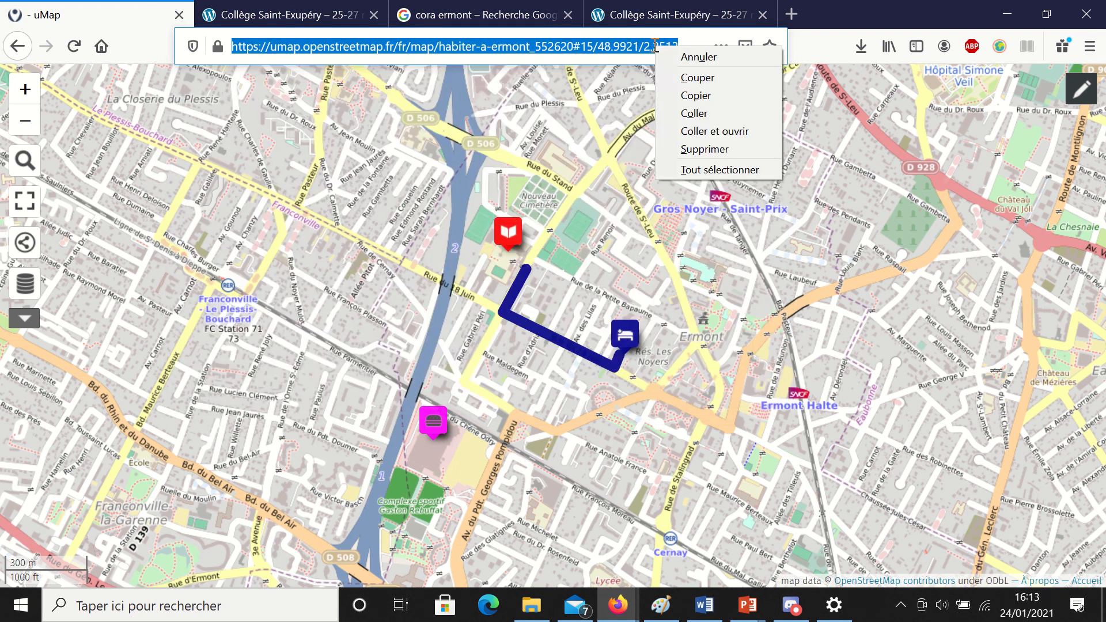
{"action": "left_click", "coordinate": [695, 96]}
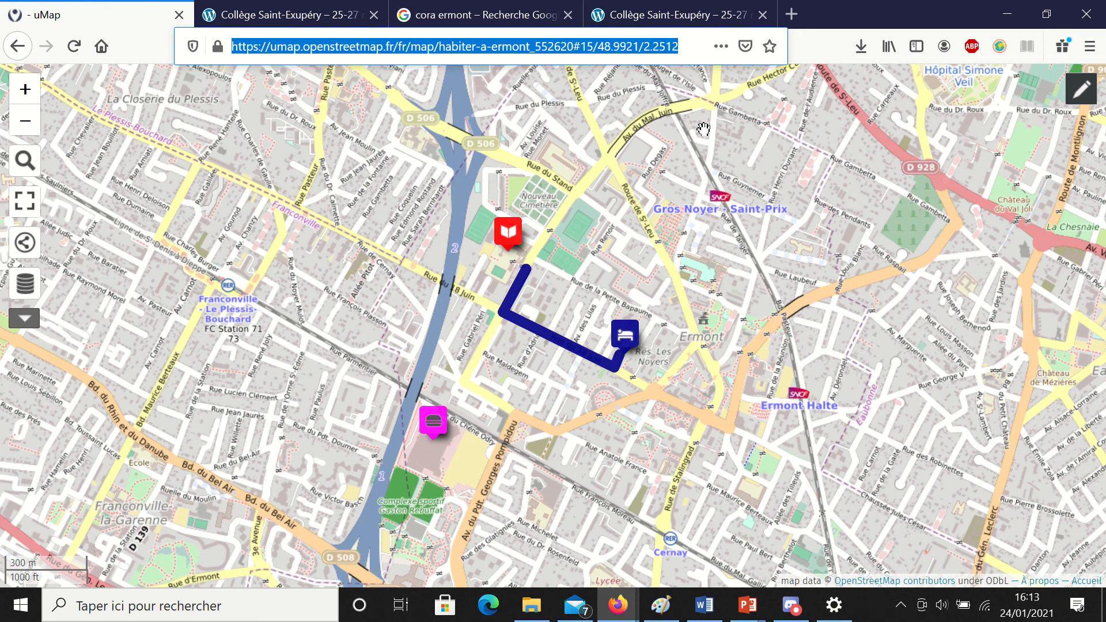
- Open a new browser tab and search Google for "google"
{"action": "left_click", "coordinate": [791, 14]}
{"action": "left_click", "coordinate": [382, 273]}
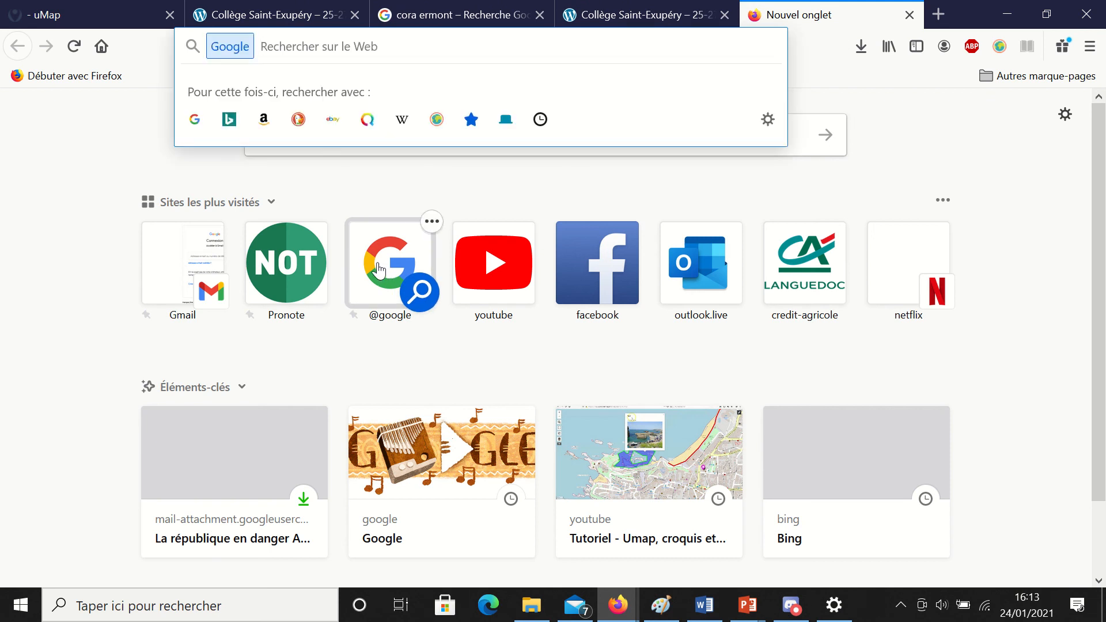
{"action": "type", "text": "google"}
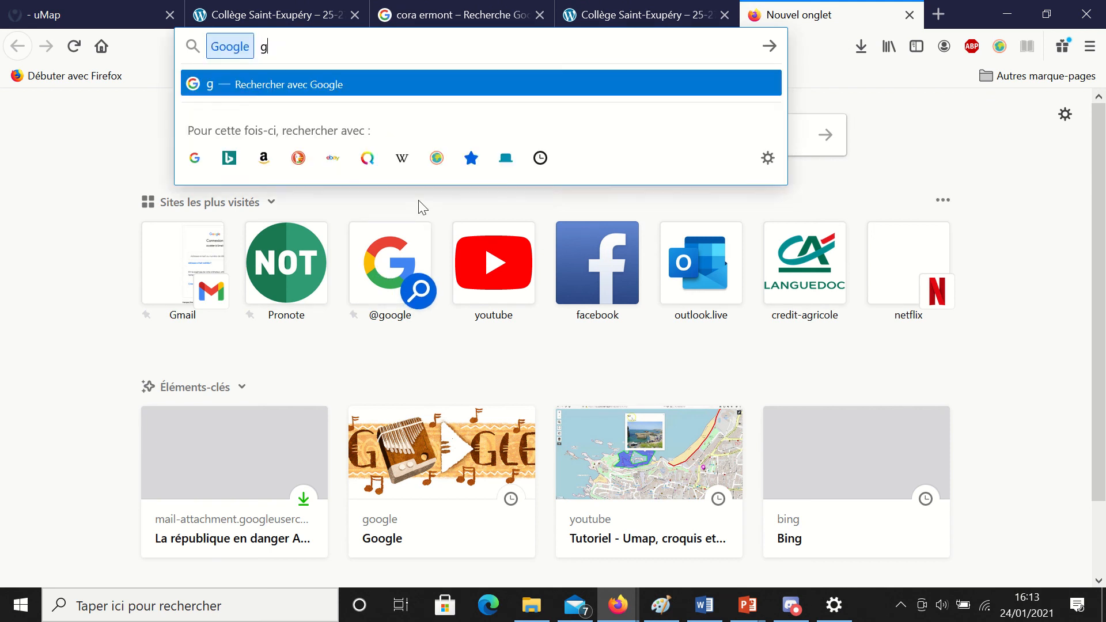
{"action": "key", "text": "Return"}
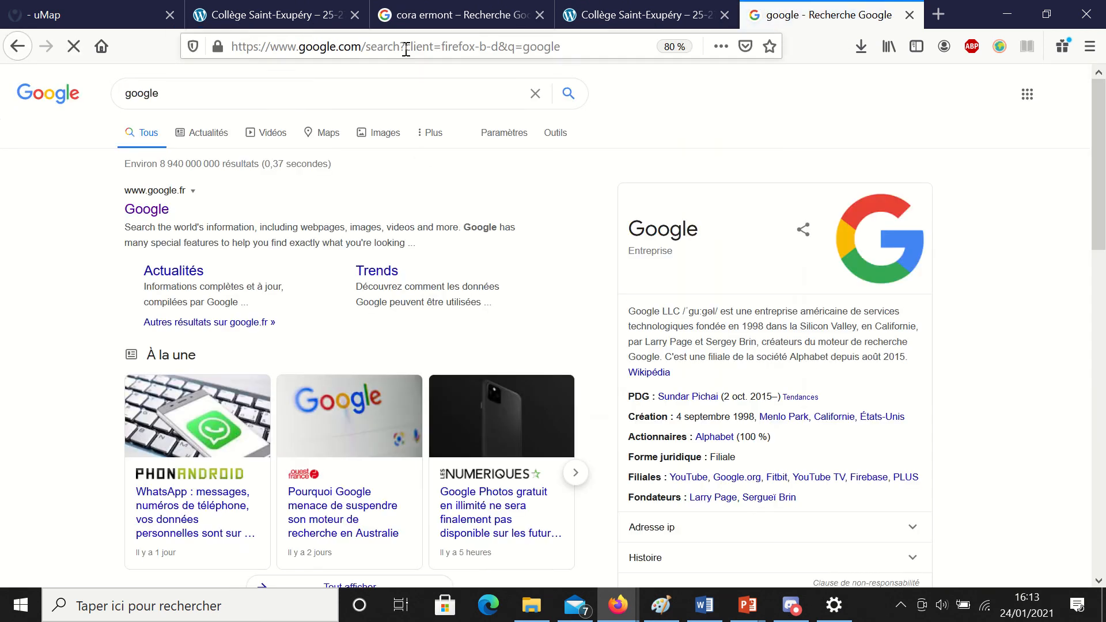
- Replace the search page's address with the copied map address, load the map in this tab, and look over its markers and route
{"action": "left_click", "coordinate": [408, 46]}
{"action": "key", "text": "BackSpace"}
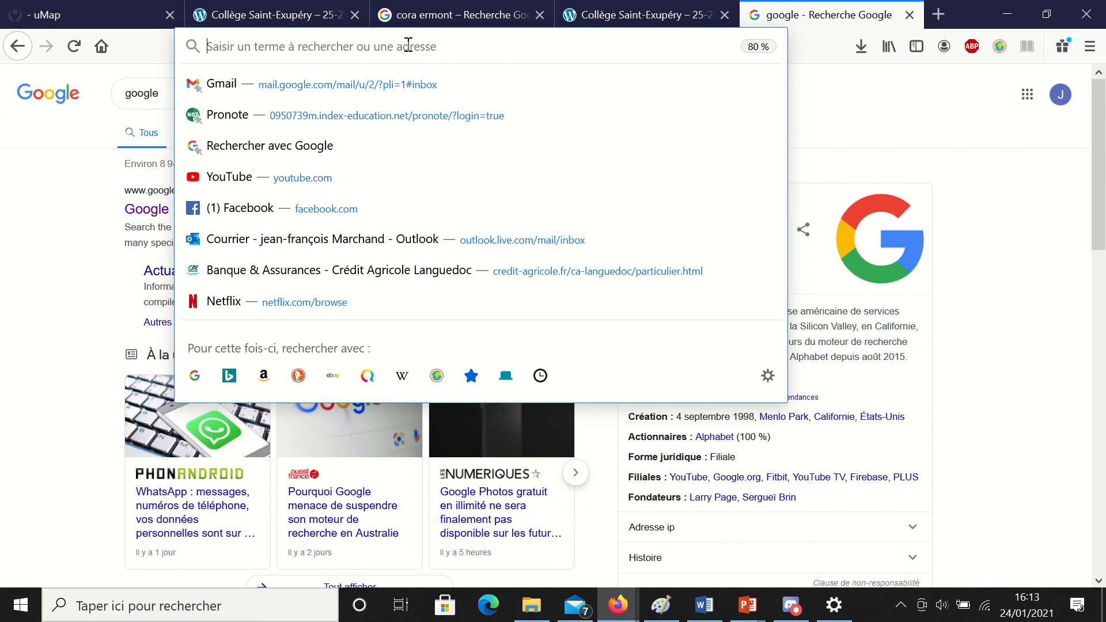
{"action": "key", "text": "ctrl+v"}
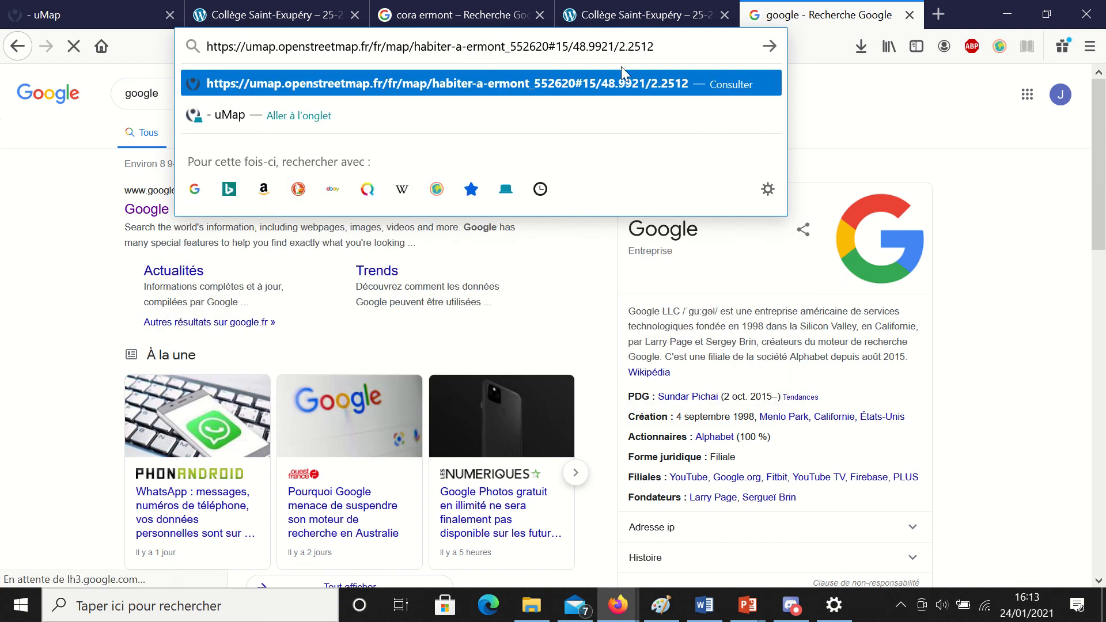
{"action": "key", "text": "Return"}
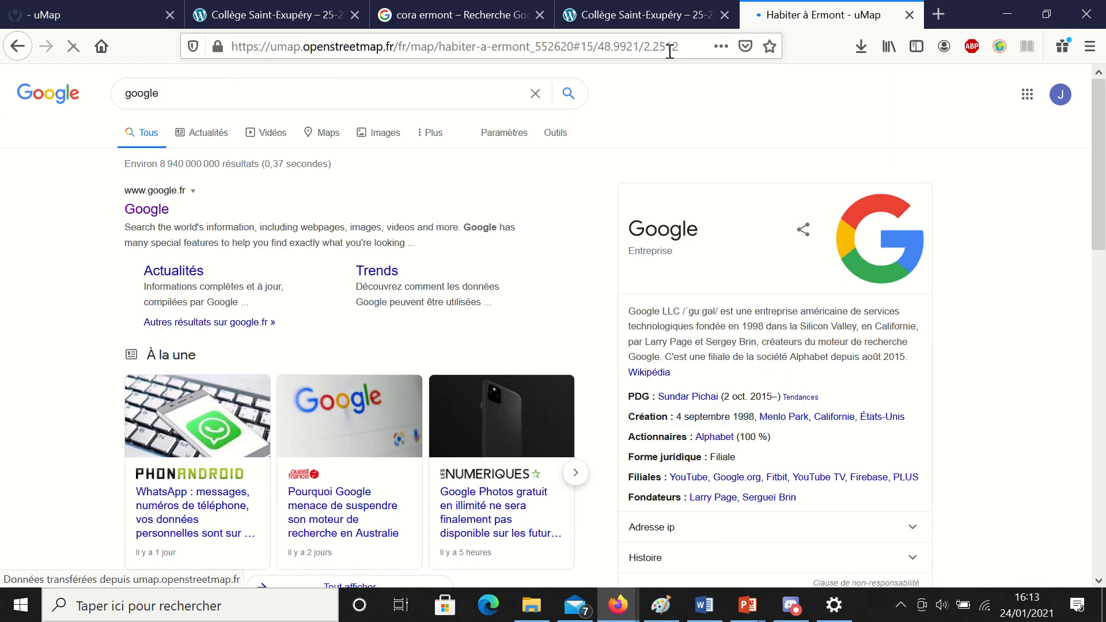
{"action": "left_click_drag", "start_coordinate": [582, 397], "coordinate": [541, 313]}
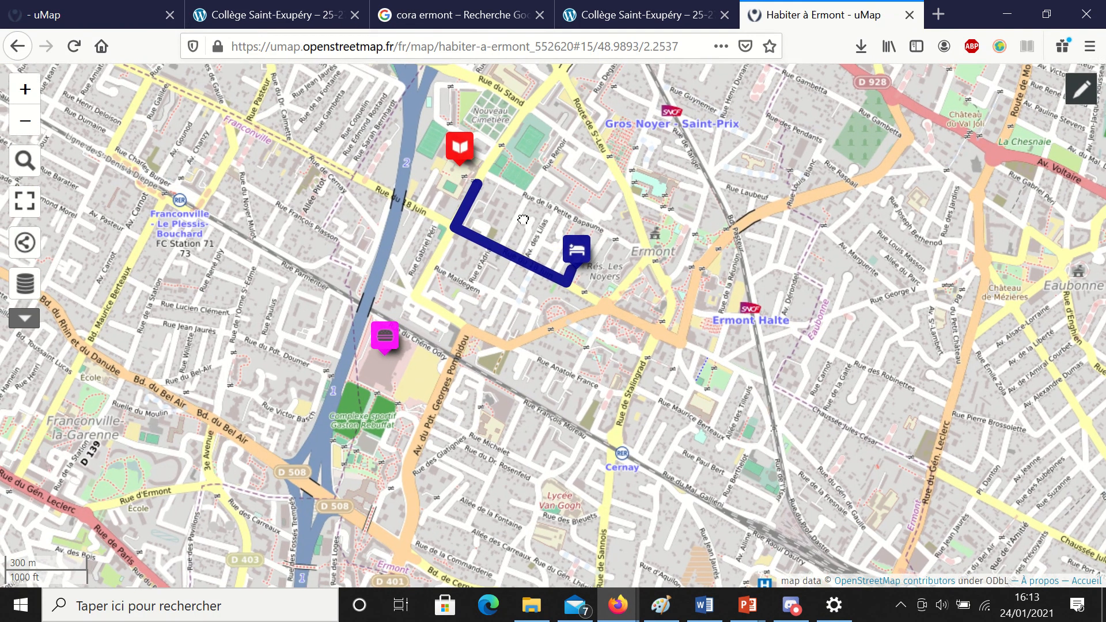
{"action": "left_click_drag", "start_coordinate": [522, 219], "coordinate": [528, 230]}
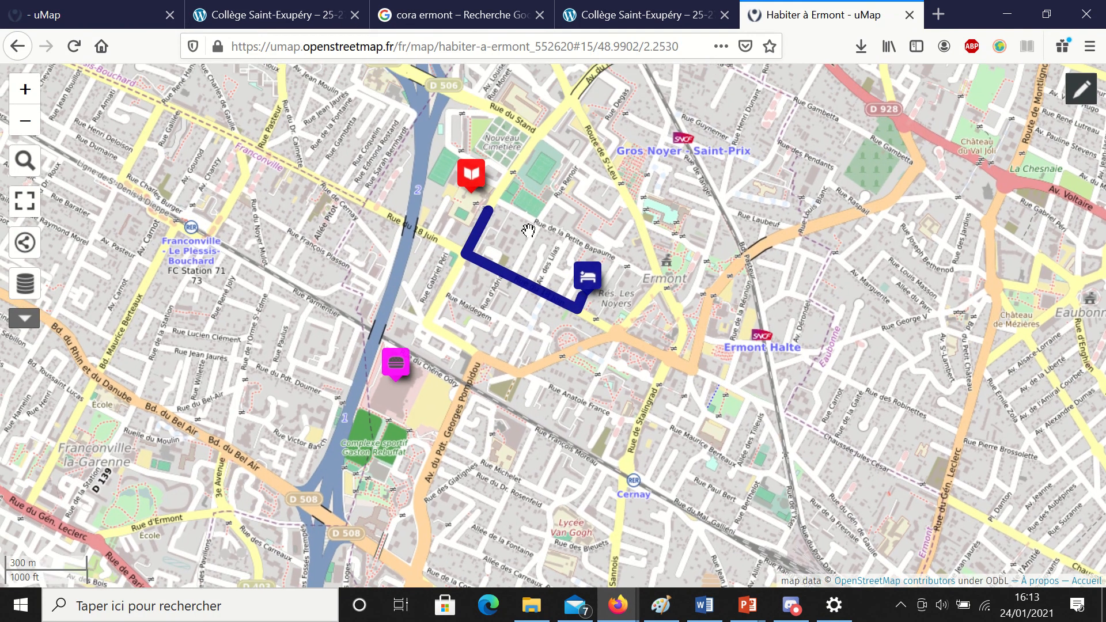